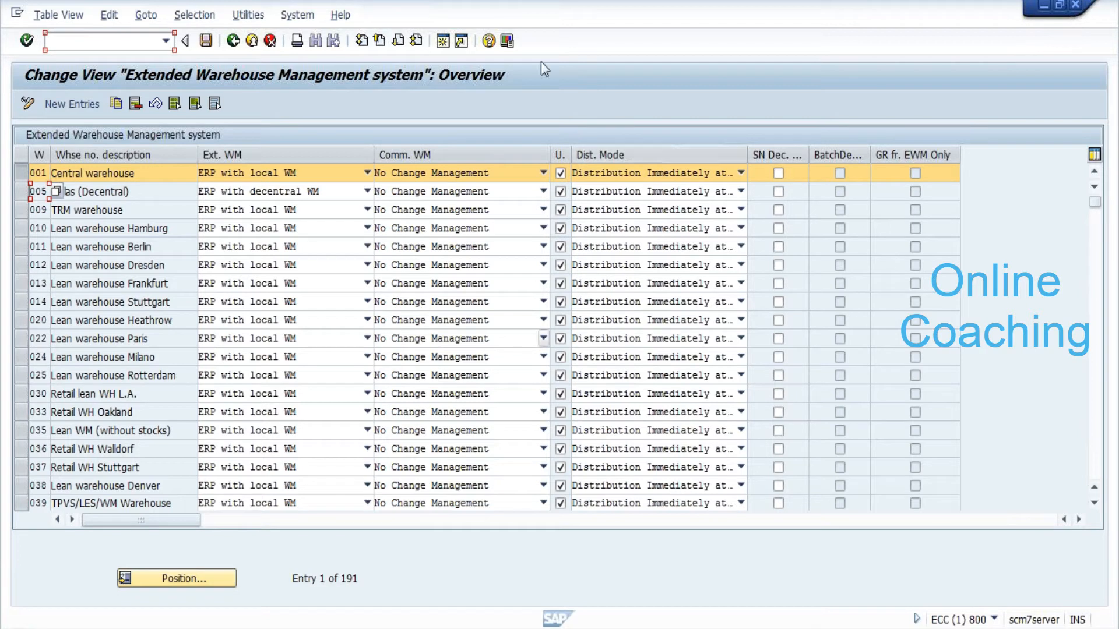
# - Check the distribution mode options of Central warehouse 001 and set its external WM to ERP with EWM (Extended Warehouse Management)
pyautogui.click(697, 176)
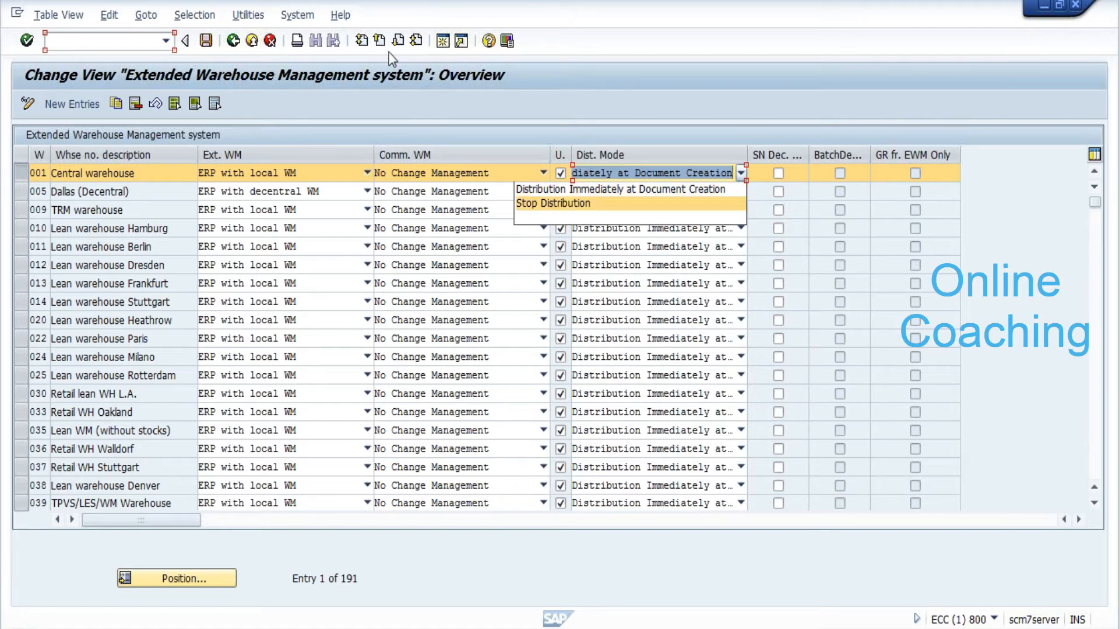
pyautogui.click(468, 105)
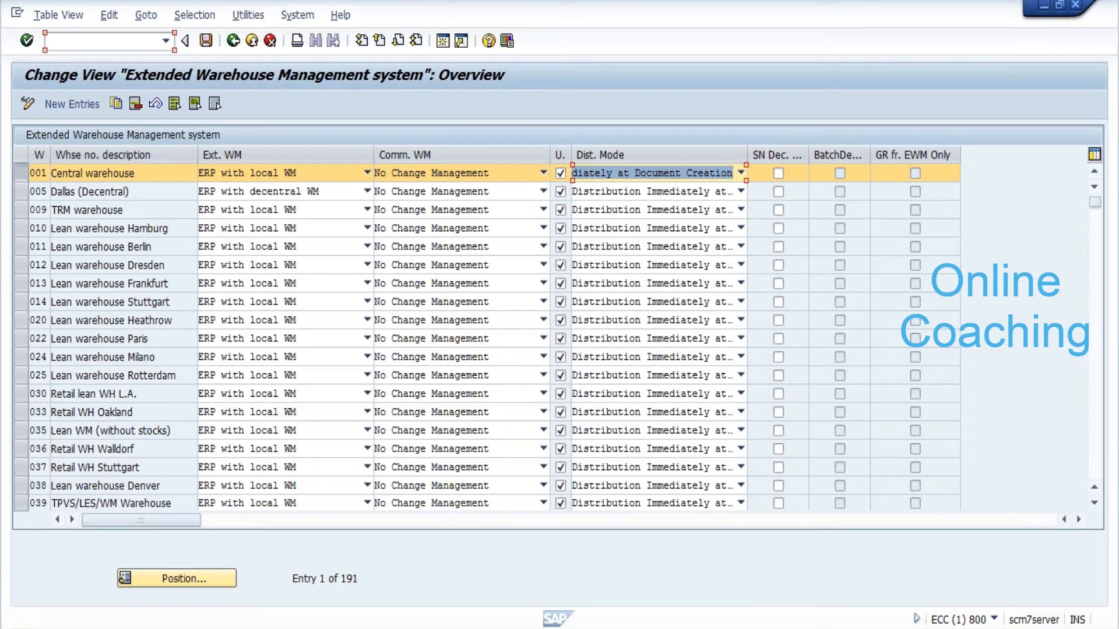
pyautogui.click(256, 173)
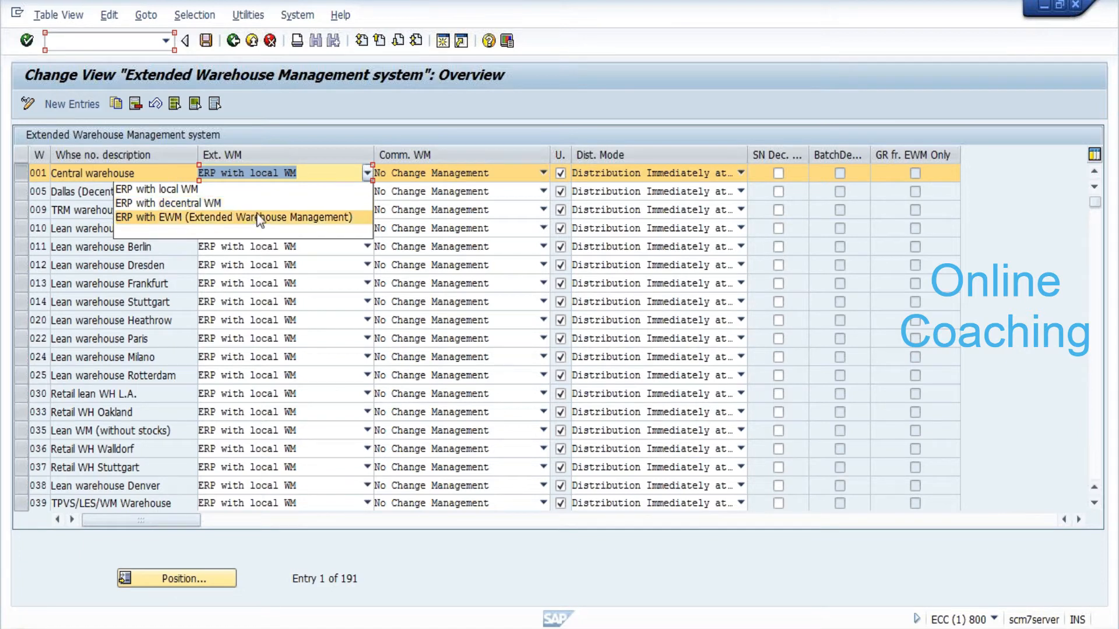
pyautogui.click(257, 217)
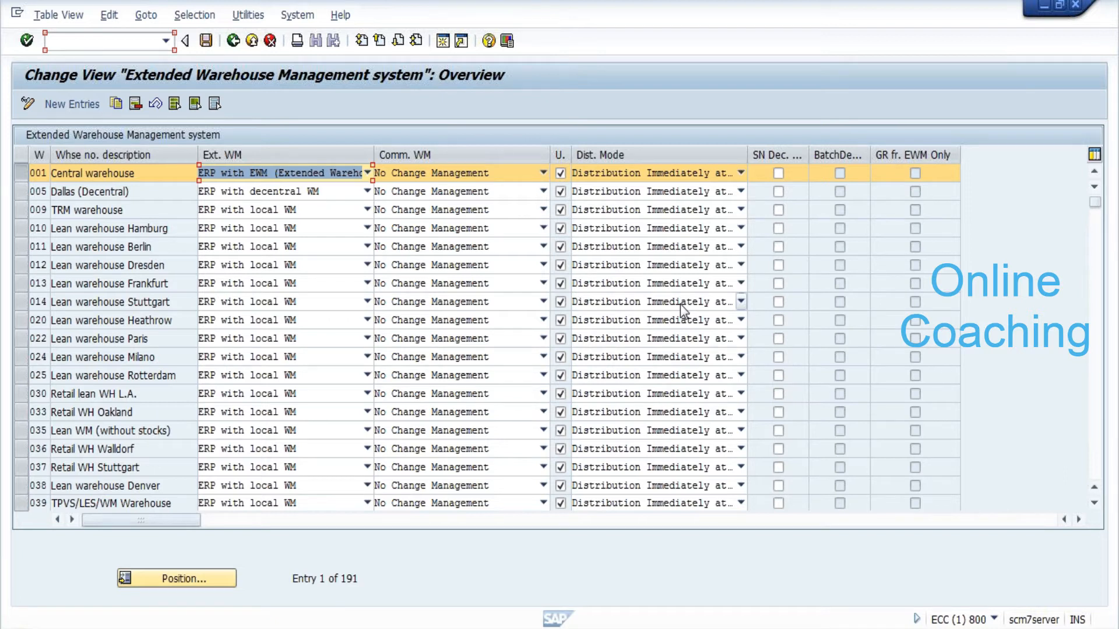
# - Review the distribution mode options available for Central warehouse 001 with EWM as its external system
pyautogui.press('Tab')
pyautogui.press('Tab')
pyautogui.press('Tab')
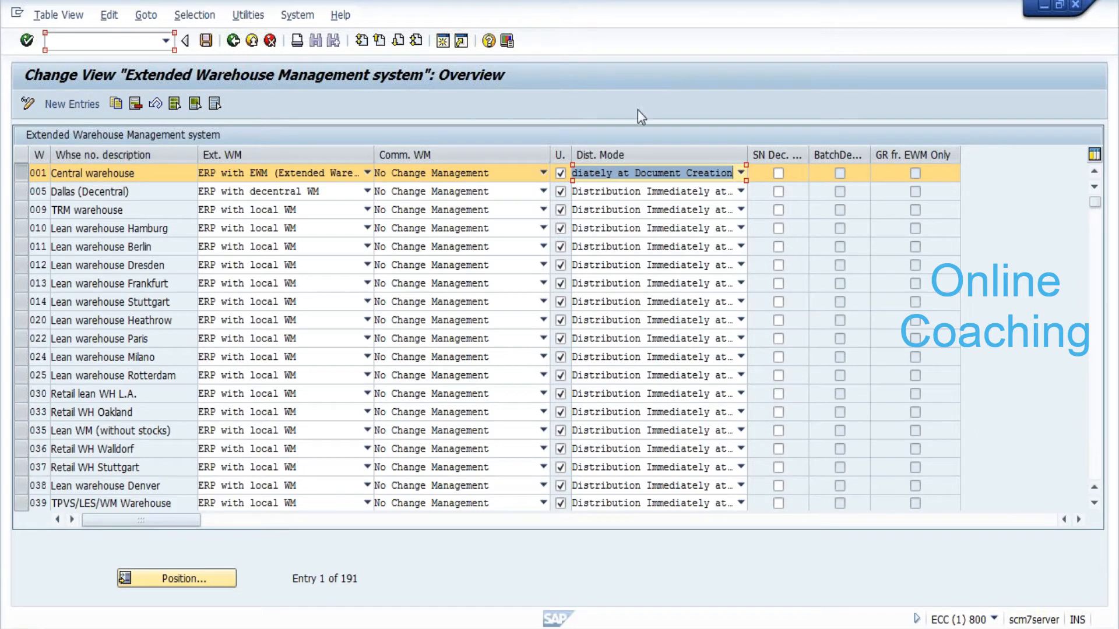
pyautogui.press('F4')
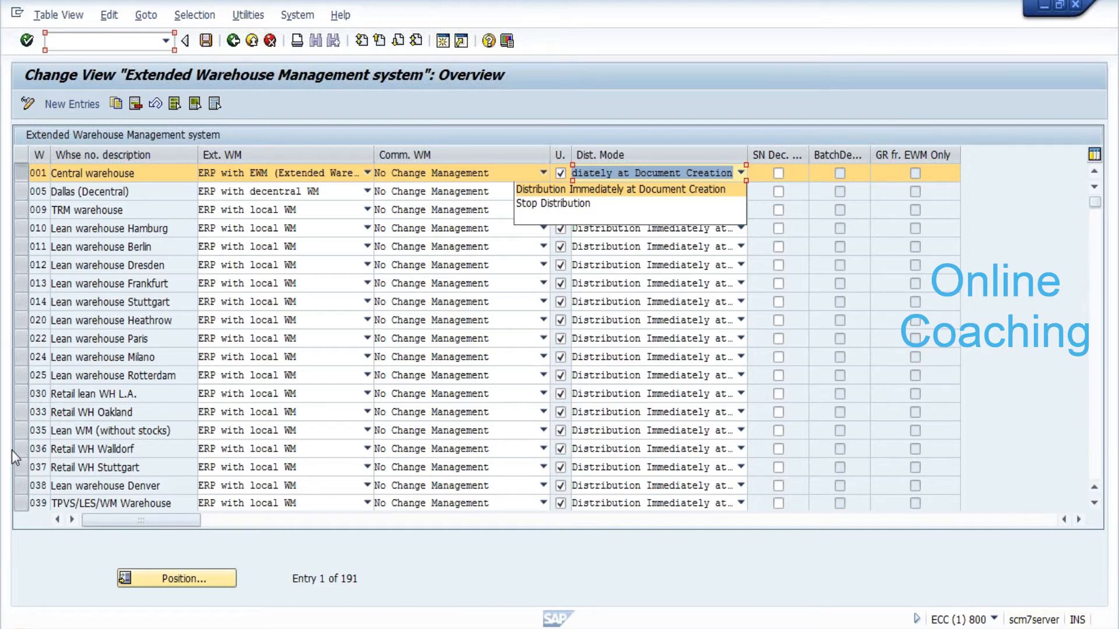
pyautogui.press('Escape')
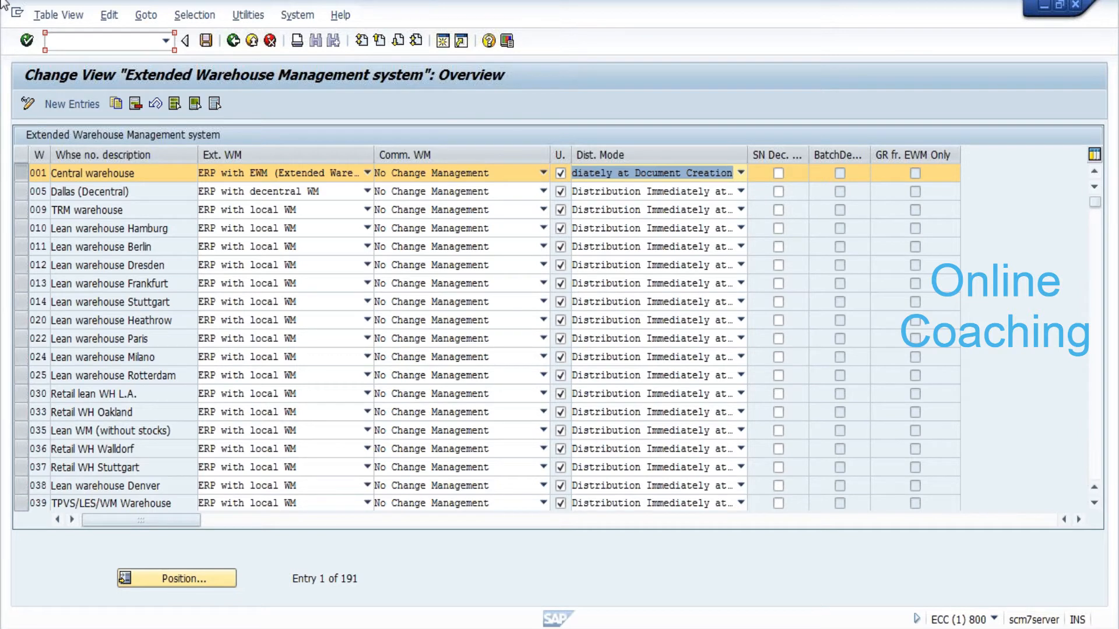
# - Switch to the Excel workbook and set up the headings ECC in A1 and EWM in C1
pyautogui.click(173, 103)
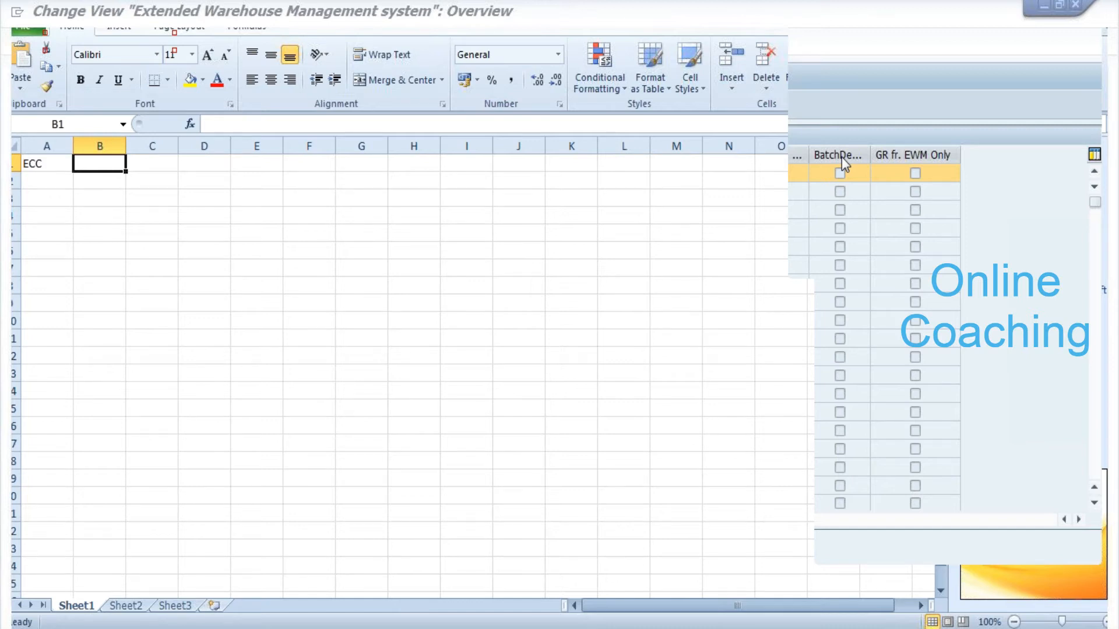
pyautogui.press('Tab')
pyautogui.write('E')
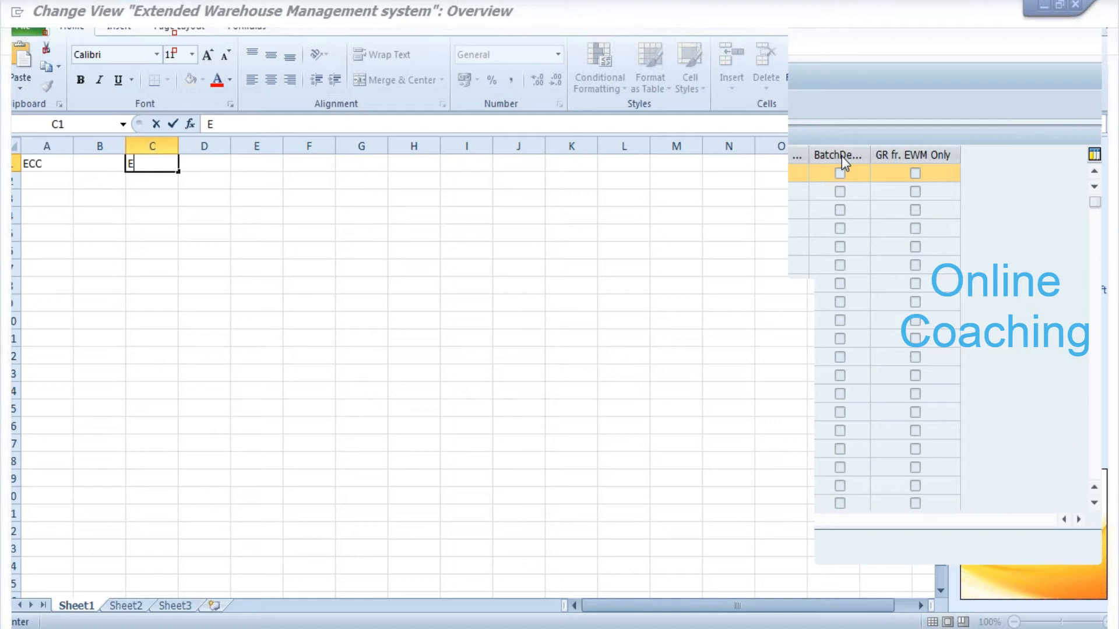
pyautogui.write('WM')
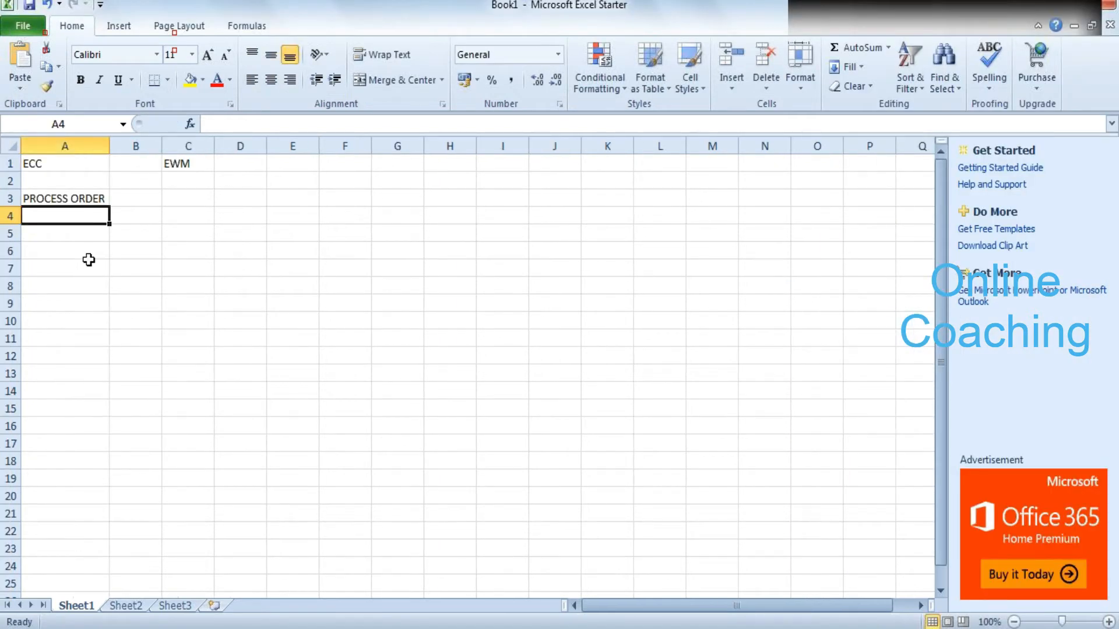
# - List PROCESS ORDER in A3, GOODS RECEIPT in A5 and INBOUND DELIVERY in A7 under the ECC heading
pyautogui.press('Return')
pyautogui.write('GOODS RECEIPT')
pyautogui.press('Return')
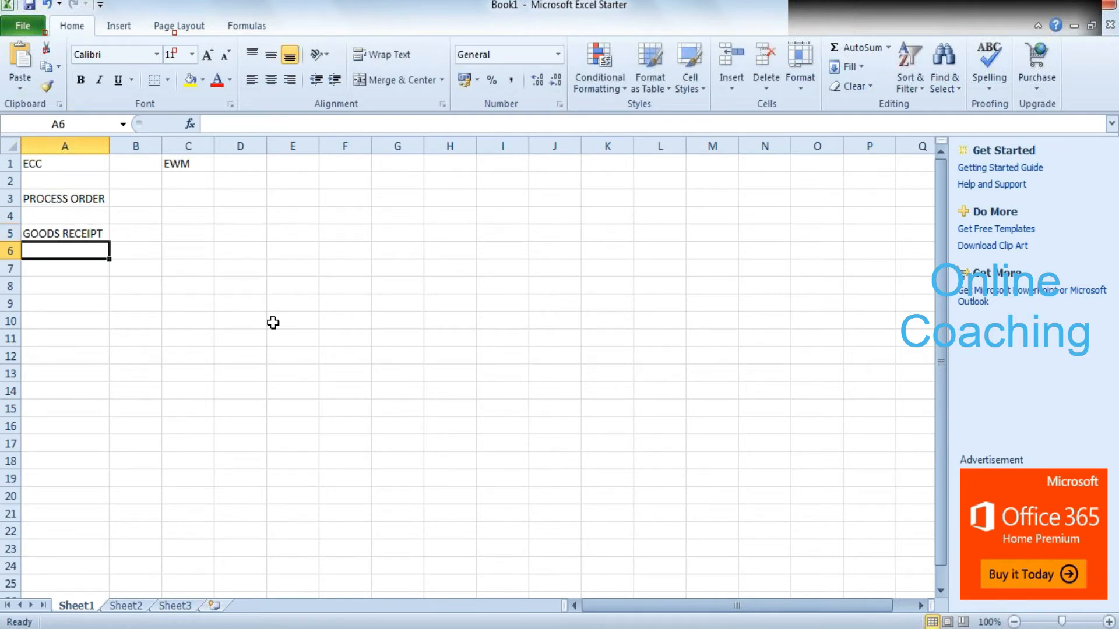
pyautogui.press('Return')
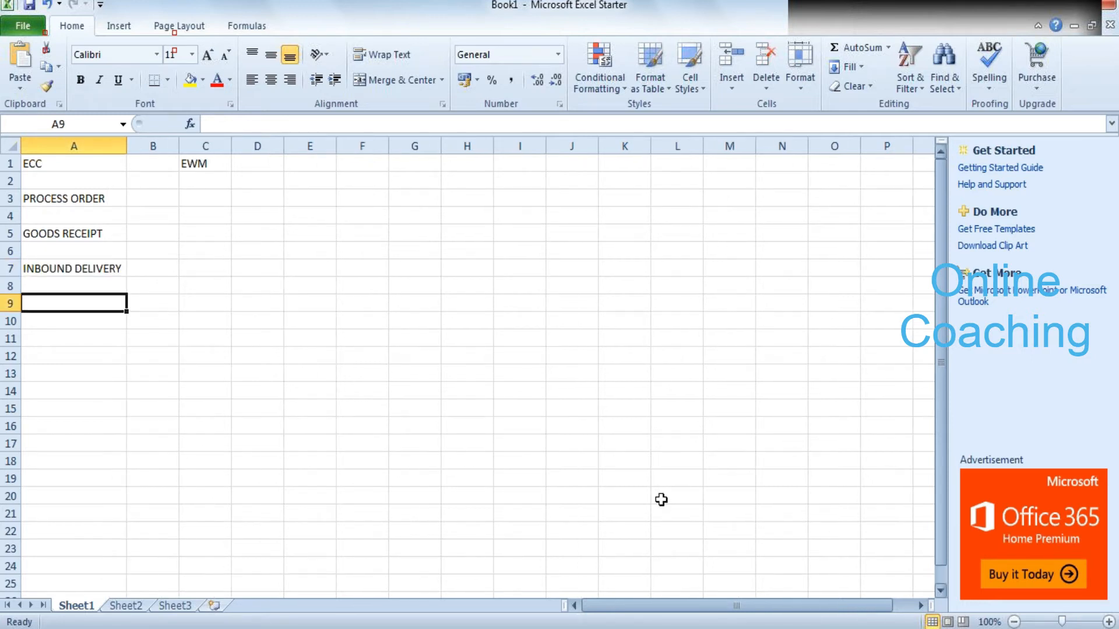
# - Continue the ECC process list with PACKING in A9 and DISTRIBUTION in A11
pyautogui.write('P')
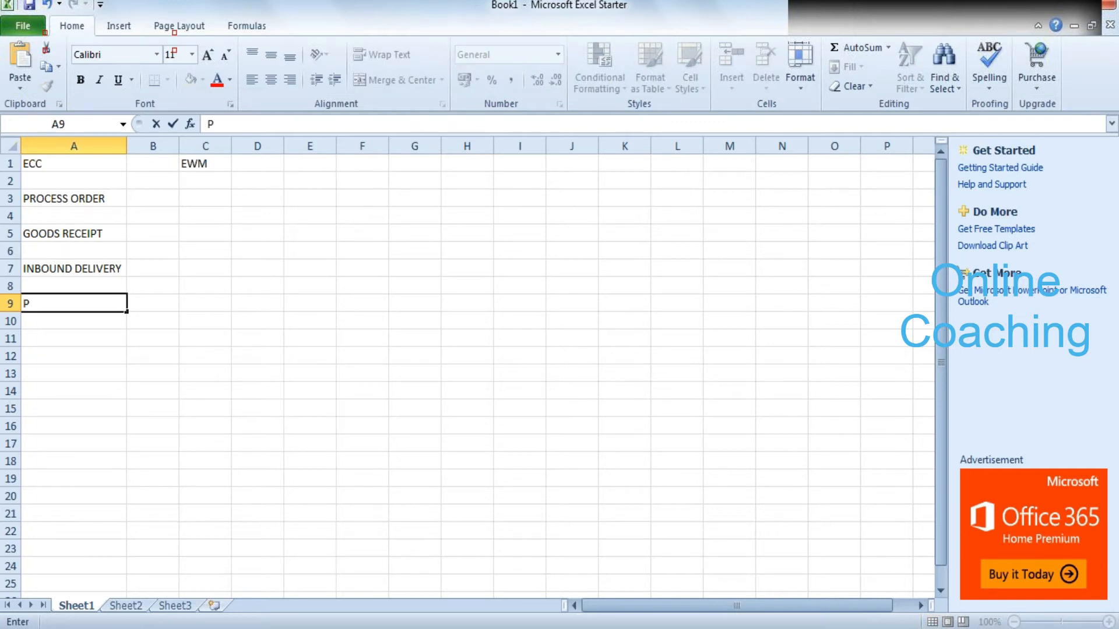
pyautogui.write('ACKING')
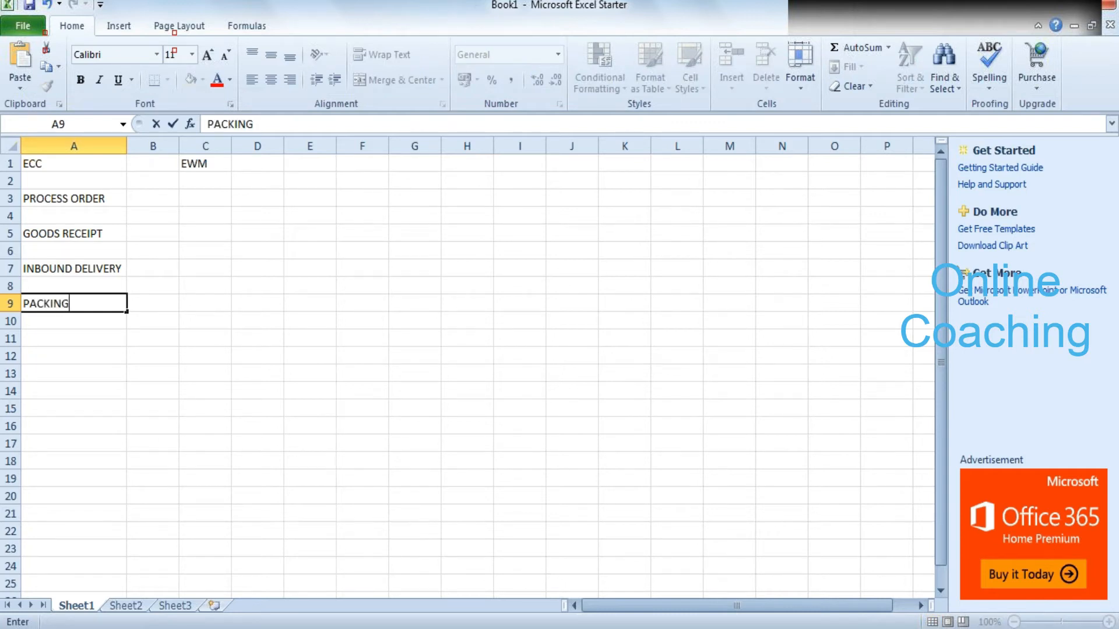
pyautogui.click(21, 353)
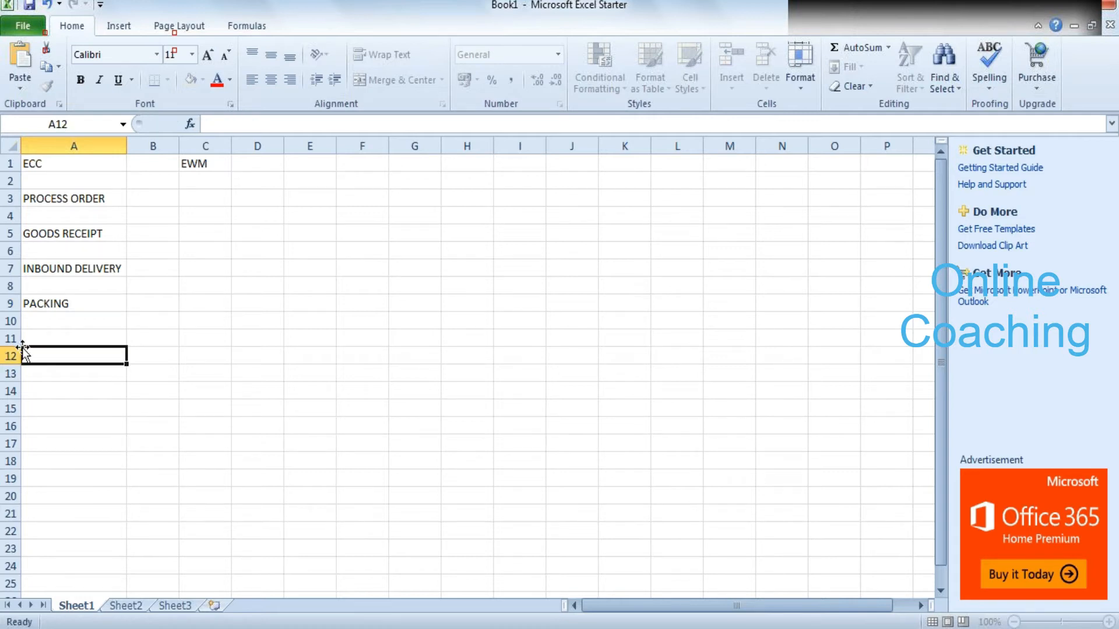
pyautogui.click(75, 336)
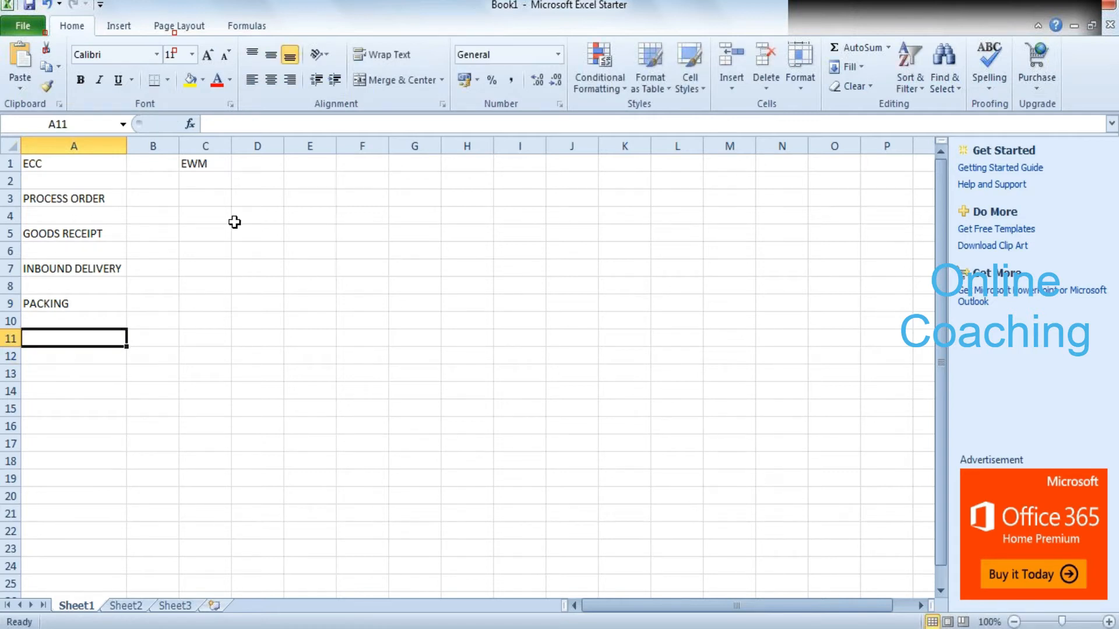
pyautogui.write('DISTR')
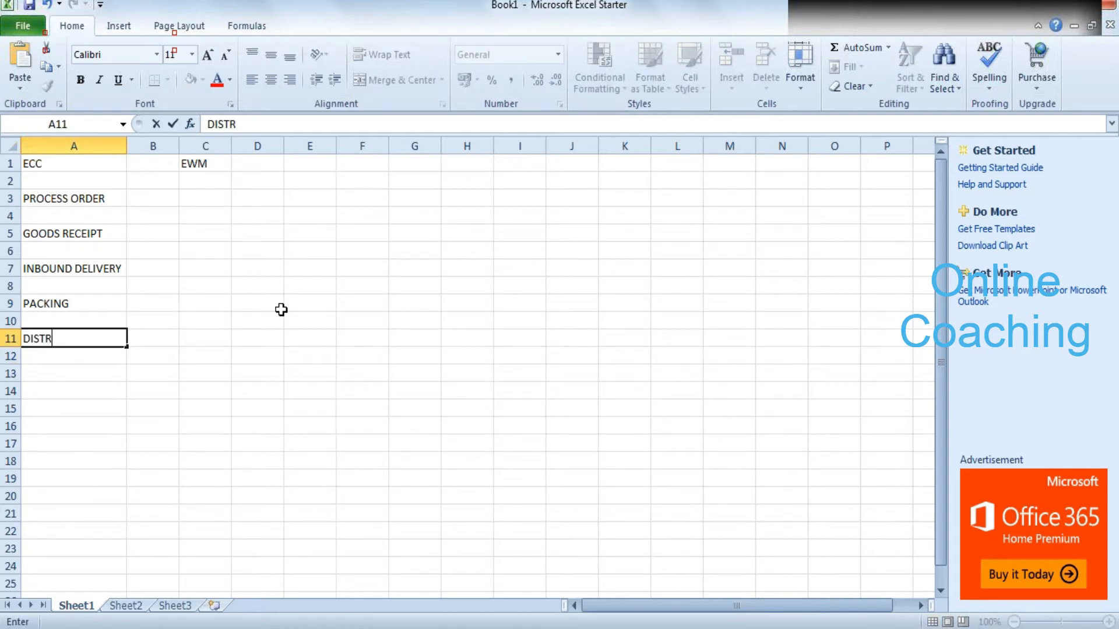
pyautogui.write('IBUTION')
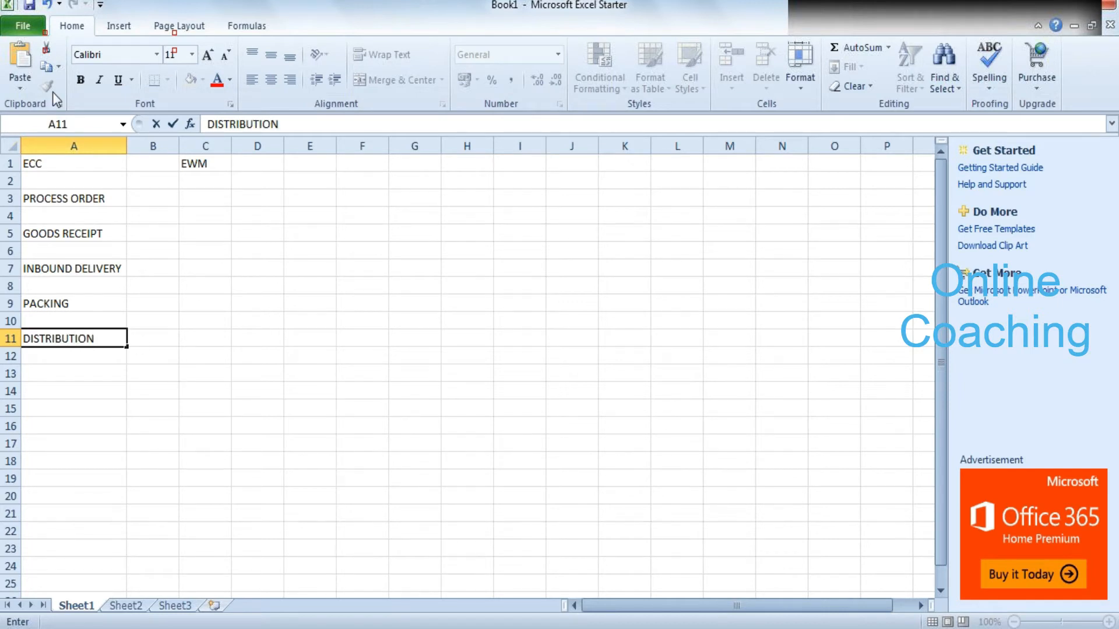
# - Apply all borders to the range A1:C20
pyautogui.moveTo(58, 164); pyautogui.dragTo(199, 489)
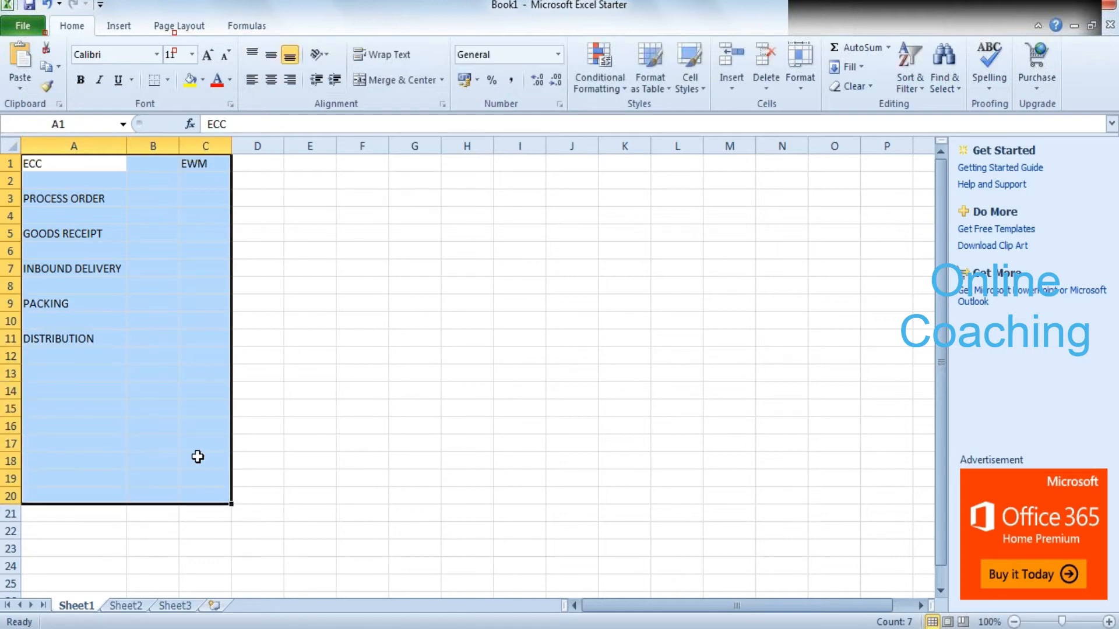
pyautogui.click(169, 79)
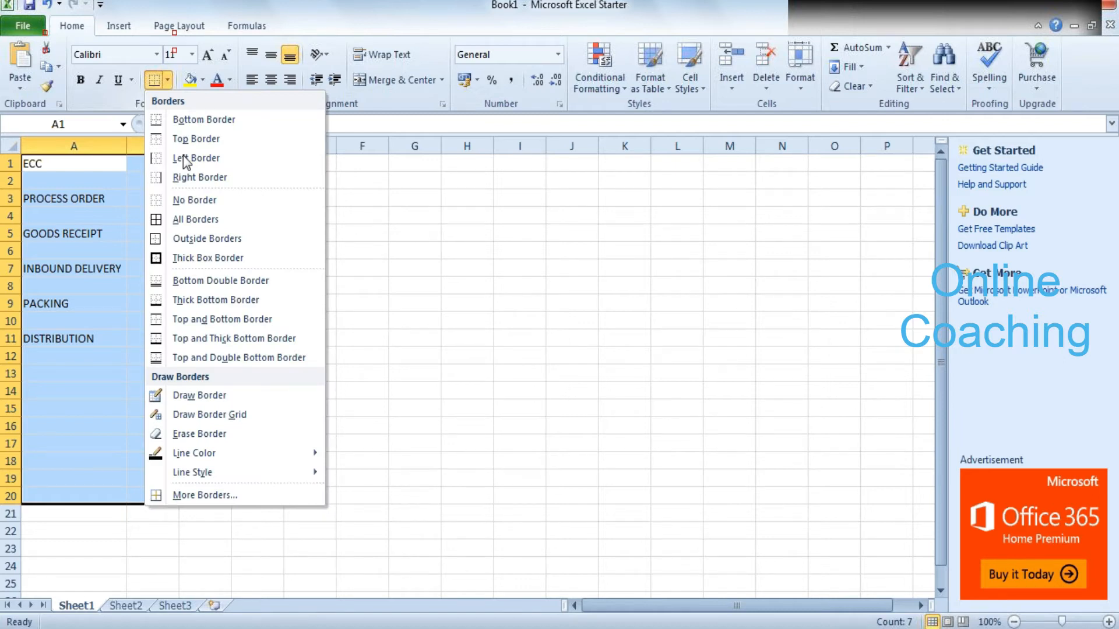
pyautogui.click(195, 219)
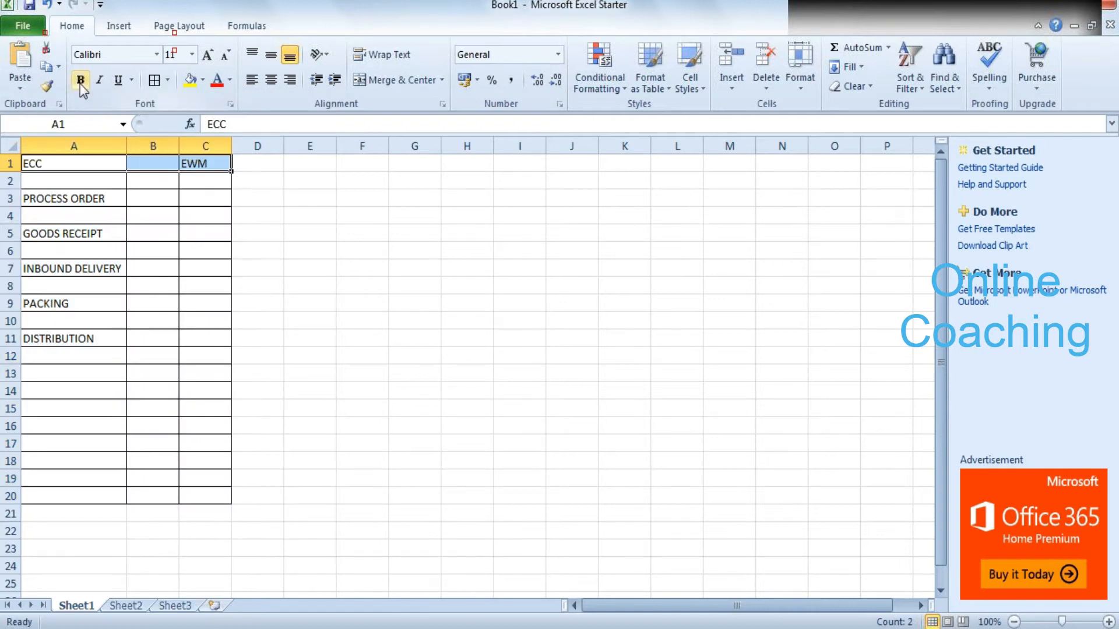
# - Make the header cells A1:C1 bold and fill them with gray
pyautogui.click(80, 79)
pyautogui.click(202, 80)
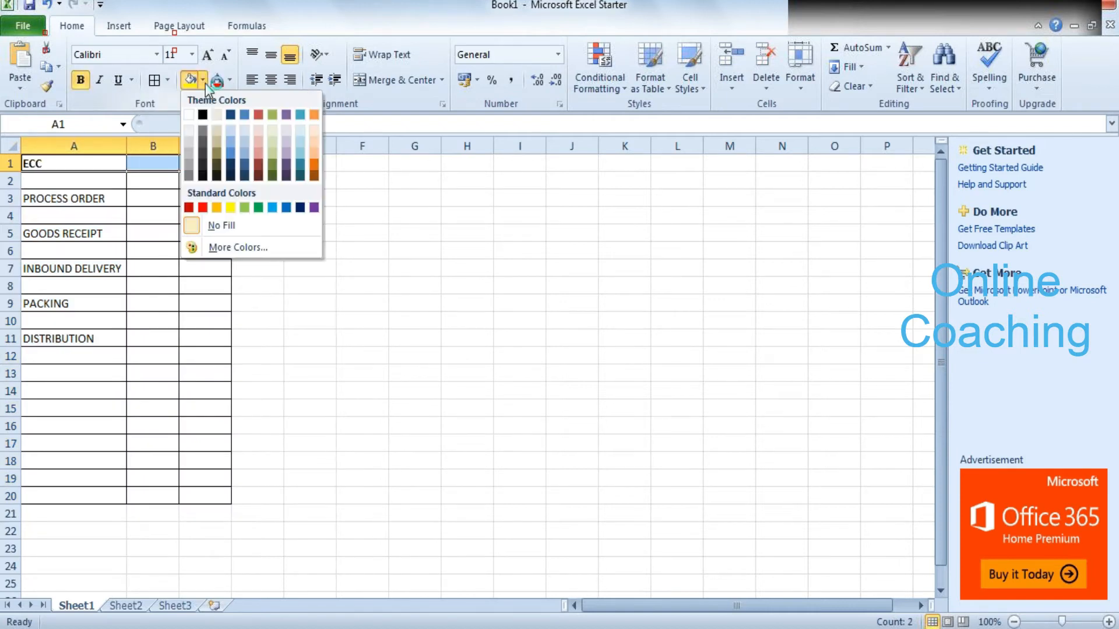
pyautogui.click(190, 167)
# - Walk through the ECC process list from PROCESS ORDER to DISTRIBUTION, comparing it with the distribution mode setting in SAP
pyautogui.click(203, 268)
pyautogui.moveTo(70, 198); pyautogui.dragTo(61, 344)
pyautogui.moveTo(295, 389); pyautogui.dragTo(204, 355)
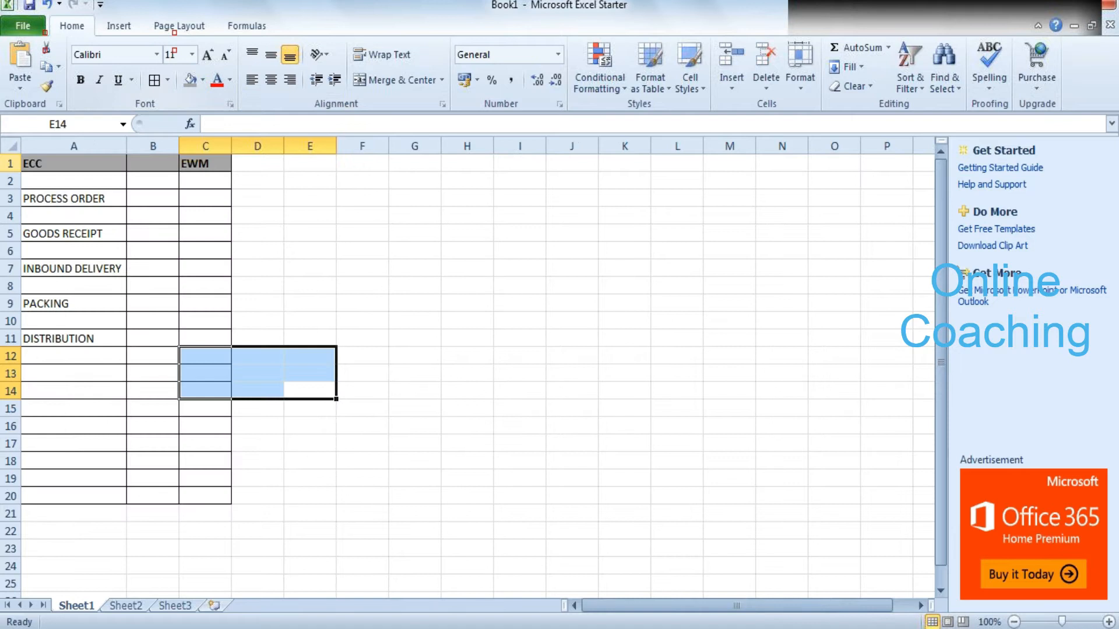
pyautogui.click(74, 201)
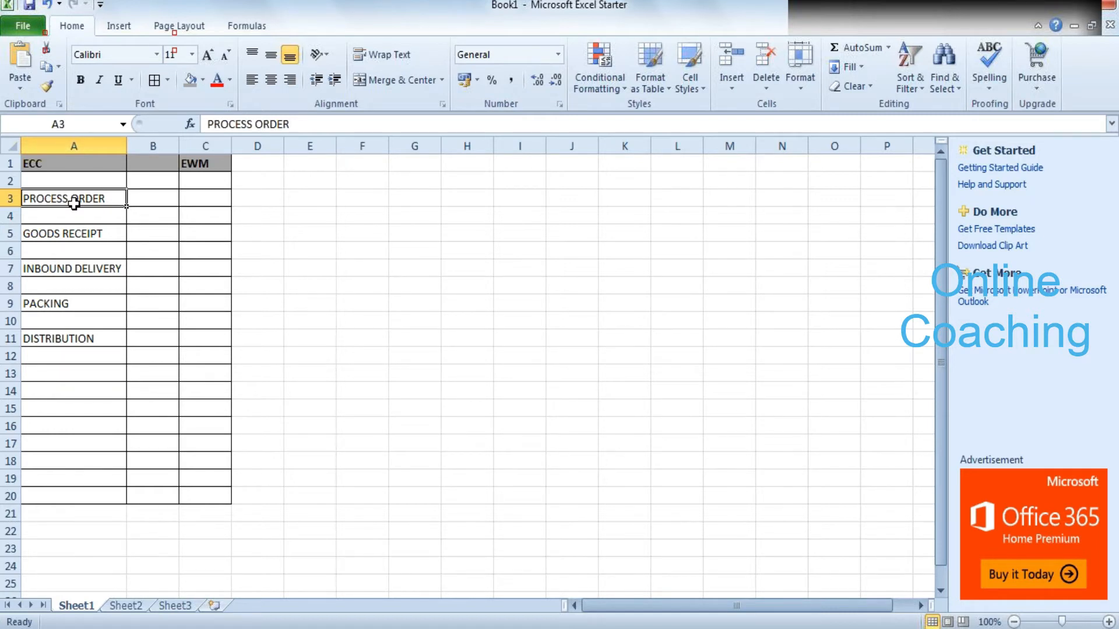
pyautogui.press('Down')
pyautogui.press('Down')
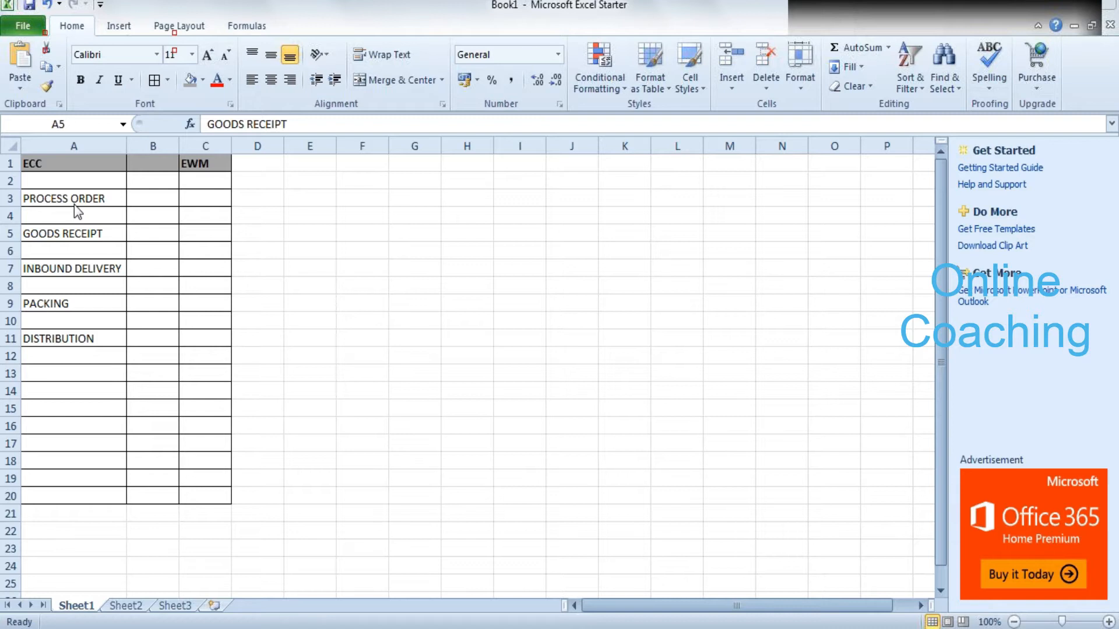
pyautogui.hotkey('alt', 'Tab')
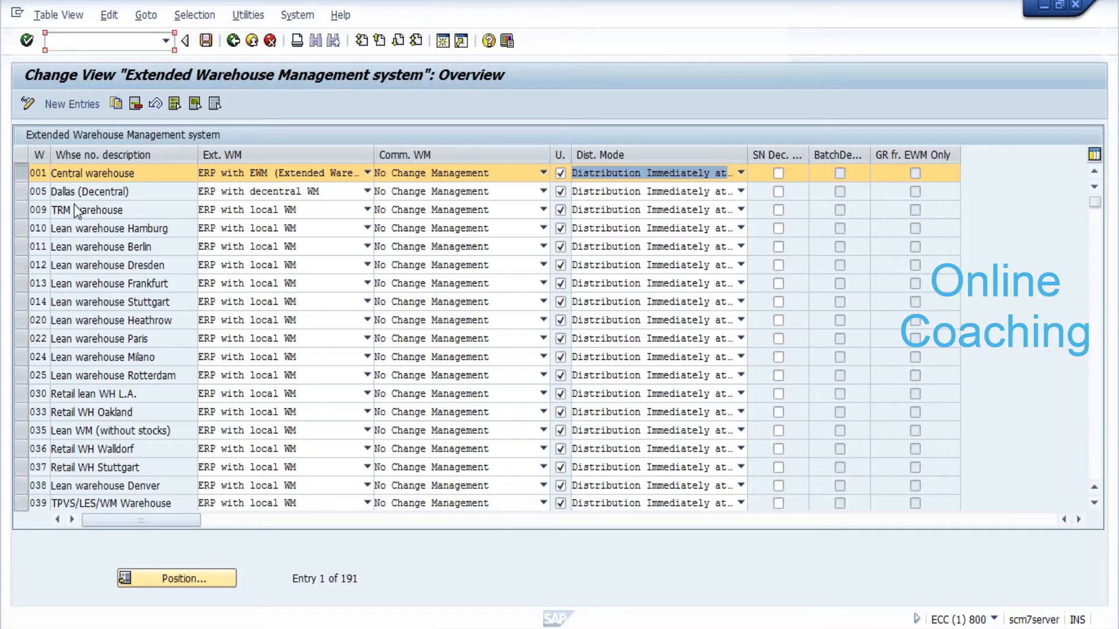
pyautogui.hotkey('alt', 'Tab')
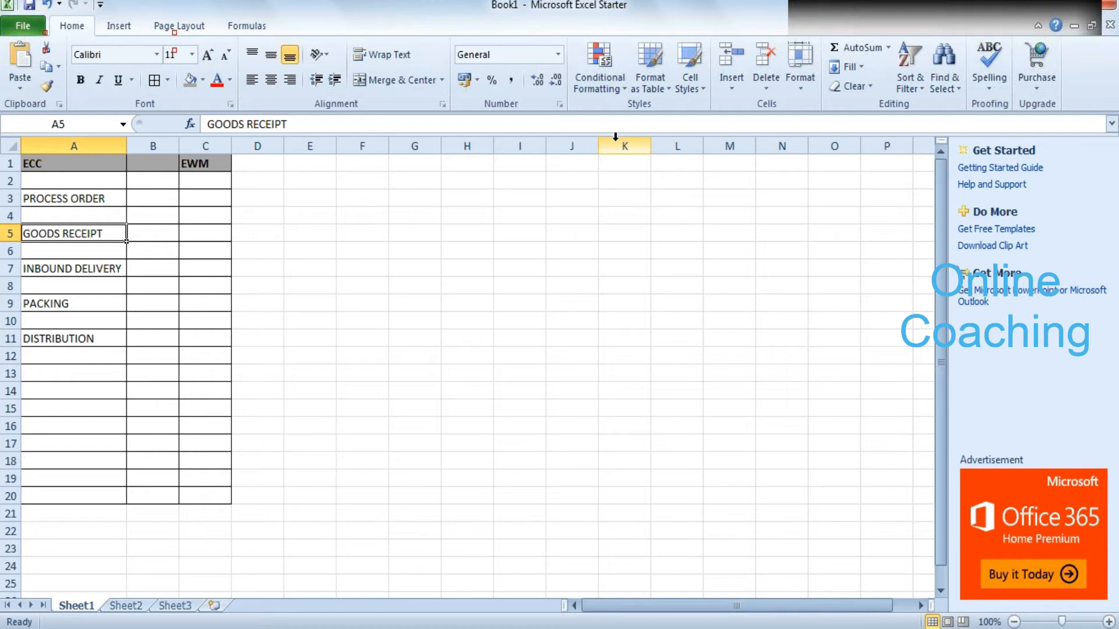
pyautogui.press('Down')
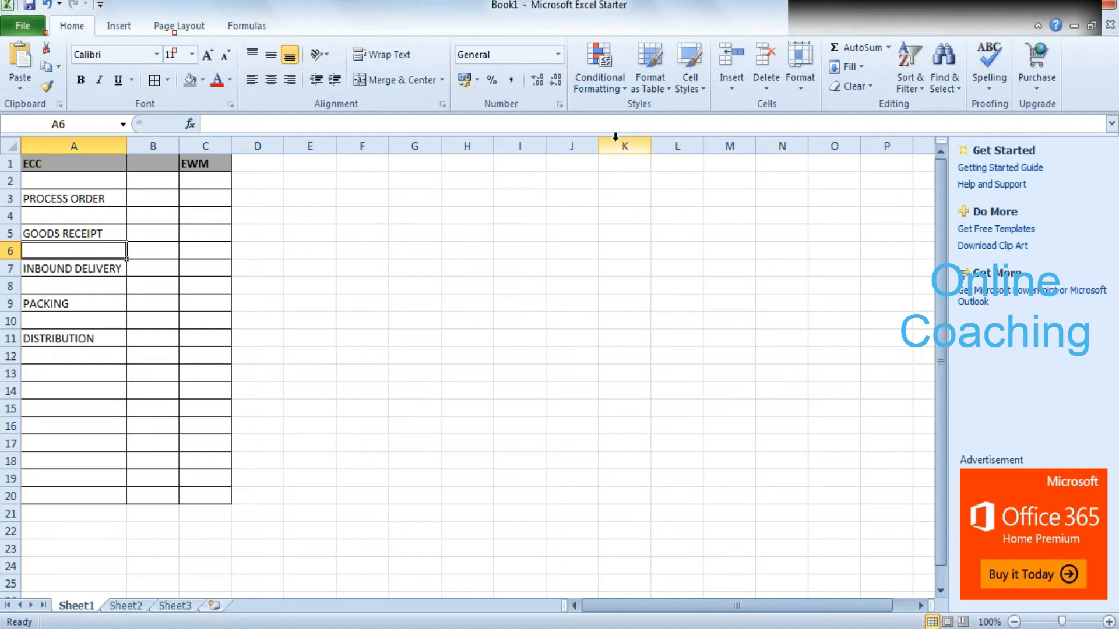
pyautogui.press('Down')
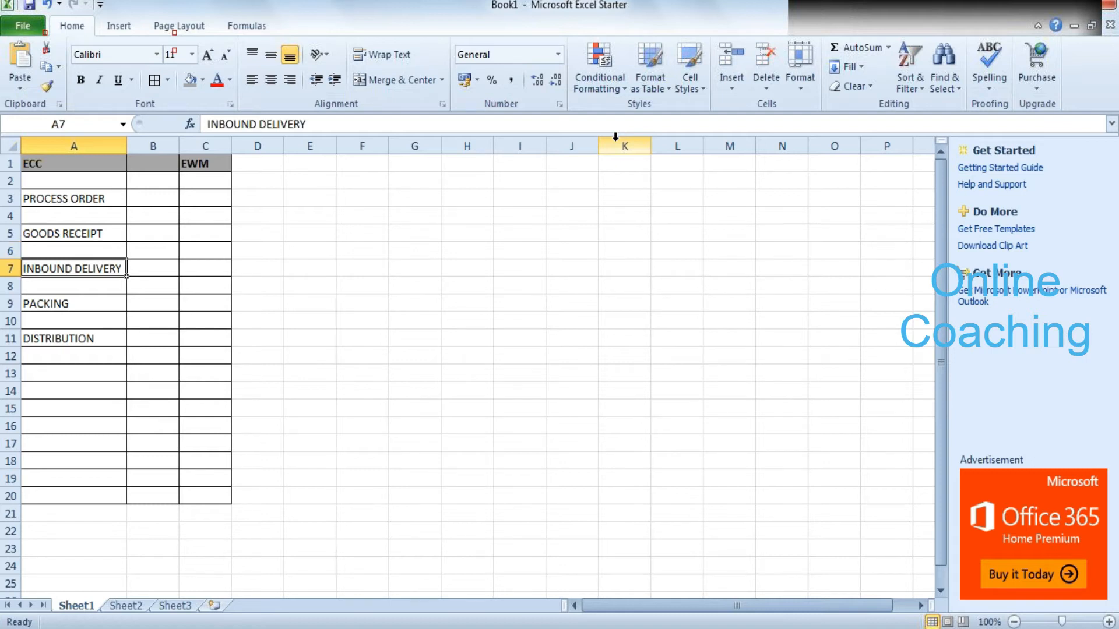
pyautogui.press('Down')
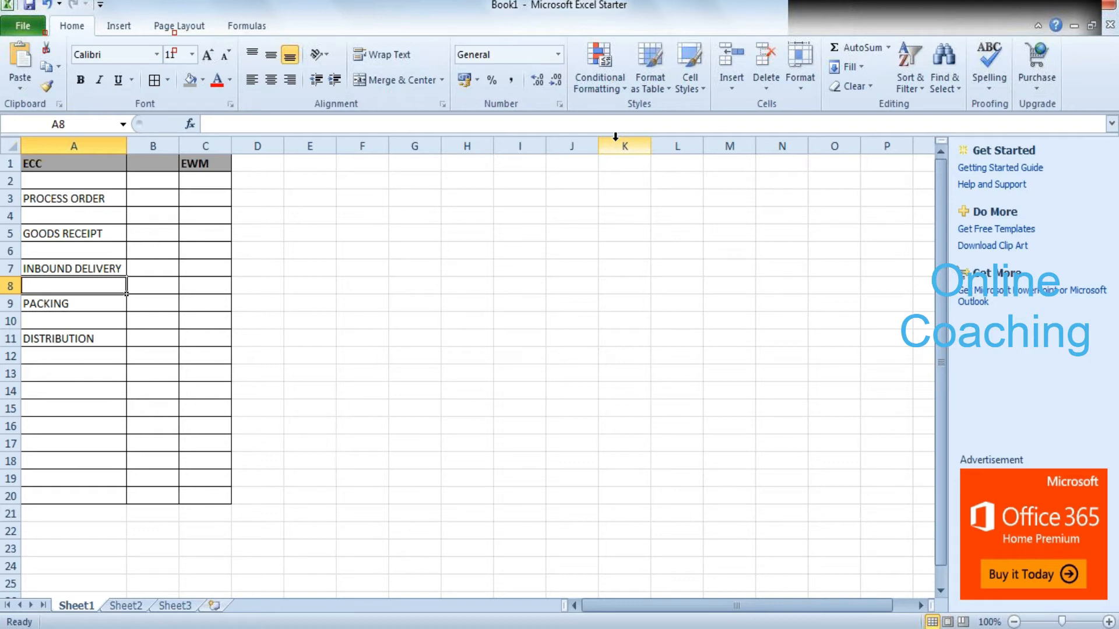
pyautogui.press('Down')
pyautogui.press('Down')
pyautogui.press('Down')
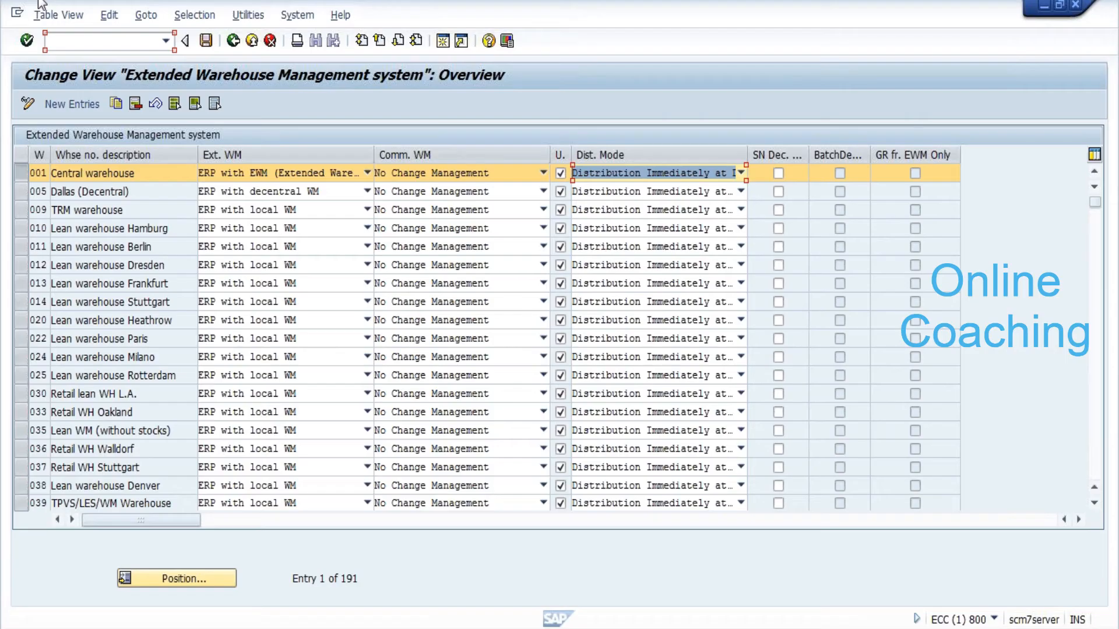
# - Switch to SAP and open the Outbound Delivery Monitor with transaction VL06O
pyautogui.hotkey('ctrl', '/')
pyautogui.write('/NVL06O')
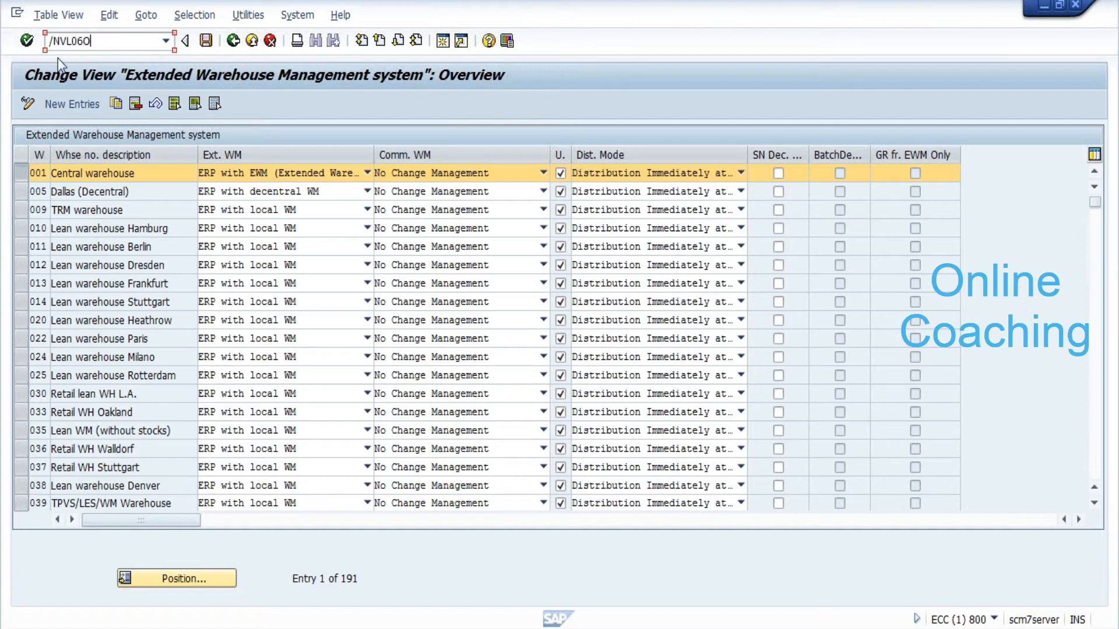
pyautogui.write('60')
pyautogui.press('Return')
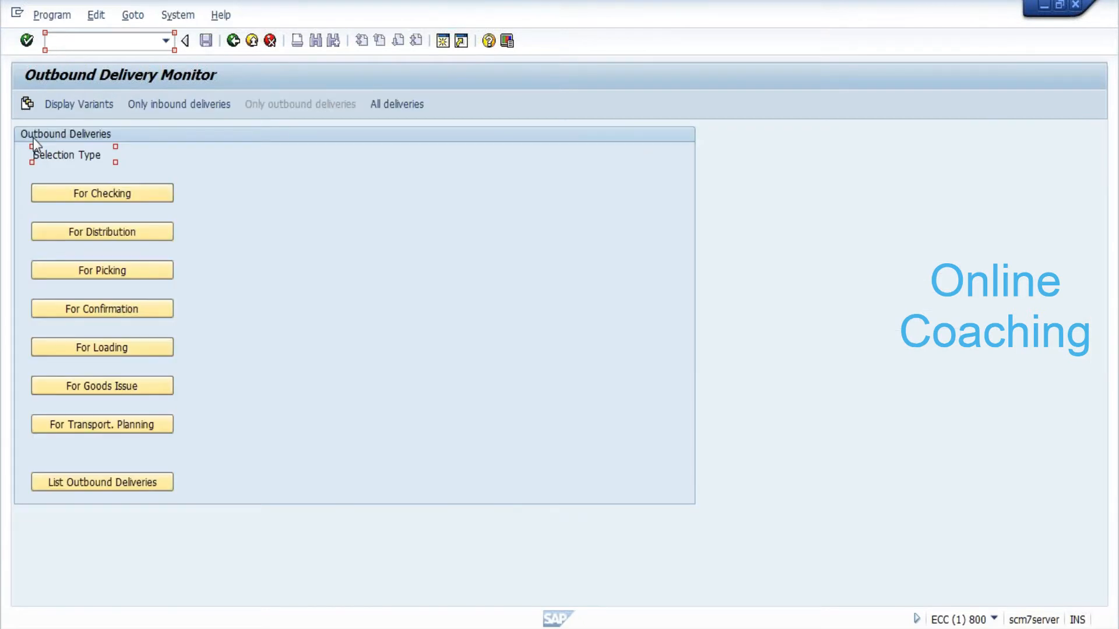
# - Open the Inbound Deliveries for Distribution selection screen through the inbound delivery monitor, transaction VL06I
pyautogui.hotkey('ctrl', '/')
pyautogui.write('/NVL061')
pyautogui.press('Return')
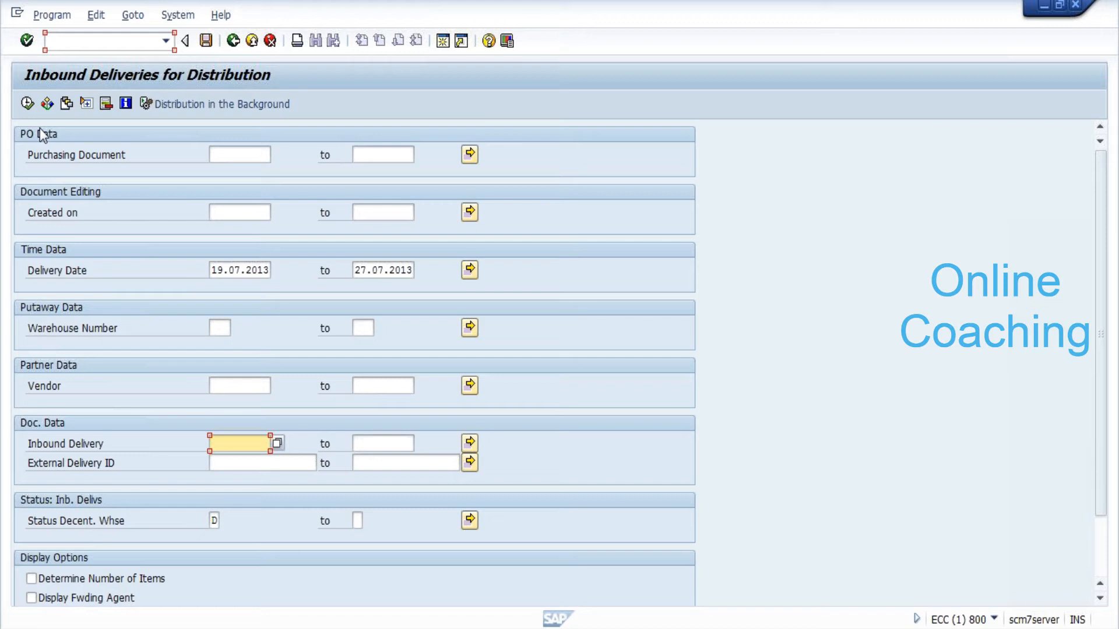
pyautogui.click(104, 41)
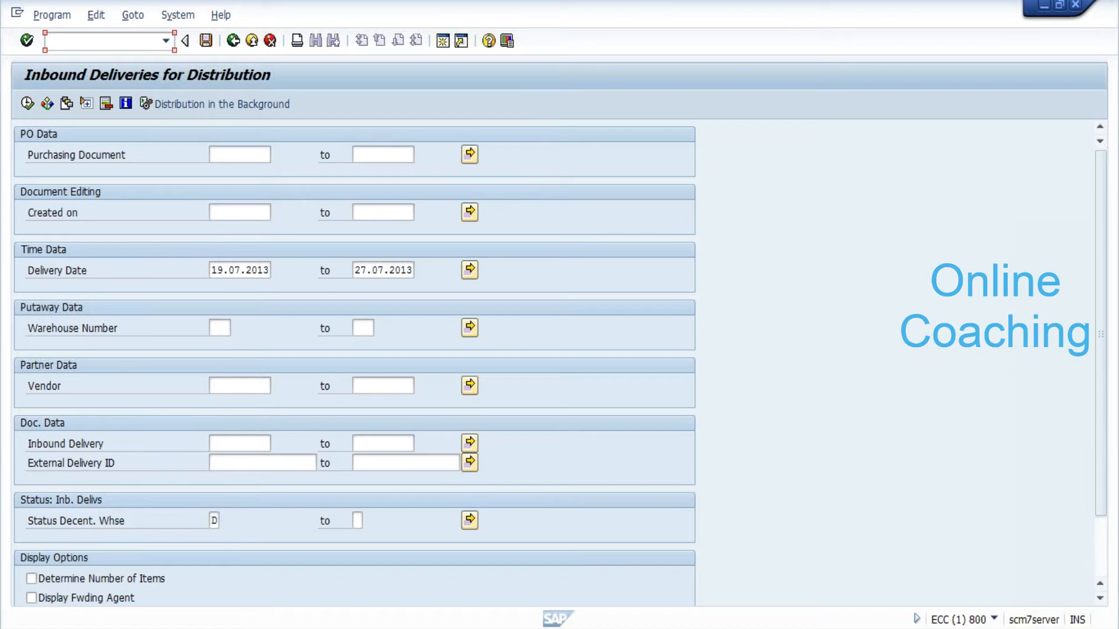
# - Switch to Excel and list WAREHOUSE REQ in D2, WAREHOUSE TASK in D4 and WAREHOUSE ORDER in D6
pyautogui.hotkey('alt', 'Tab')
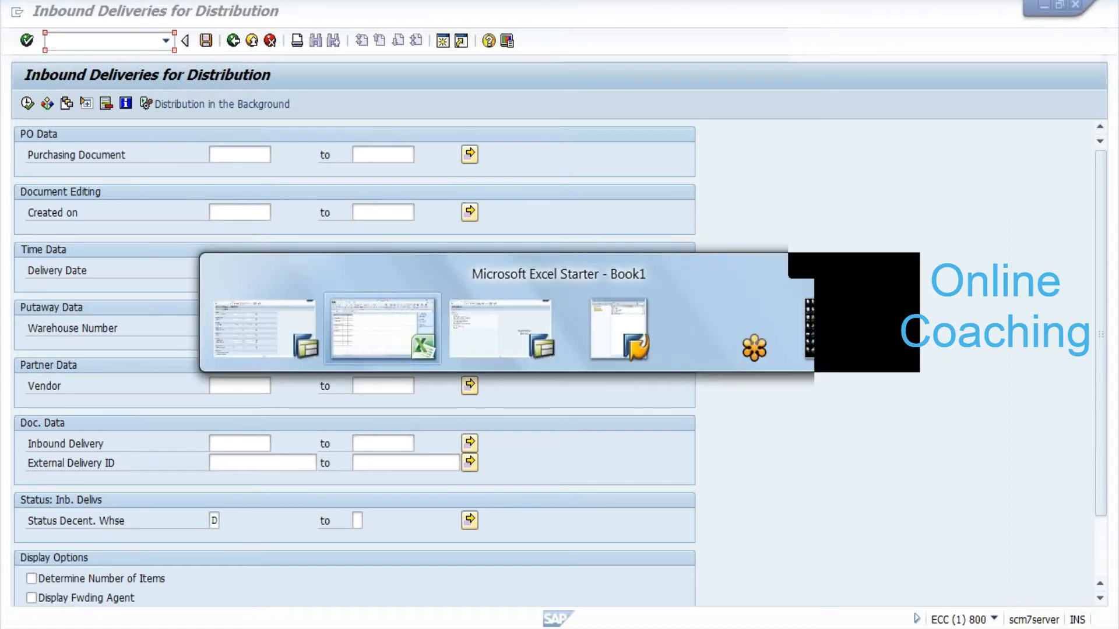
pyautogui.write('WAE')
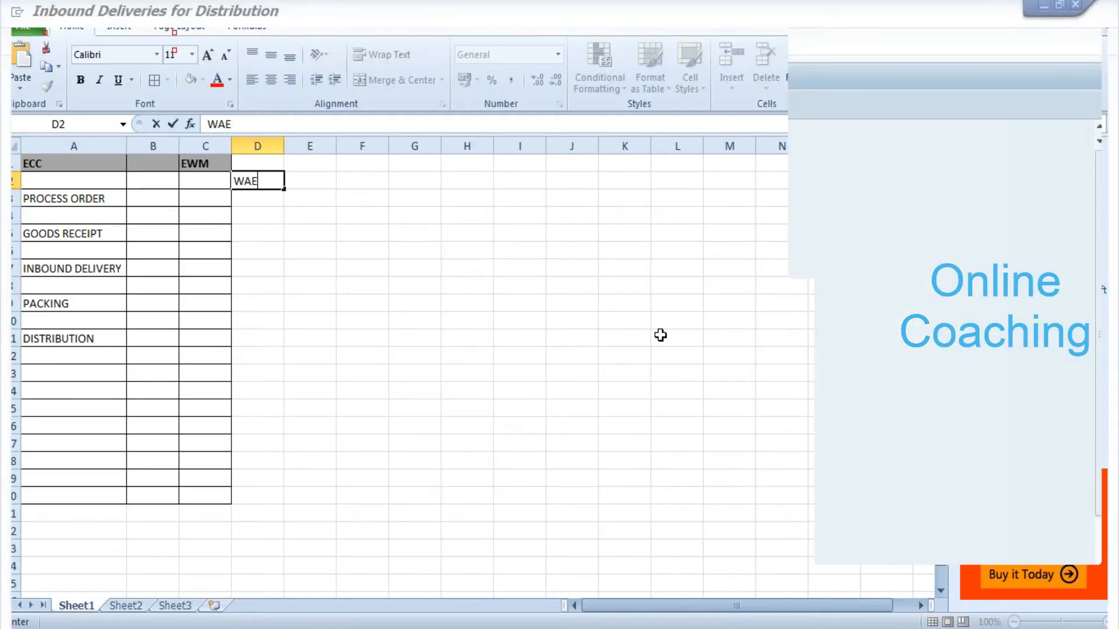
pyautogui.press('BackSpace')
pyautogui.write('REHOUSE REQ')
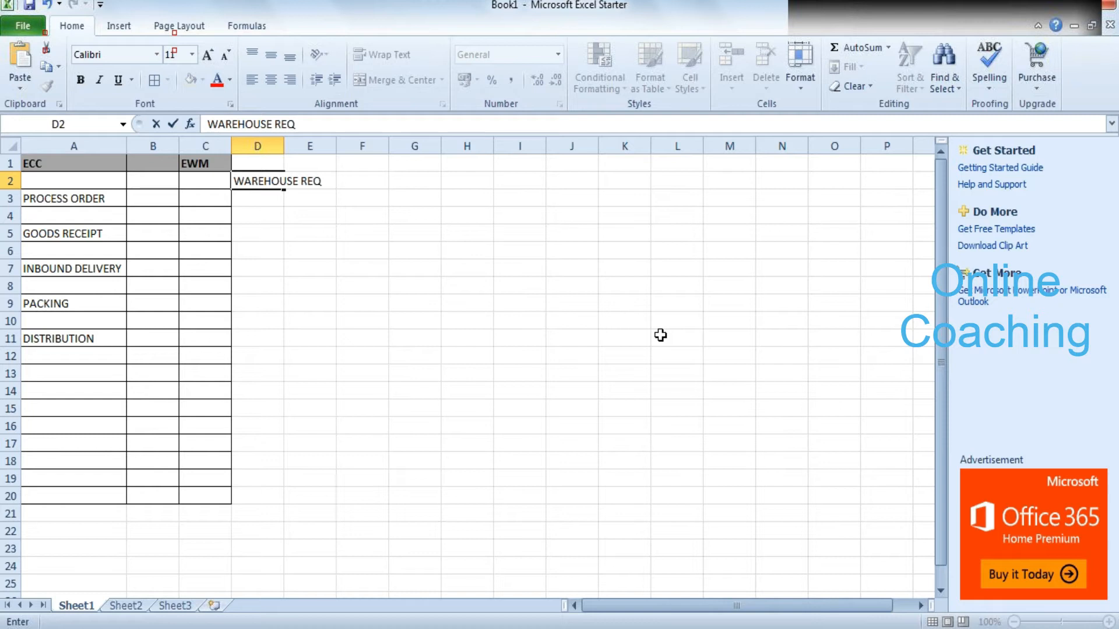
pyautogui.press('Return')
pyautogui.press('Return')
pyautogui.write('WAREHOU')
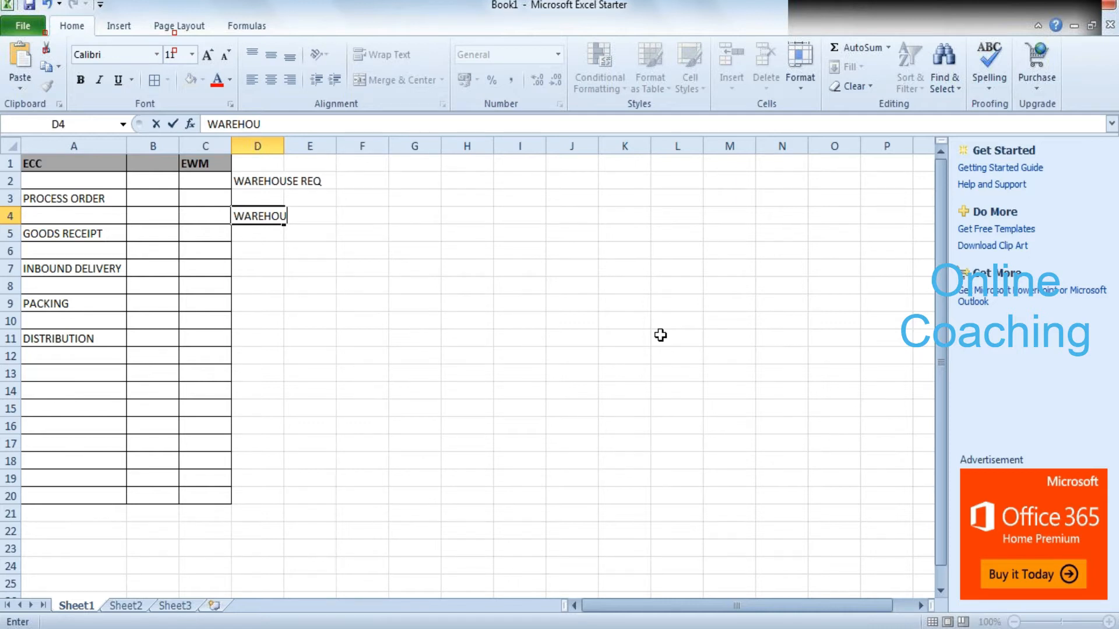
pyautogui.write('SE TASK')
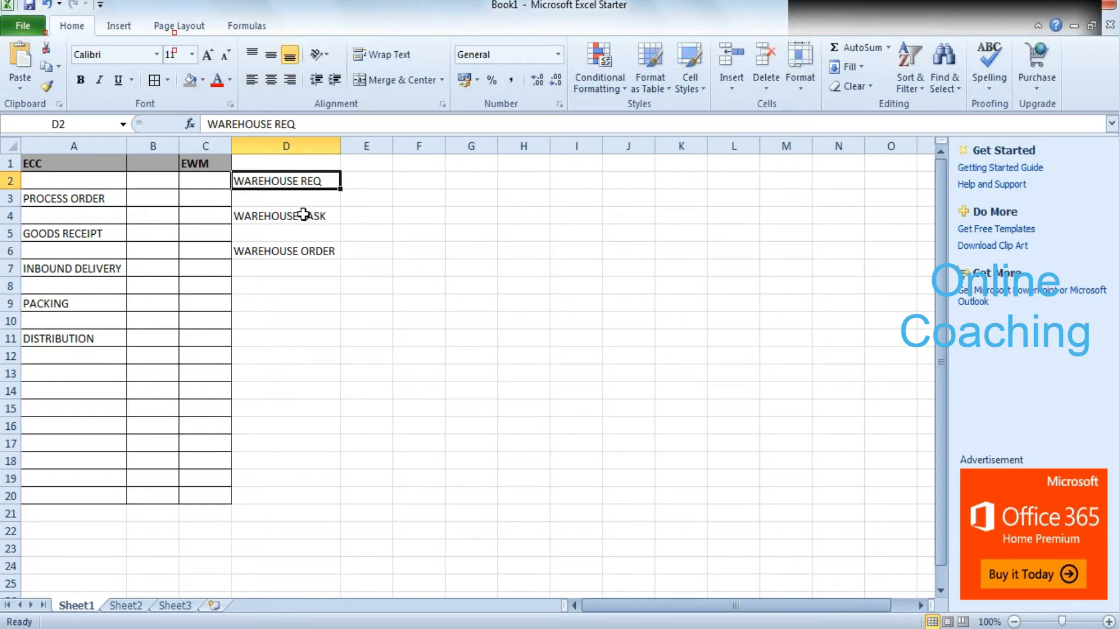
# - Add WOCR to the warehouse terms in cell D8
pyautogui.click(269, 219)
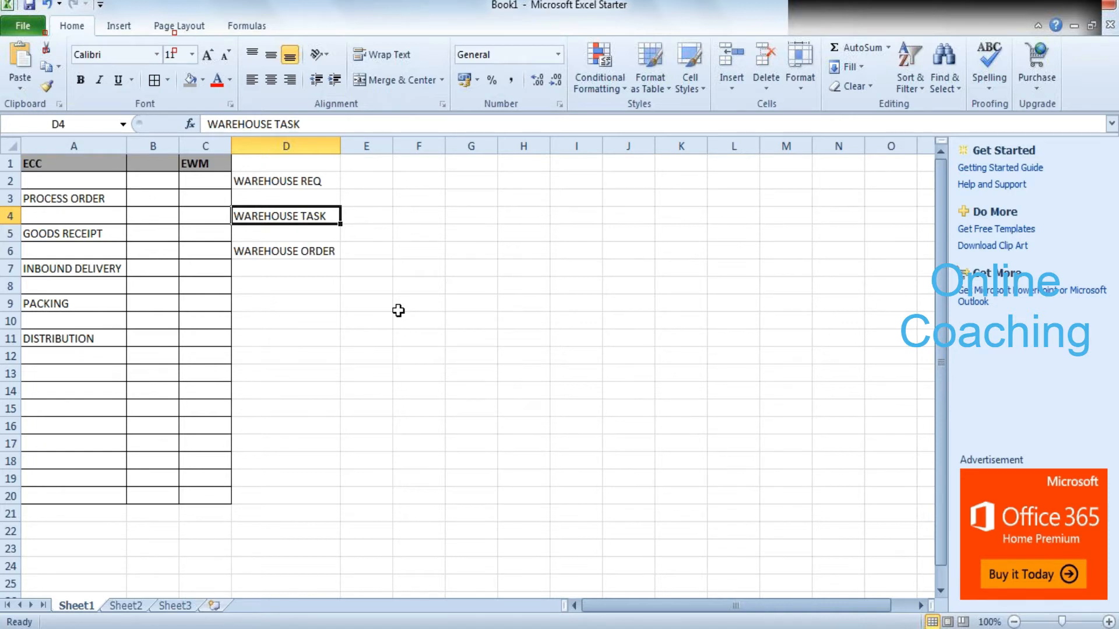
pyautogui.click(338, 309)
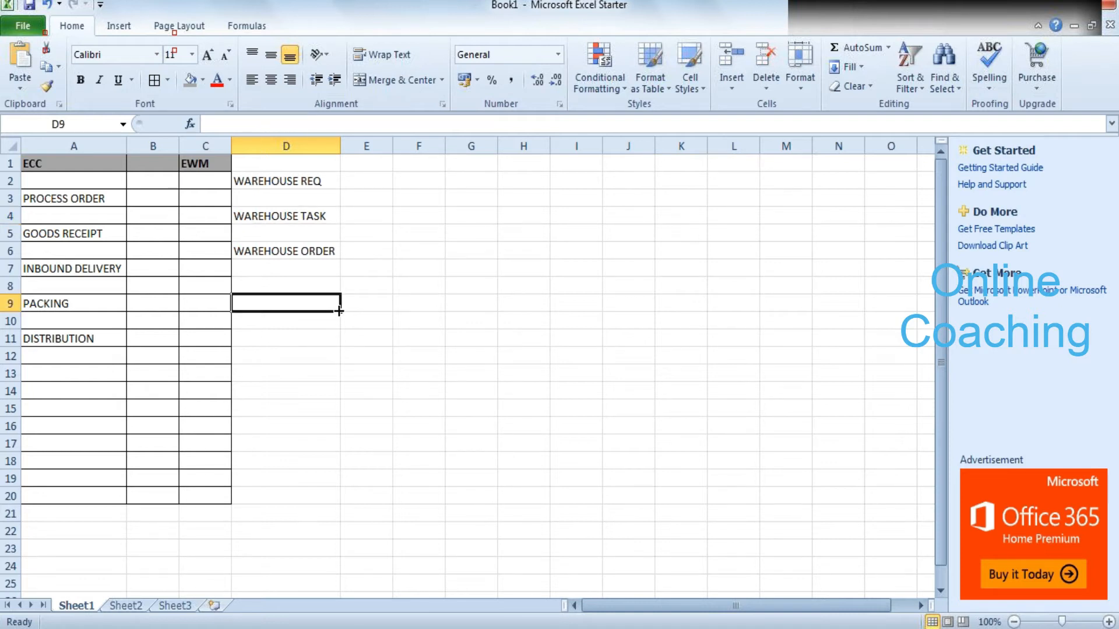
pyautogui.click(313, 285)
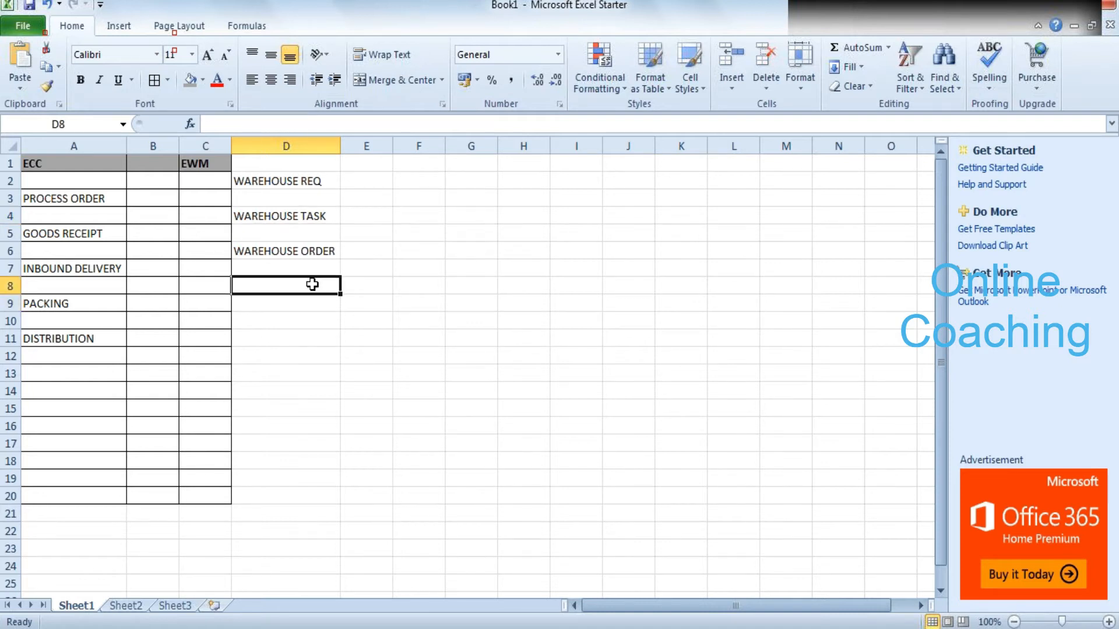
pyautogui.write('w')
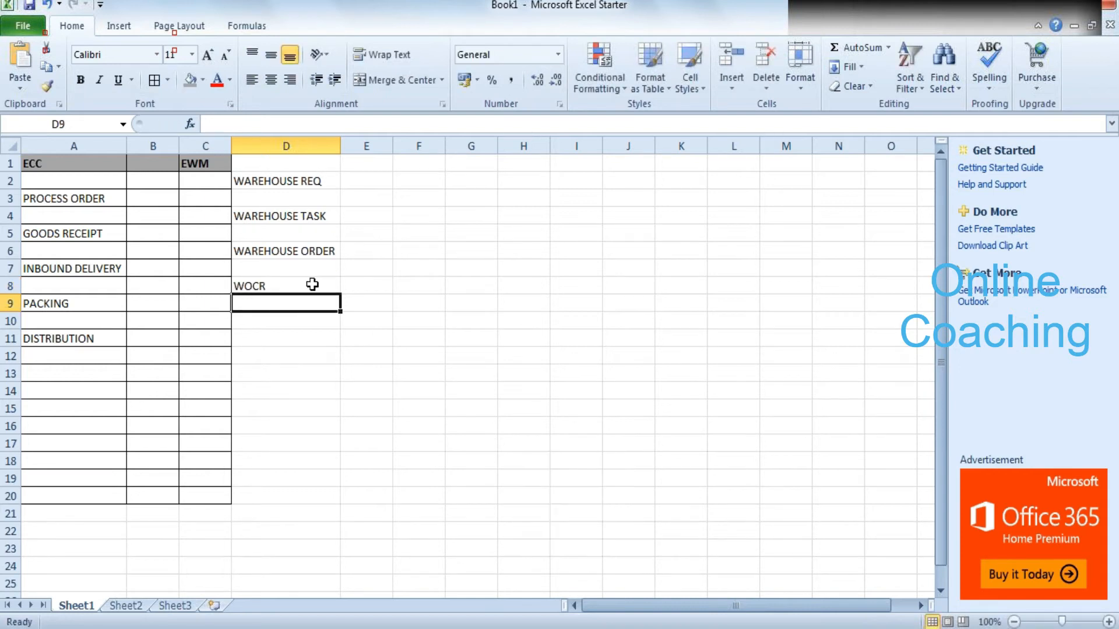
pyautogui.press('Return')
# - Write the example rule in row 10 with EWM1 in D10, HU in E10 and >100KG in F10
pyautogui.write('E')
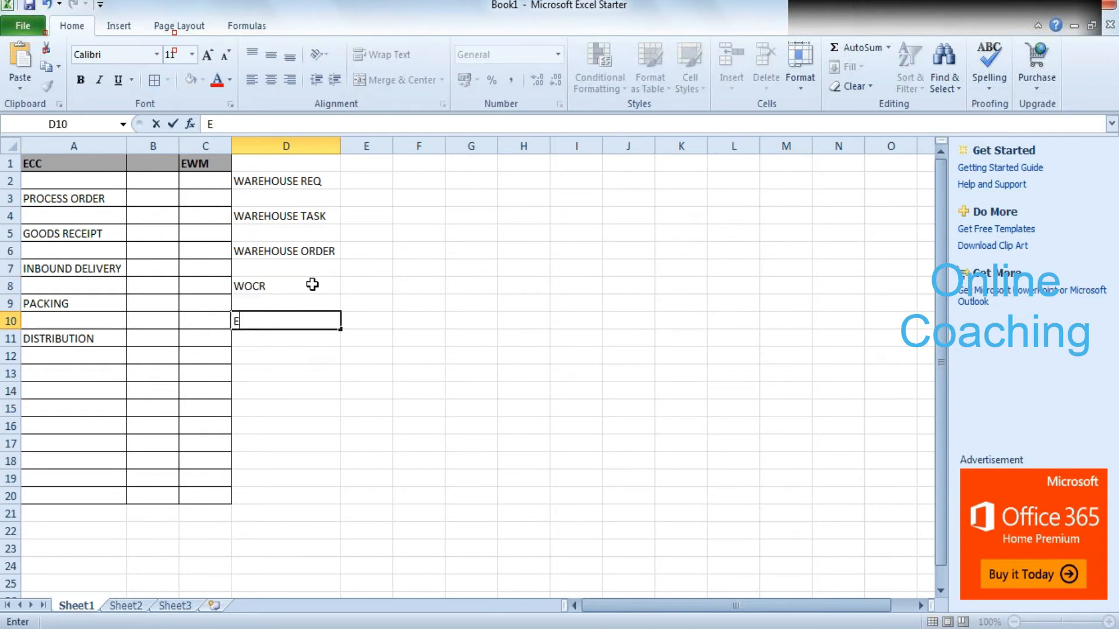
pyautogui.write('WM1')
pyautogui.press('Tab')
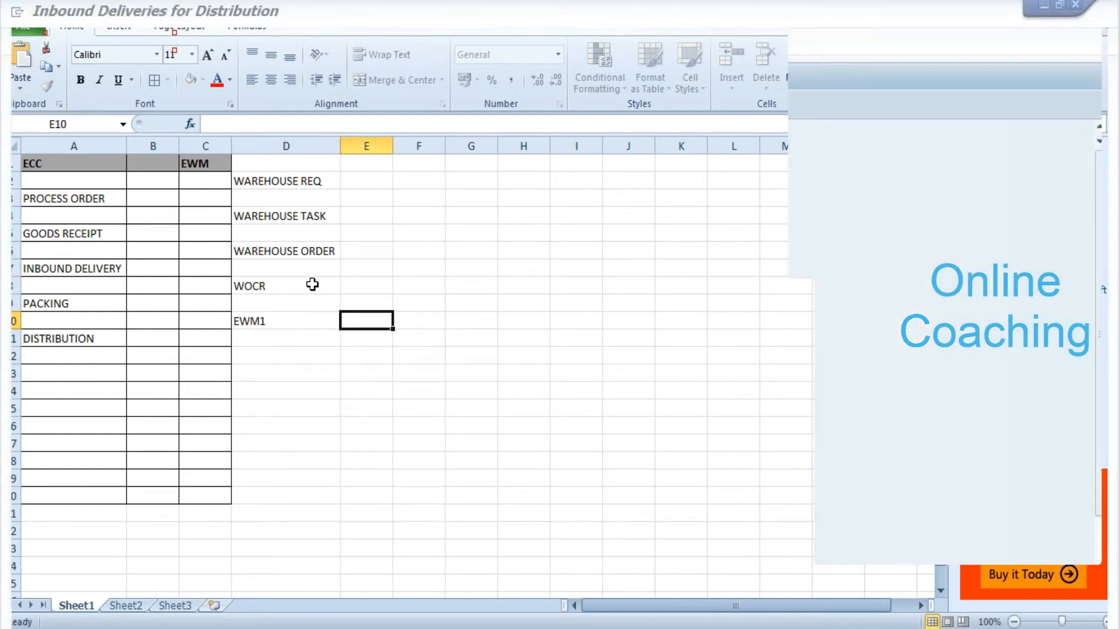
pyautogui.write('HU')
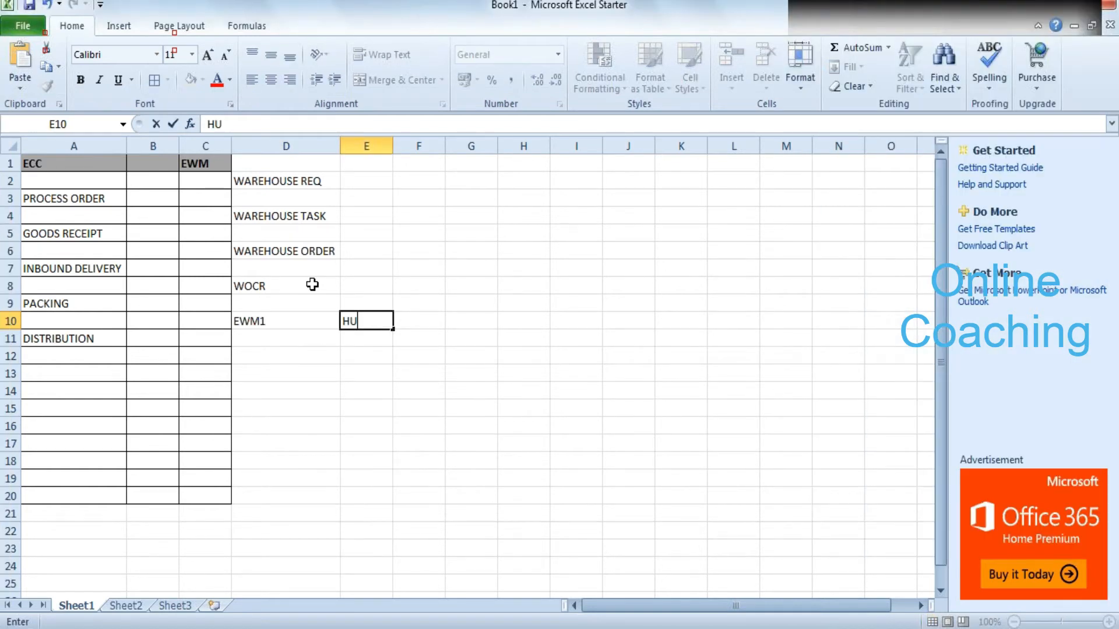
pyautogui.press('Tab')
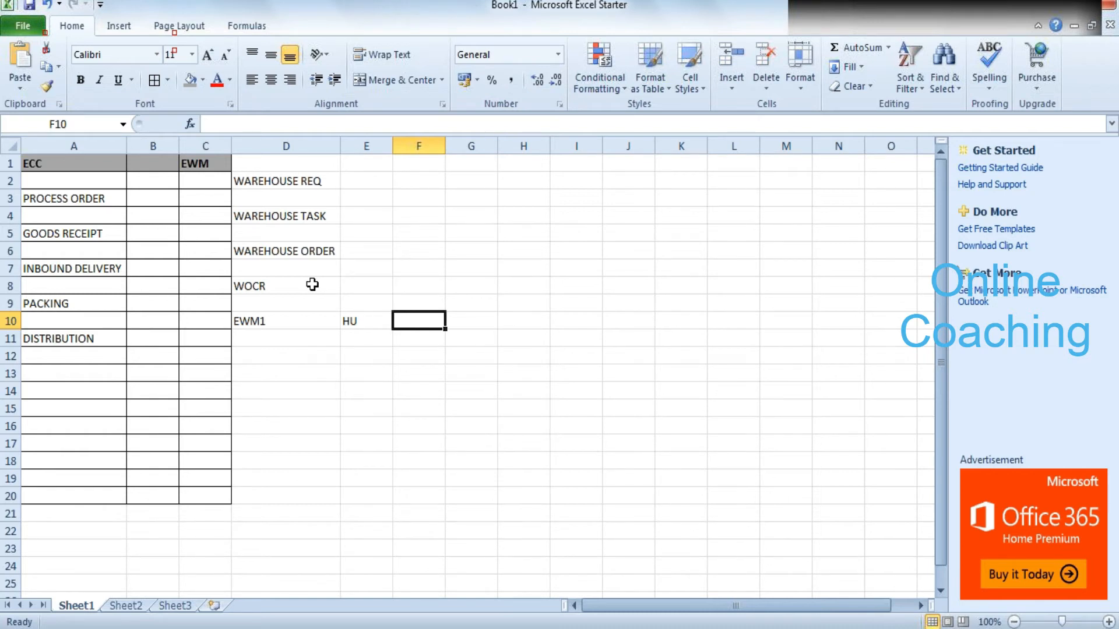
pyautogui.write('>')
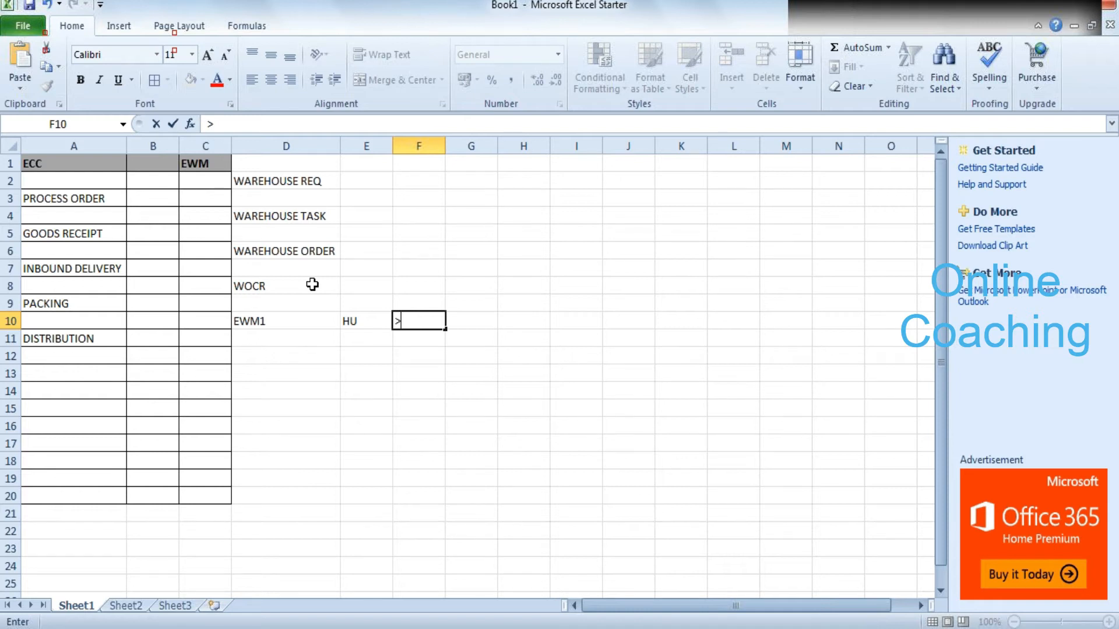
pyautogui.write('100KG')
# - Start an inbound delivery example in row 12 with IBD in D12 and 500KG in E12
pyautogui.press('Down')
pyautogui.press('Down')
pyautogui.press('Left')
pyautogui.press('Left')
pyautogui.write('IBD')
pyautogui.press('Tab')
pyautogui.write('500KG')
pyautogui.press('Tab')
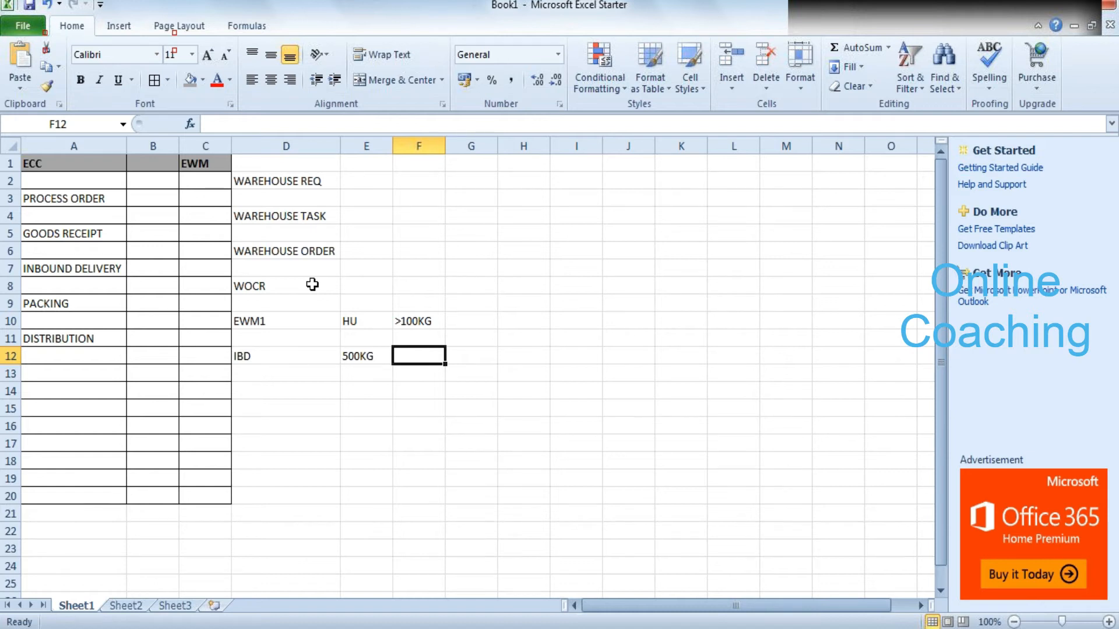
# - Enter 5 WT in F12 beside the 500KG inbound delivery and compare it with the rule in F10
pyautogui.write('5')
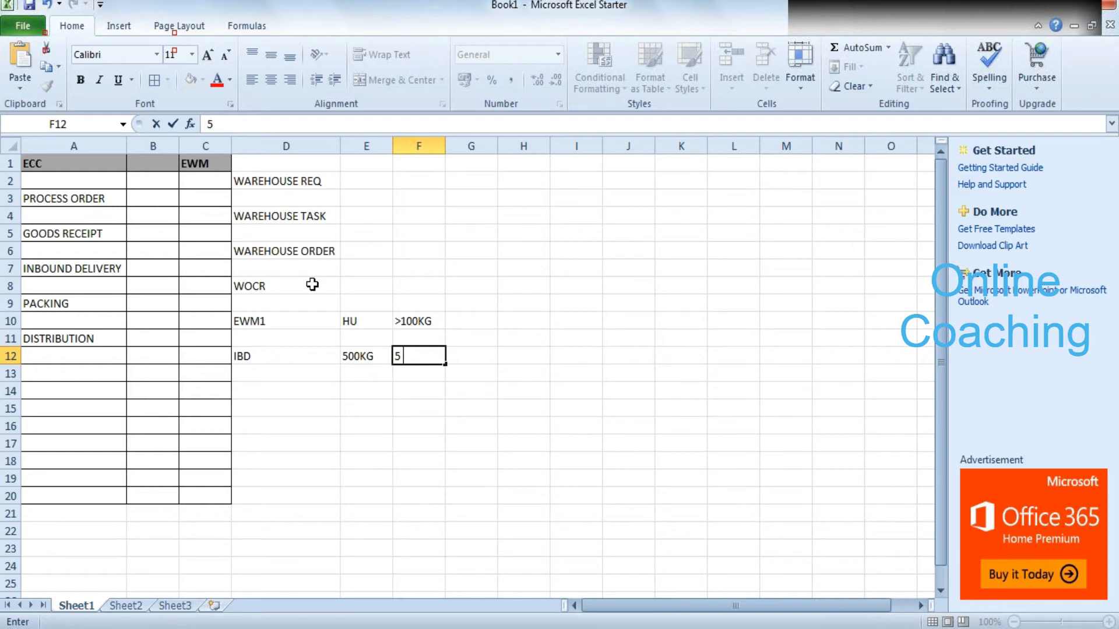
pyautogui.write('WT')
pyautogui.press('Up')
pyautogui.press('Up')
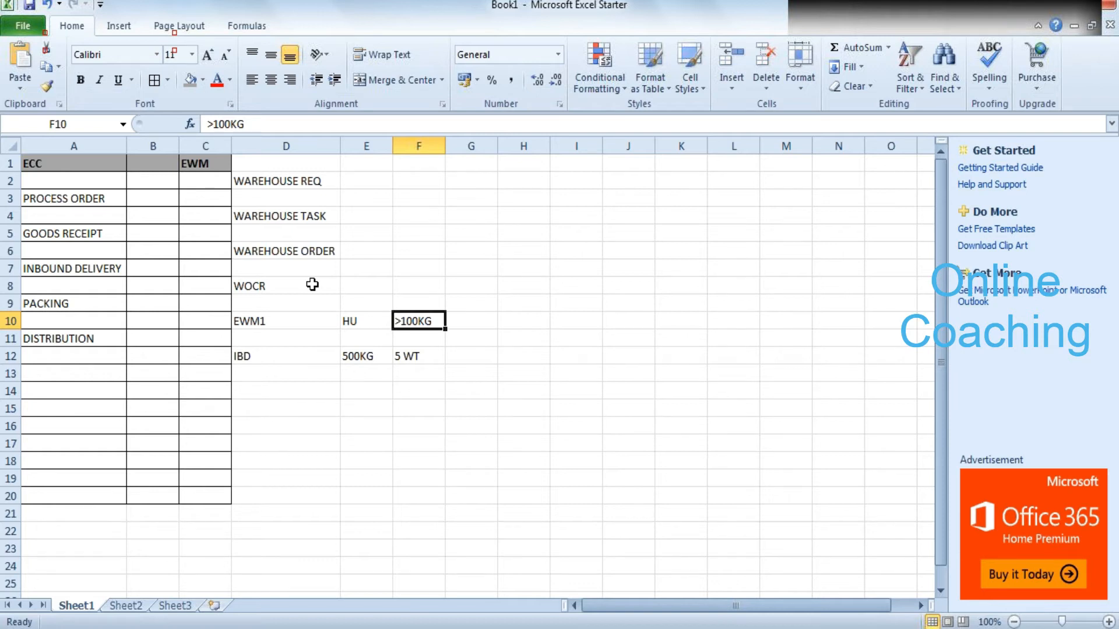
# - Set F12 to 1WT and enter 100KG in G12
pyautogui.press('Down')
pyautogui.press('Down')
pyautogui.write('1')
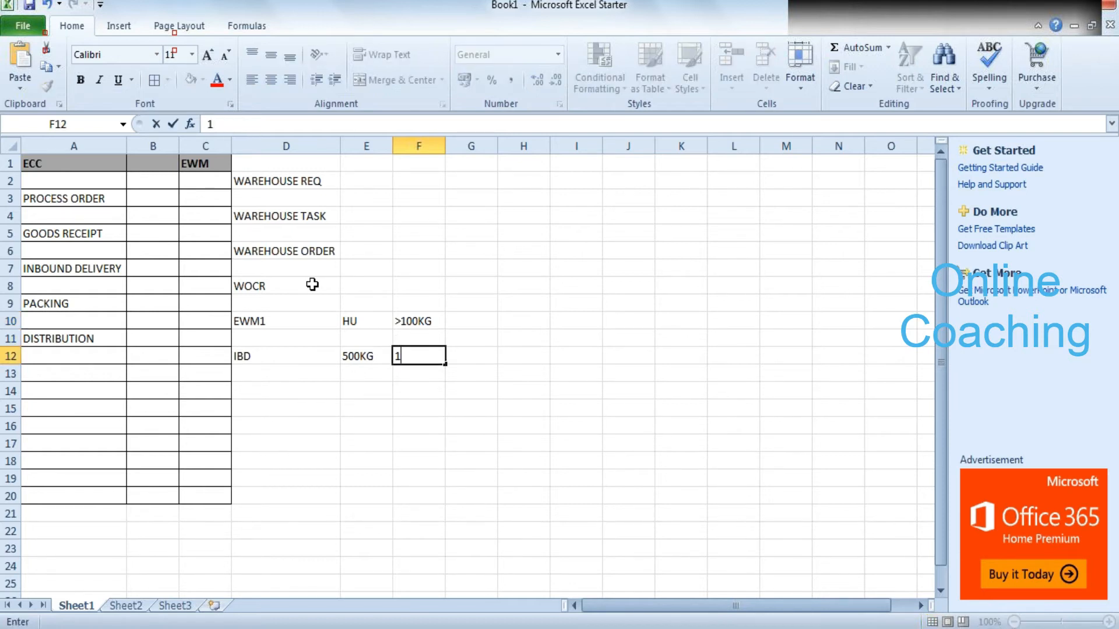
pyautogui.write('WT')
pyautogui.press('Tab')
pyautogui.write('1')
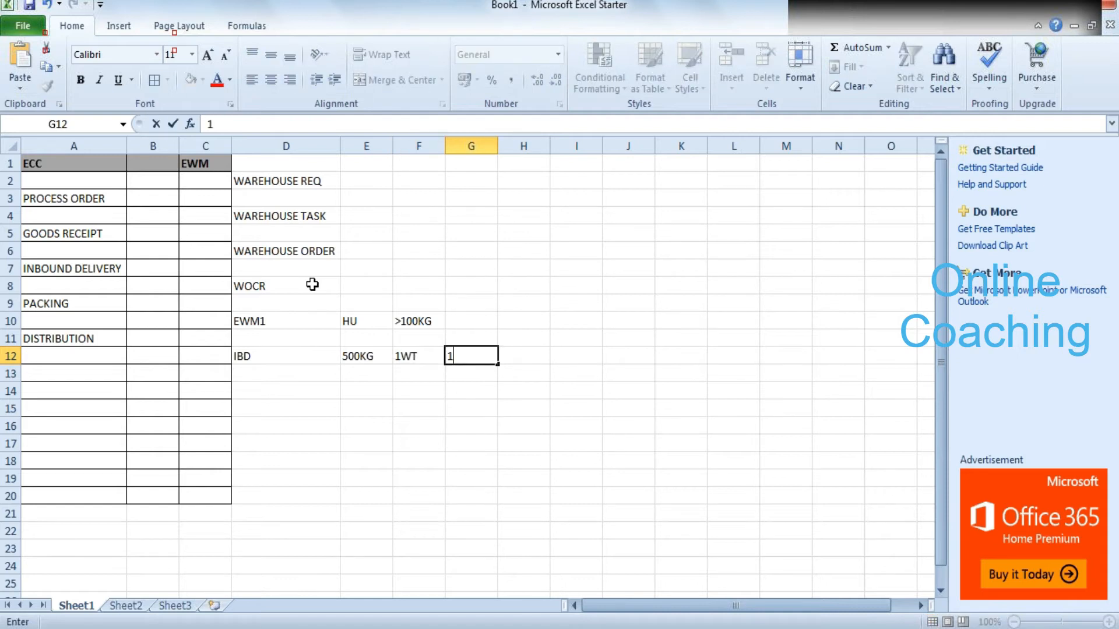
pyautogui.write('00KG')
# - Add the warehouse order line below the example with 5 WO in F13 and 1 WT in G13
pyautogui.press('Return')
pyautogui.press('Left')
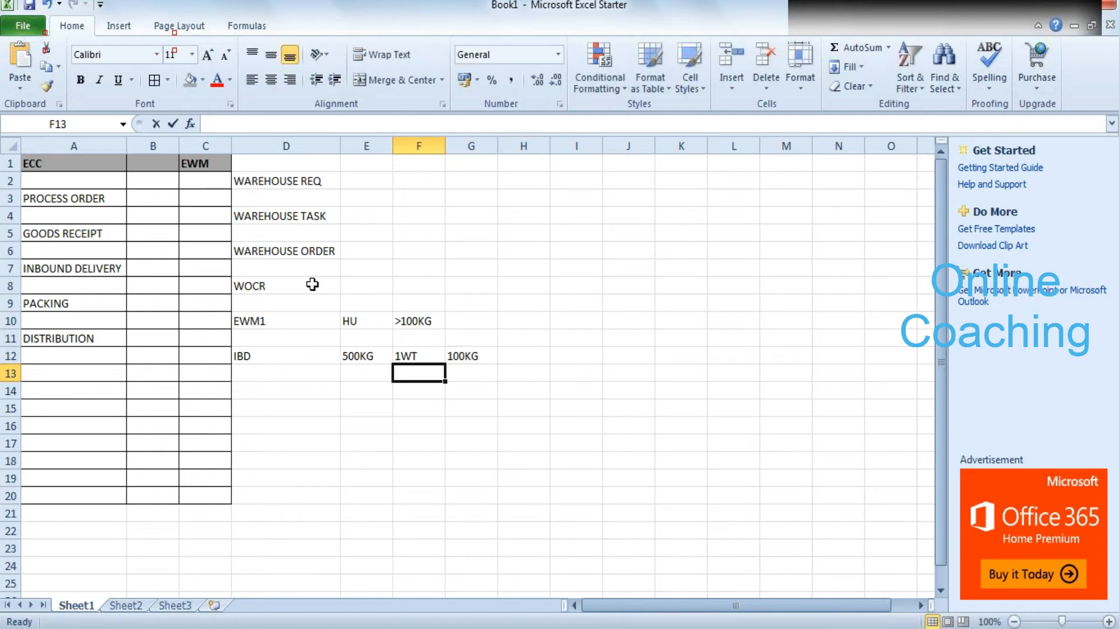
pyautogui.write('5 WO')
pyautogui.press('Tab')
pyautogui.write('1')
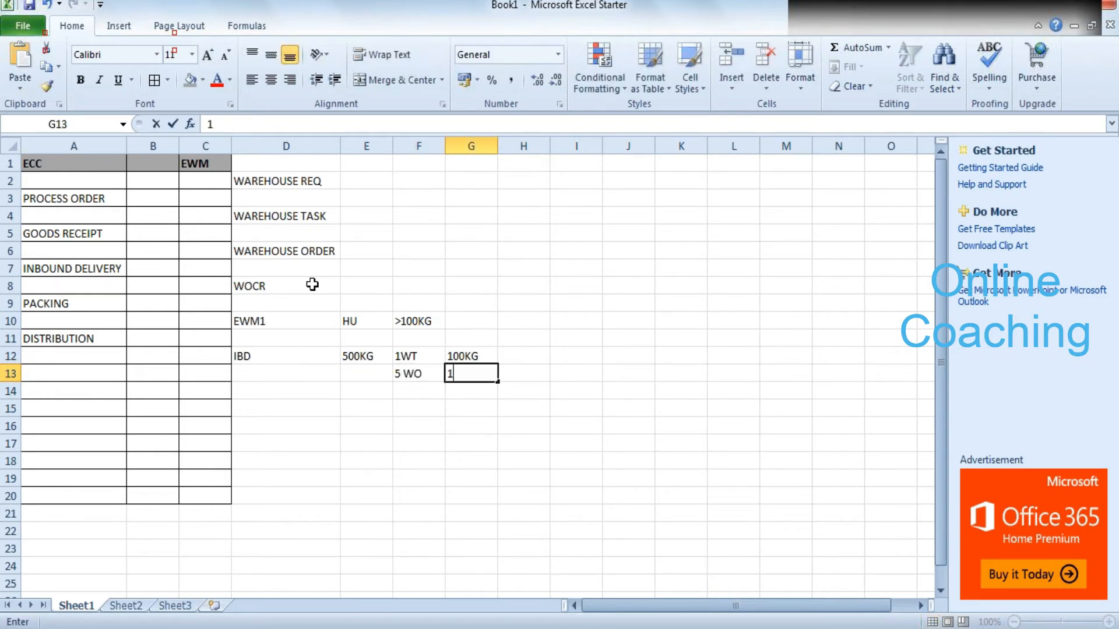
pyautogui.write(' WT')
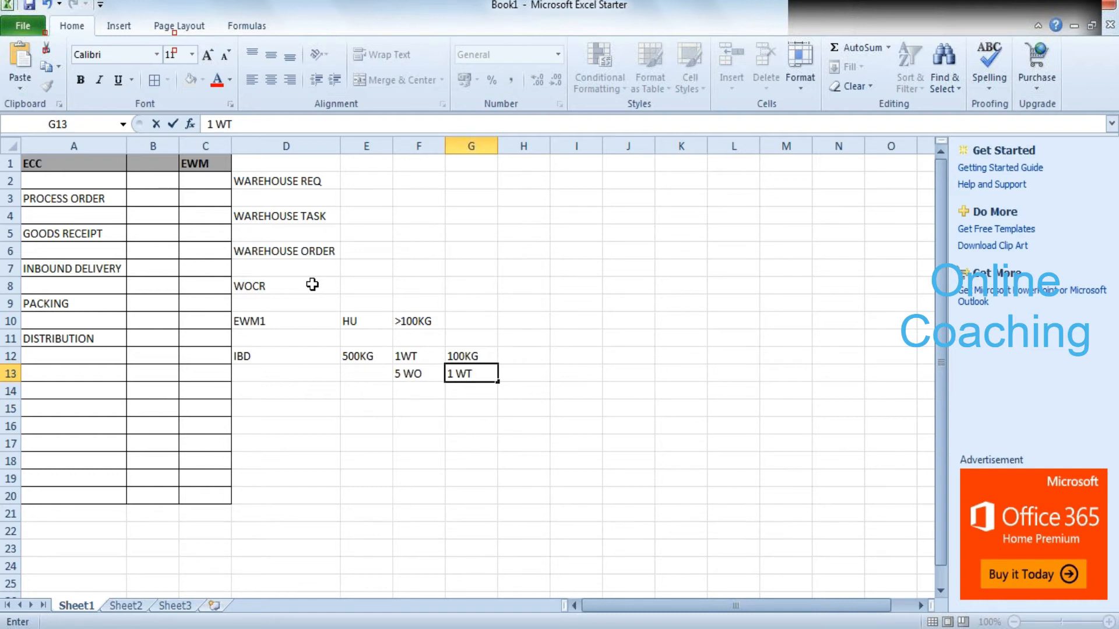
# - Open Sheet2 and enter ECC in the merged cells A1:A13
pyautogui.scroll(-5, 182, 480)
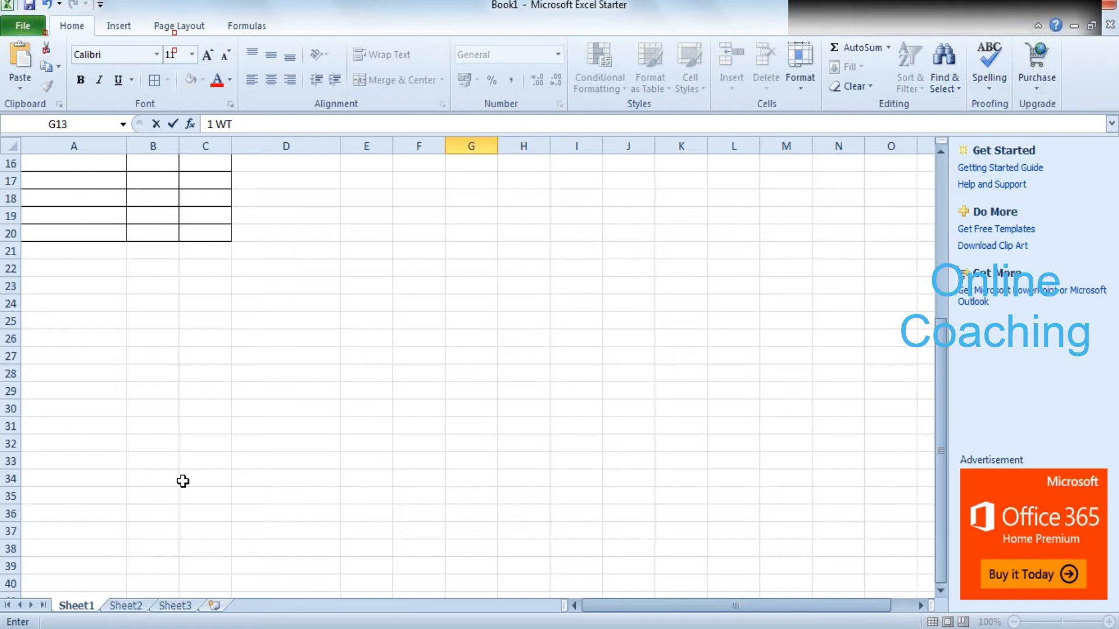
pyautogui.click(134, 607)
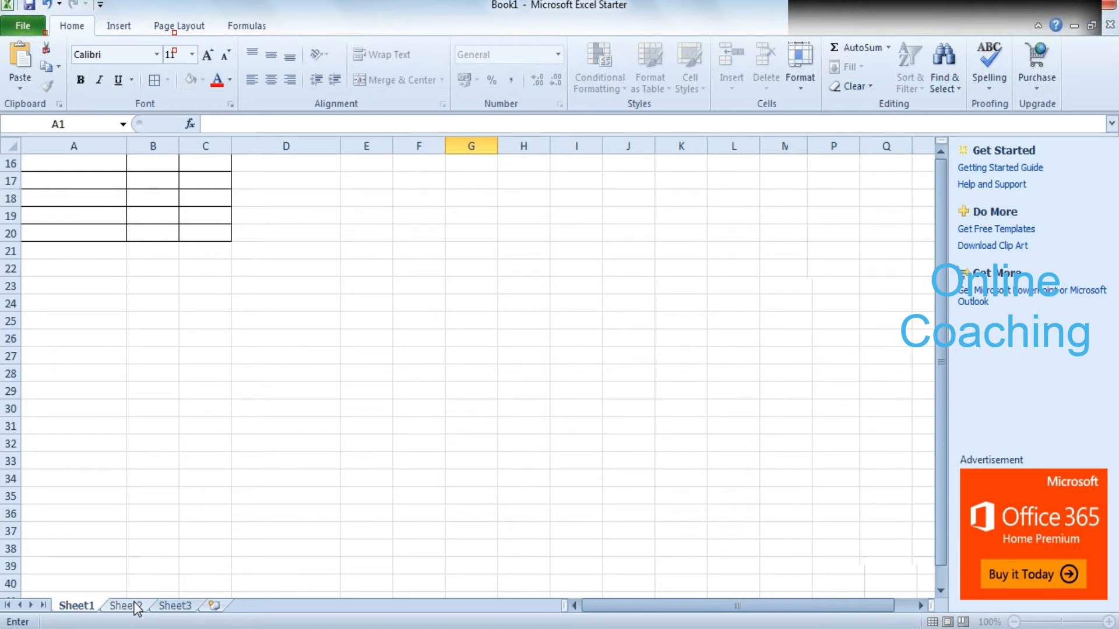
pyautogui.click(134, 606)
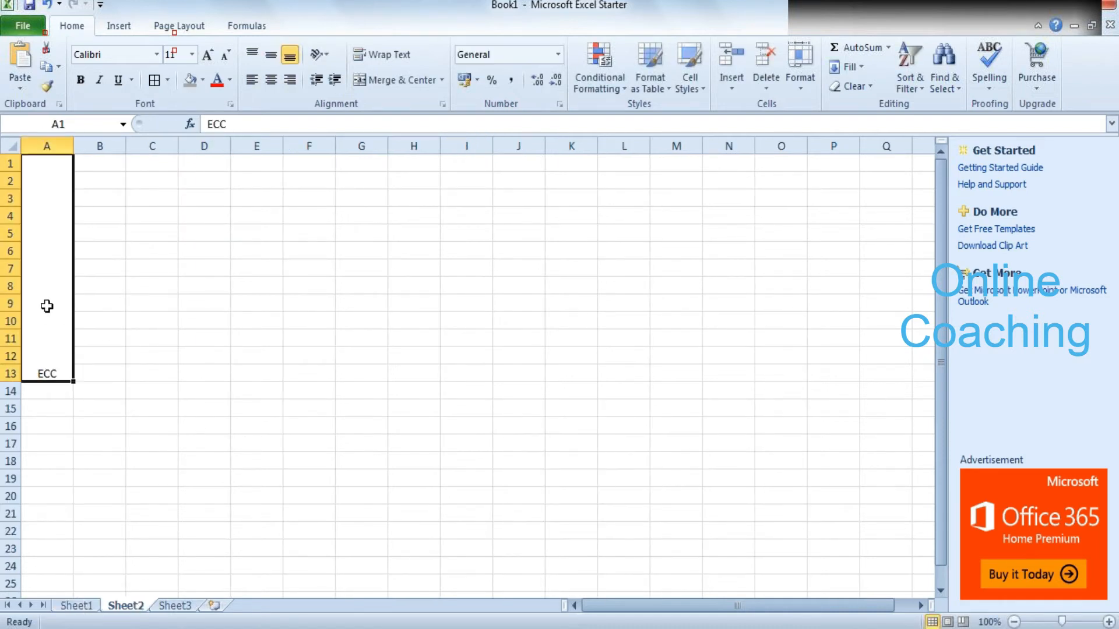
# - Format the merged ECC cell with centered vertical alignment, bold text and a gray fill
pyautogui.rightClick(48, 307)
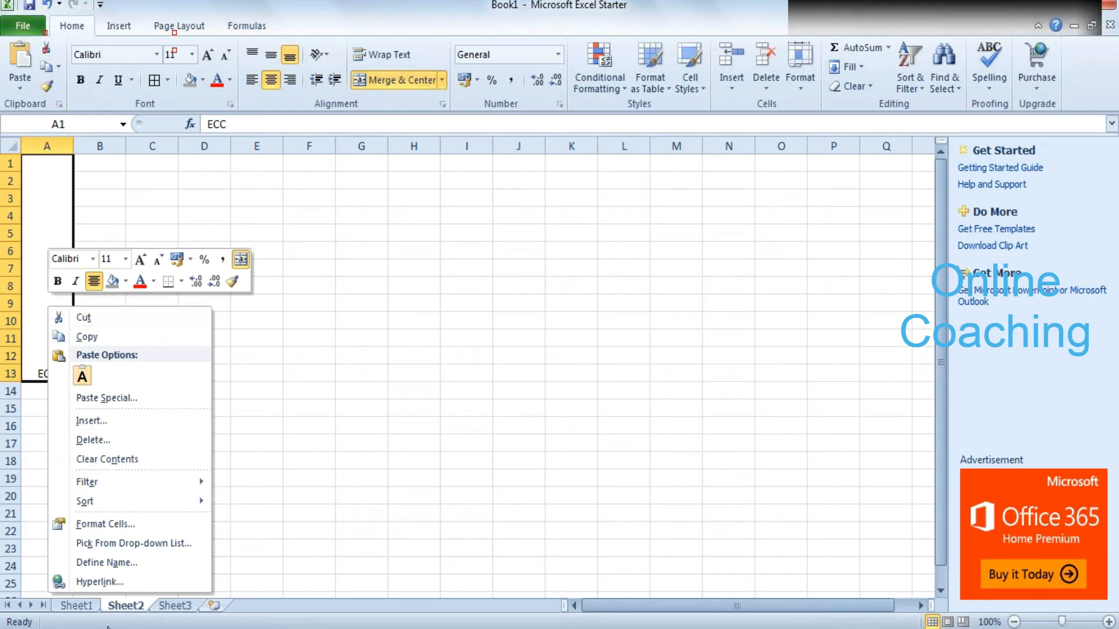
pyautogui.click(120, 521)
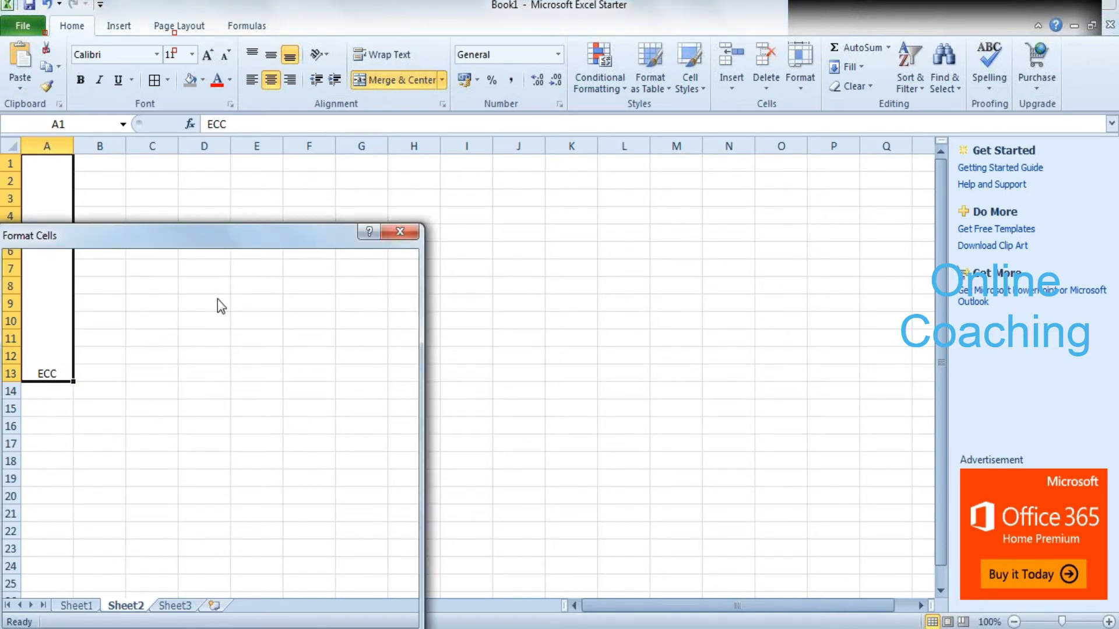
pyautogui.click(79, 266)
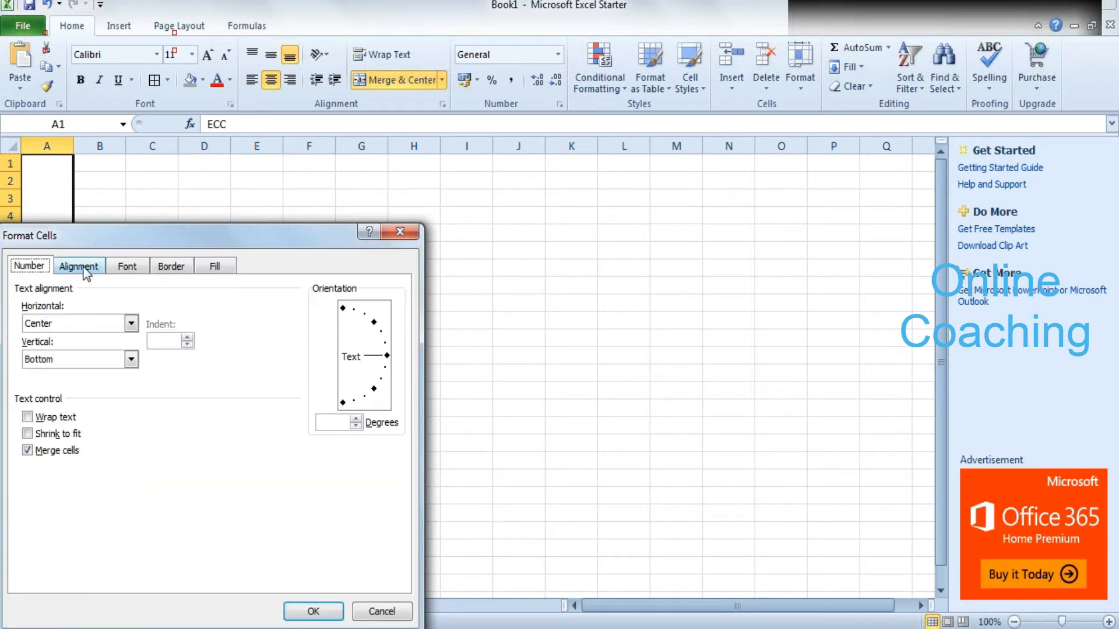
pyautogui.click(94, 359)
pyautogui.click(70, 383)
pyautogui.click(312, 610)
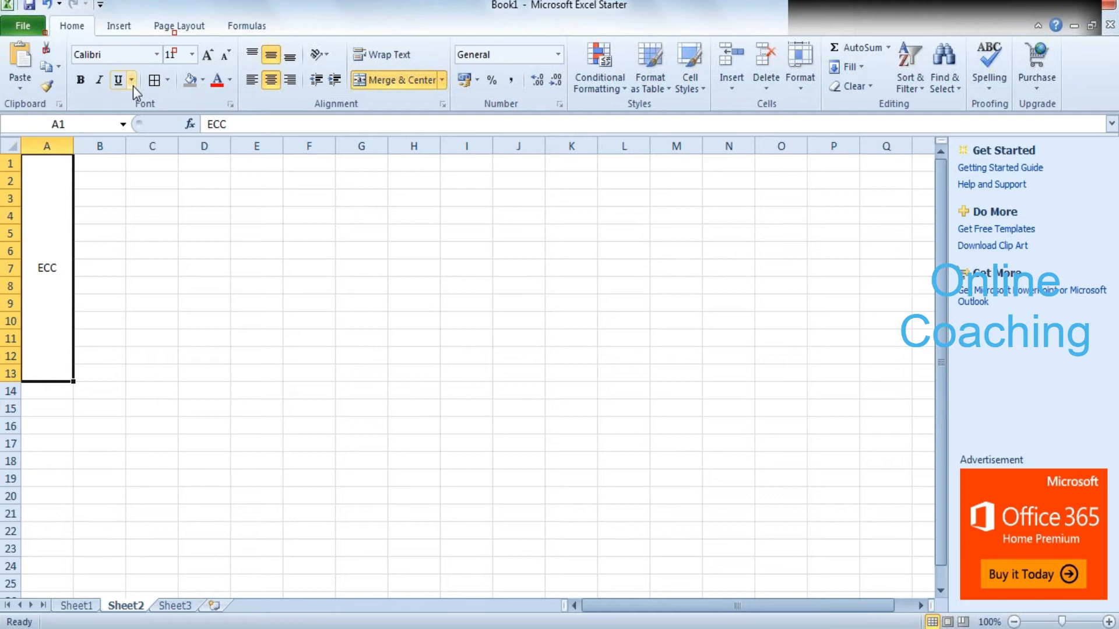
pyautogui.click(81, 80)
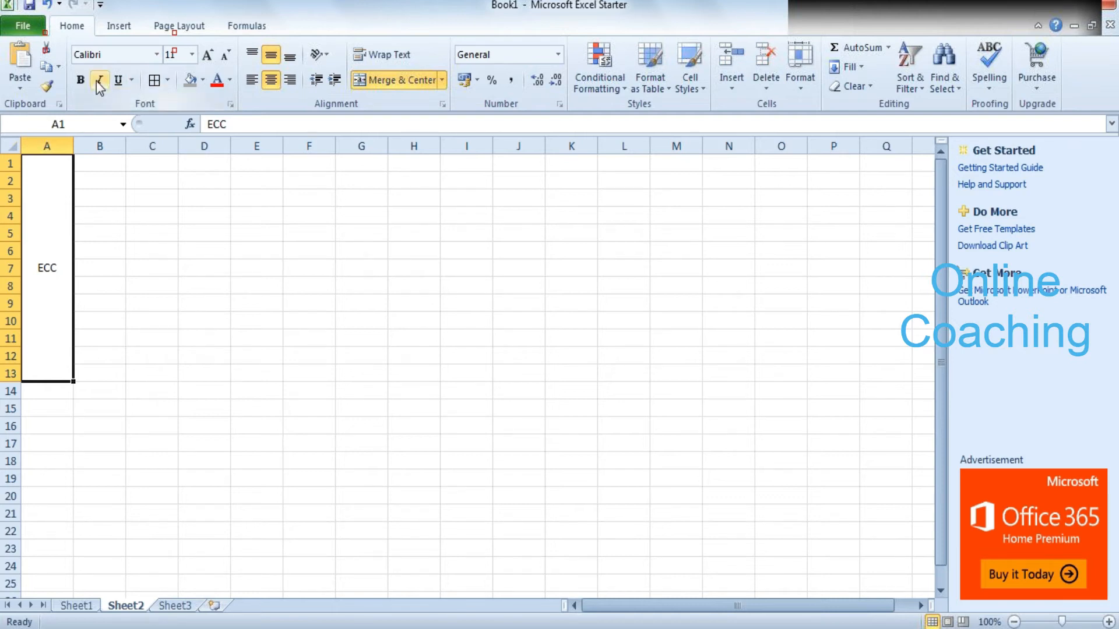
pyautogui.click(190, 80)
# - Create a matching EWM block in merged and centered cells E1:E13 using the ECC cell's copied formatting
pyautogui.moveTo(257, 169); pyautogui.dragTo(262, 382)
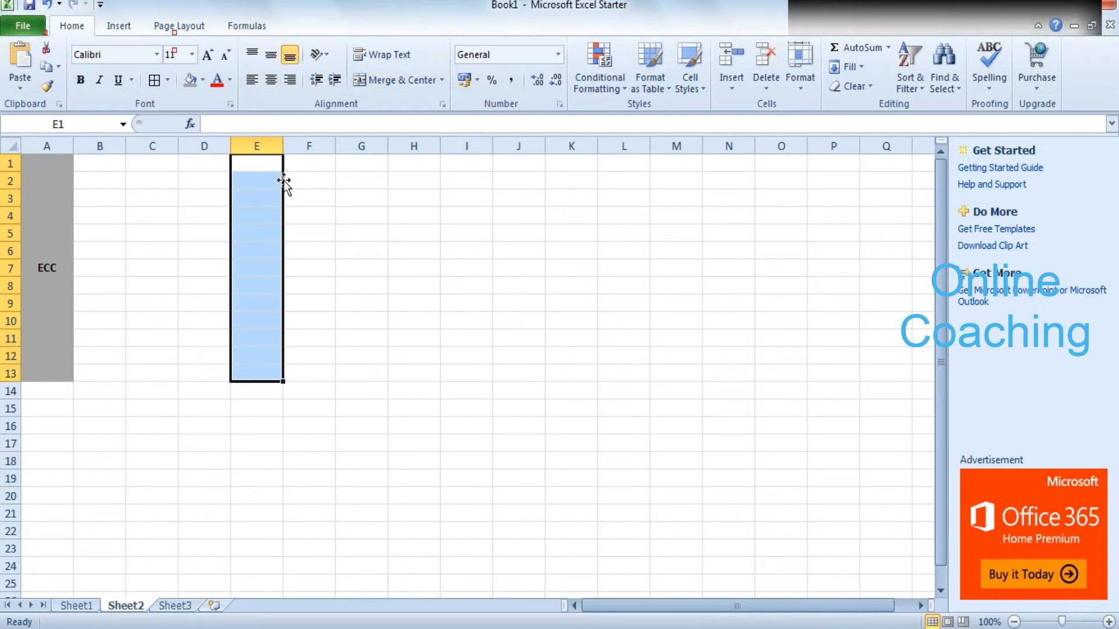
pyautogui.click(361, 79)
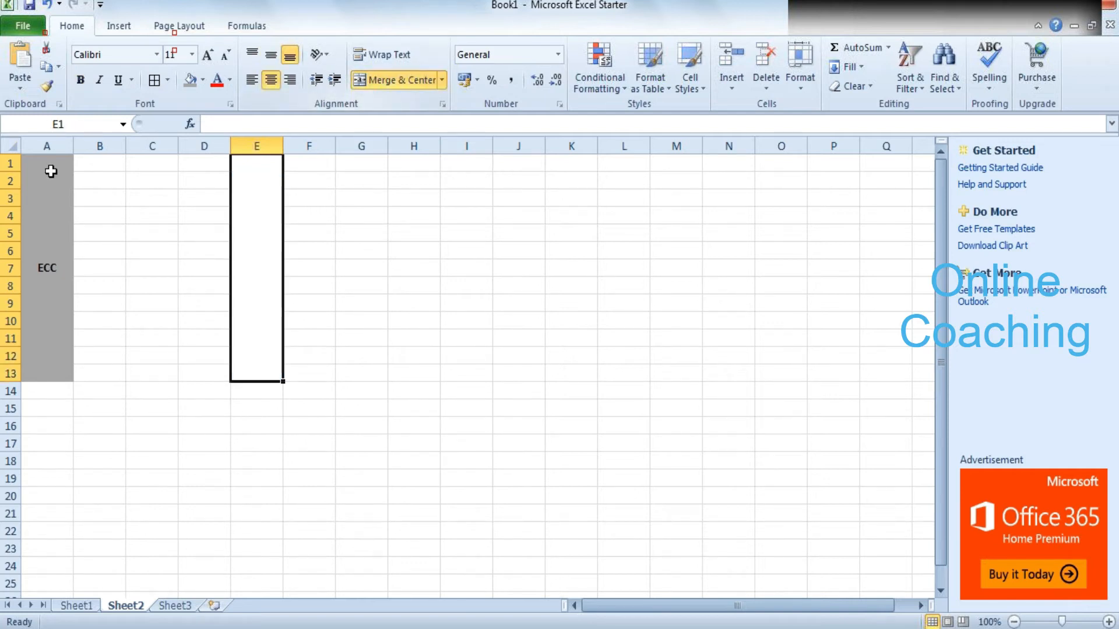
pyautogui.click(26, 174)
pyautogui.click(35, 86)
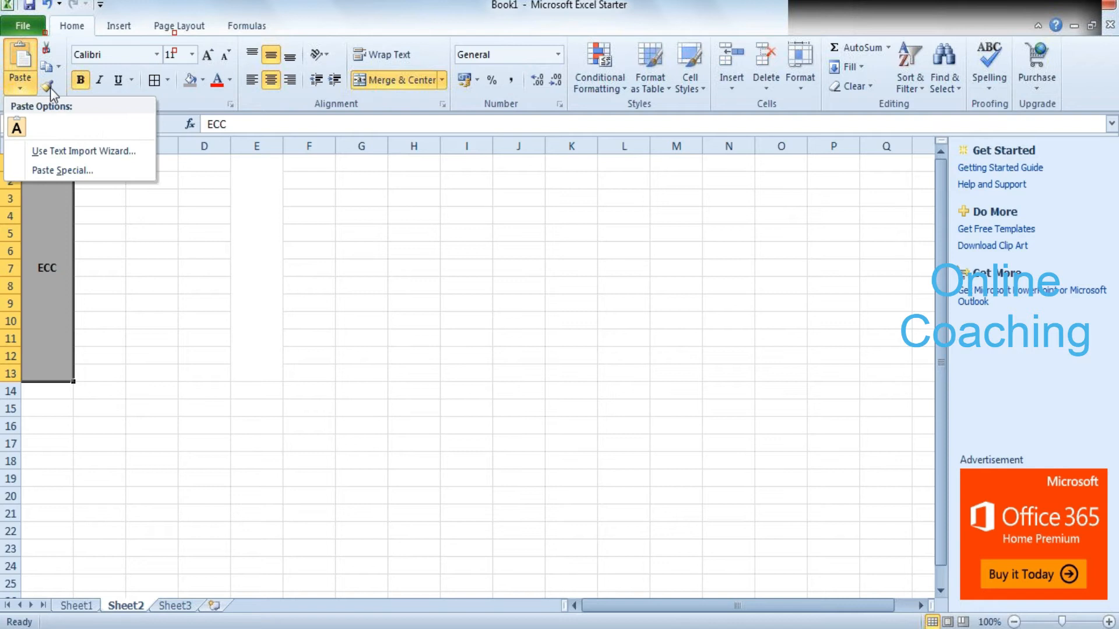
pyautogui.click(51, 88)
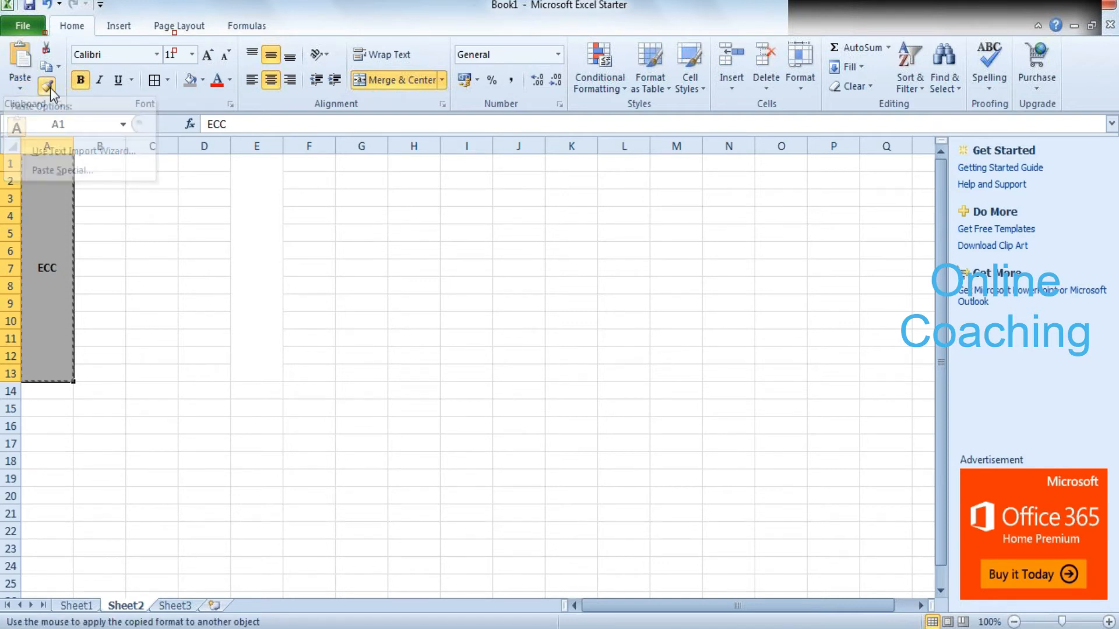
pyautogui.click(257, 163)
pyautogui.write('EWM')
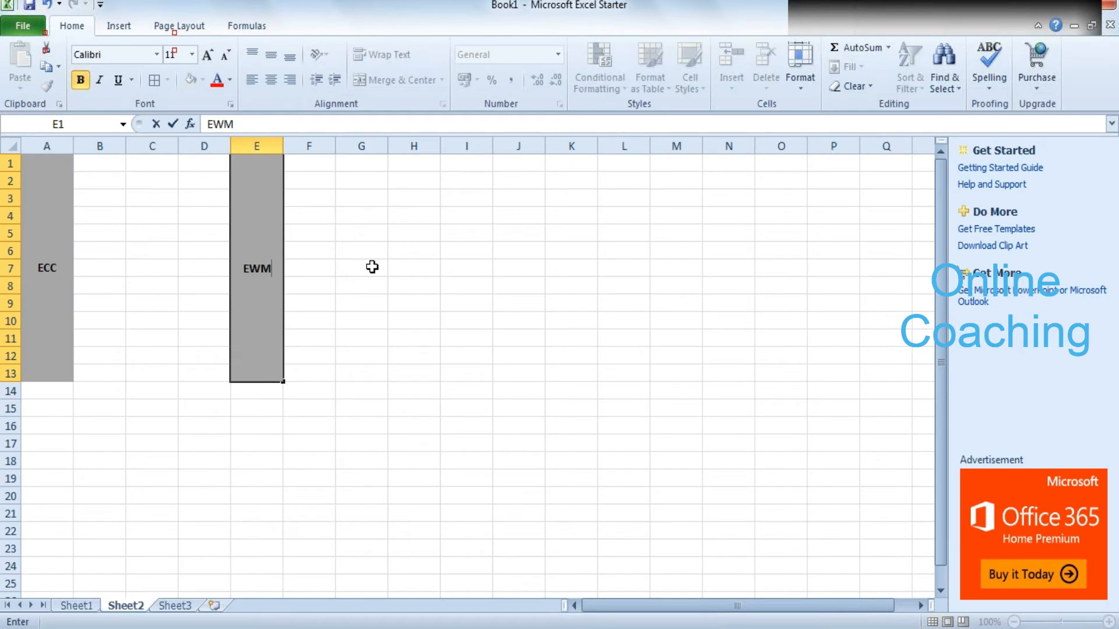
# - Enter 800 in A15 below the ECC block and 890 in E15 below the EWM block
pyautogui.click(370, 289)
pyautogui.click(275, 274)
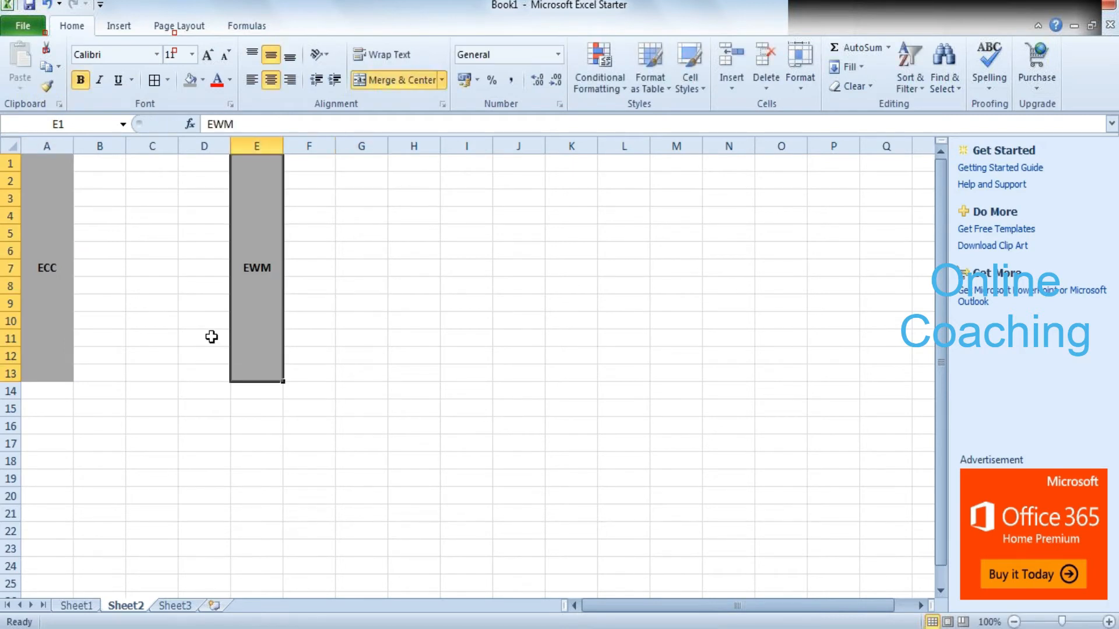
pyautogui.click(32, 406)
pyautogui.write('8')
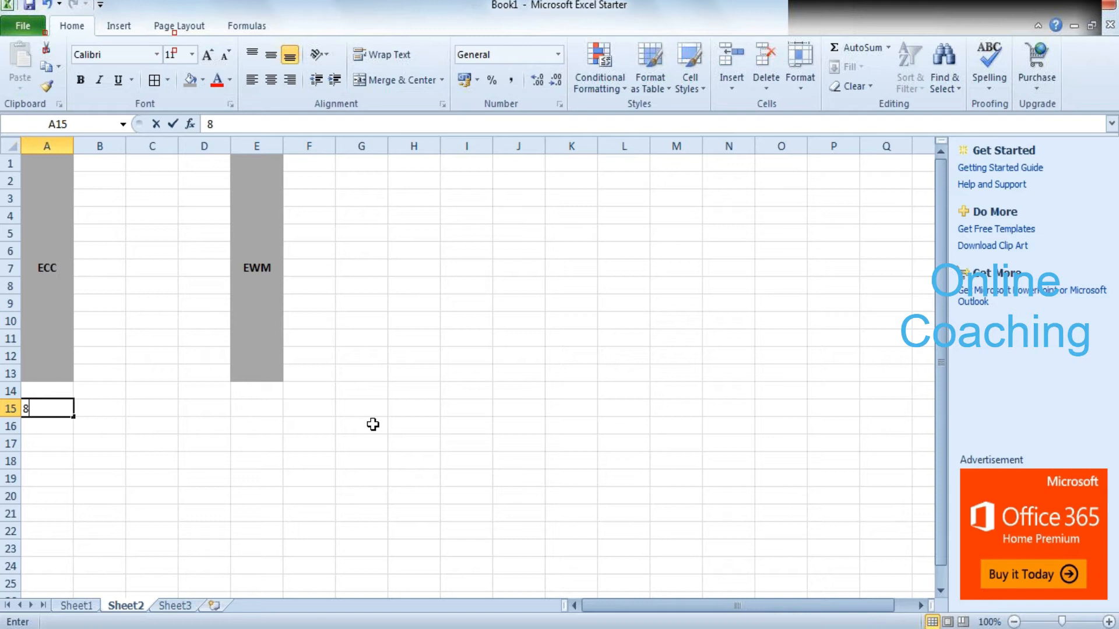
pyautogui.write('00')
pyautogui.press('Right')
pyautogui.press('Right')
pyautogui.press('Right')
pyautogui.press('Right')
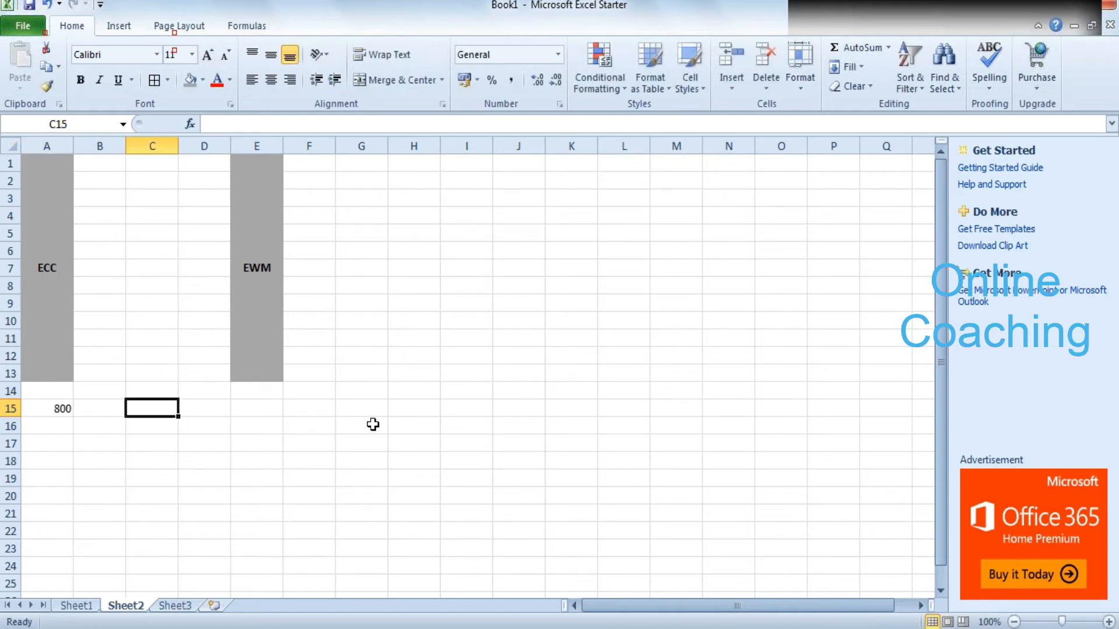
pyautogui.write('890')
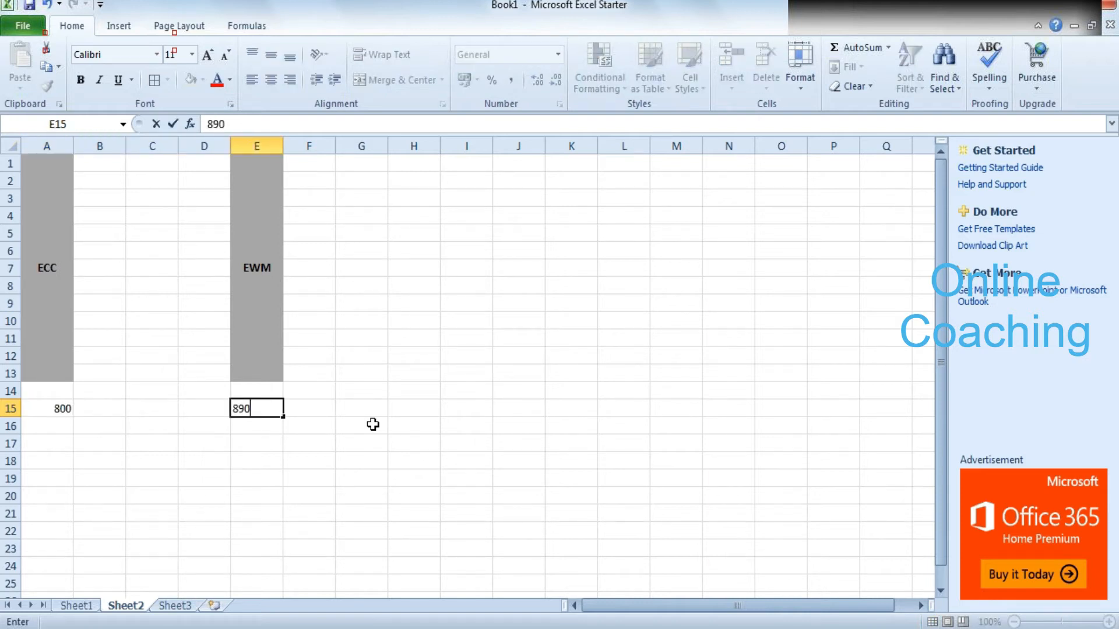
pyautogui.press('Left')
# - Label the space between the ECC and EWM blocks with MASTER in C2 and DATA in C3
pyautogui.press('Up')
pyautogui.press('Up')
pyautogui.press('Up')
pyautogui.press('Up')
pyautogui.press('Up')
pyautogui.press('Up')
pyautogui.press('Left')
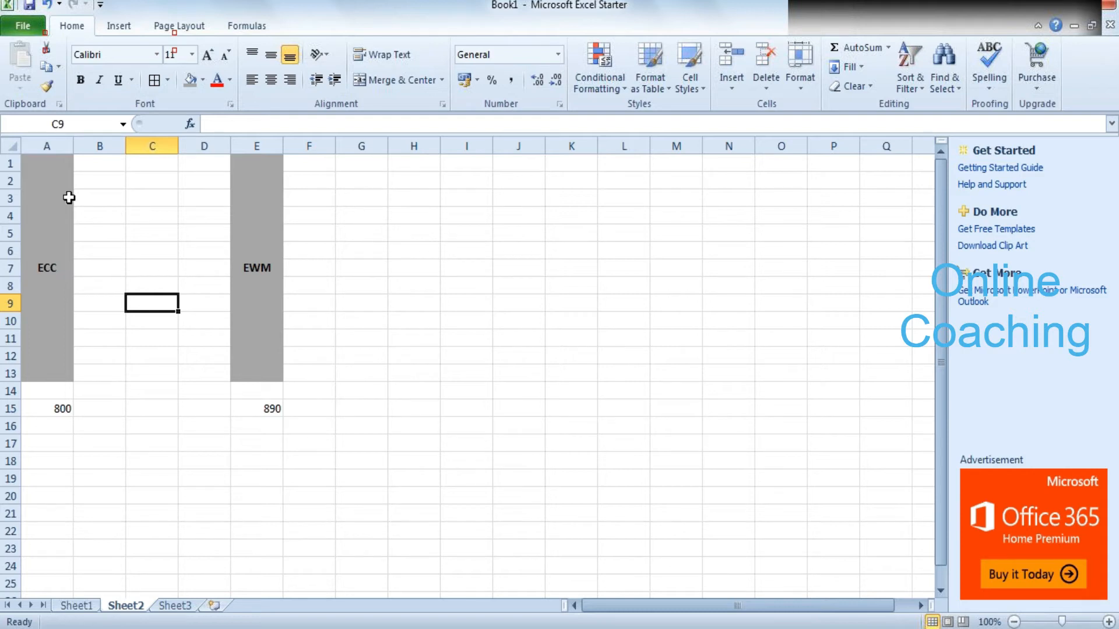
pyautogui.click(68, 198)
pyautogui.click(244, 220)
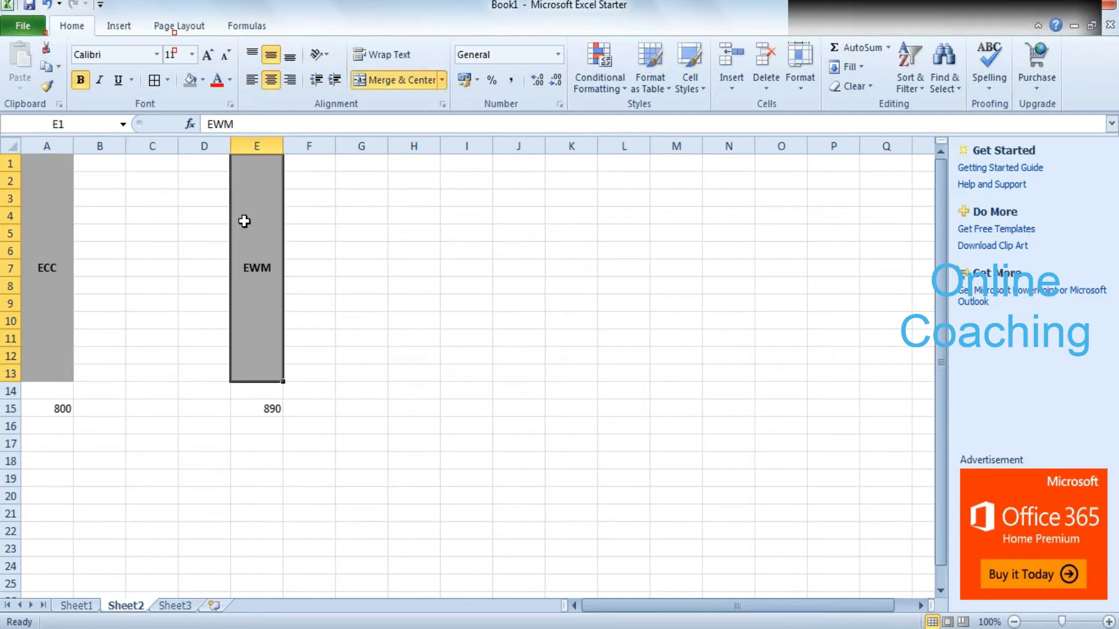
pyautogui.press('Left')
pyautogui.press('Left')
pyautogui.press('Down')
pyautogui.write('MASTER DAT')
pyautogui.press('BackSpace')
pyautogui.press('BackSpace')
pyautogui.press('BackSpace')
pyautogui.press('BackSpace')
pyautogui.press('Return')
pyautogui.write('D')
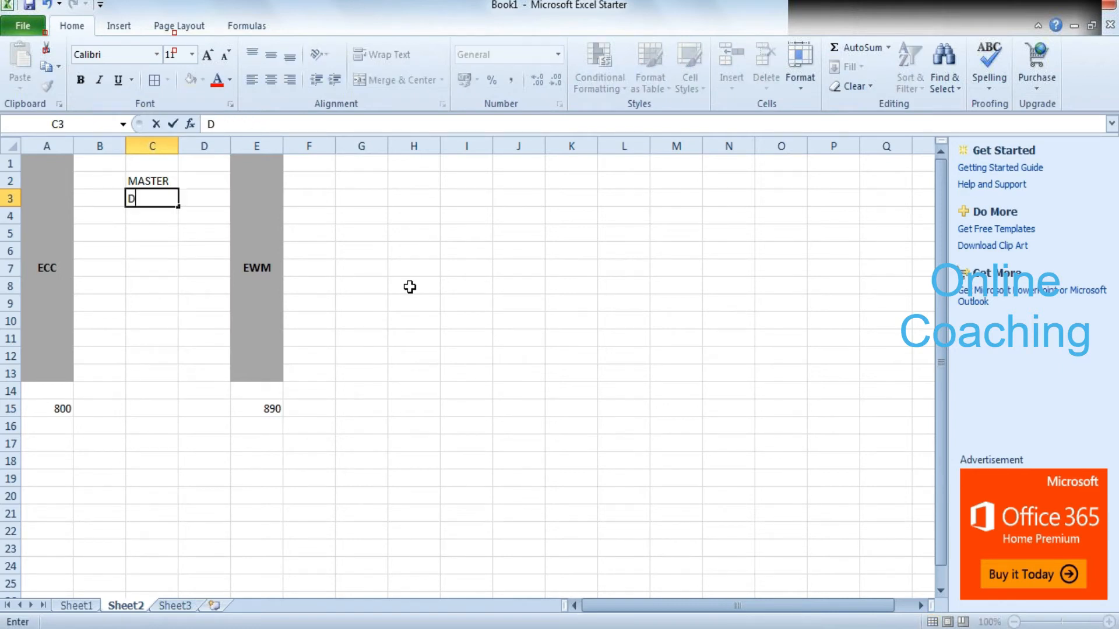
pyautogui.write('ATA')
pyautogui.press('Return')
# - Create a list headed MASTER DATA in H1 with MATERIAL MASTER, VENDOR, CUSTOMER and PLANT in H3:H6
pyautogui.click(61, 296)
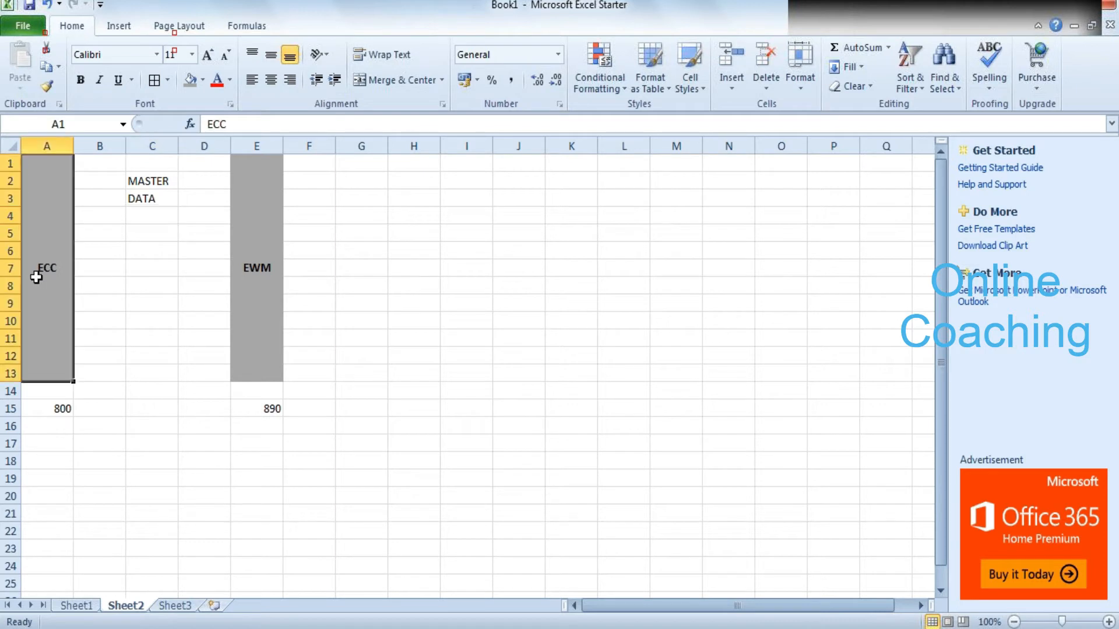
pyautogui.click(263, 281)
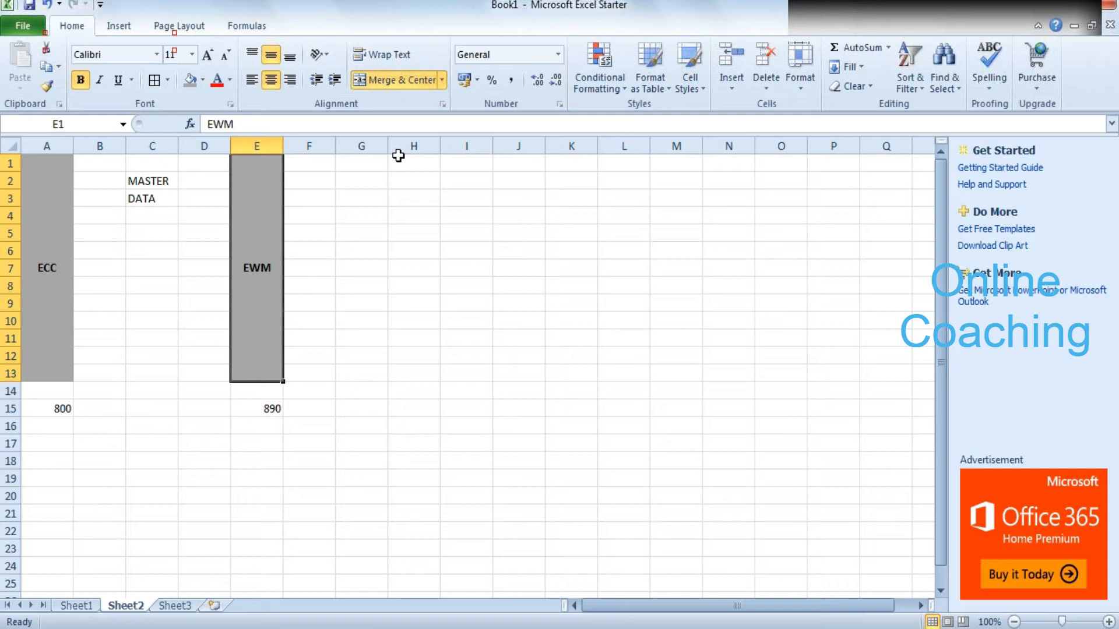
pyautogui.click(398, 158)
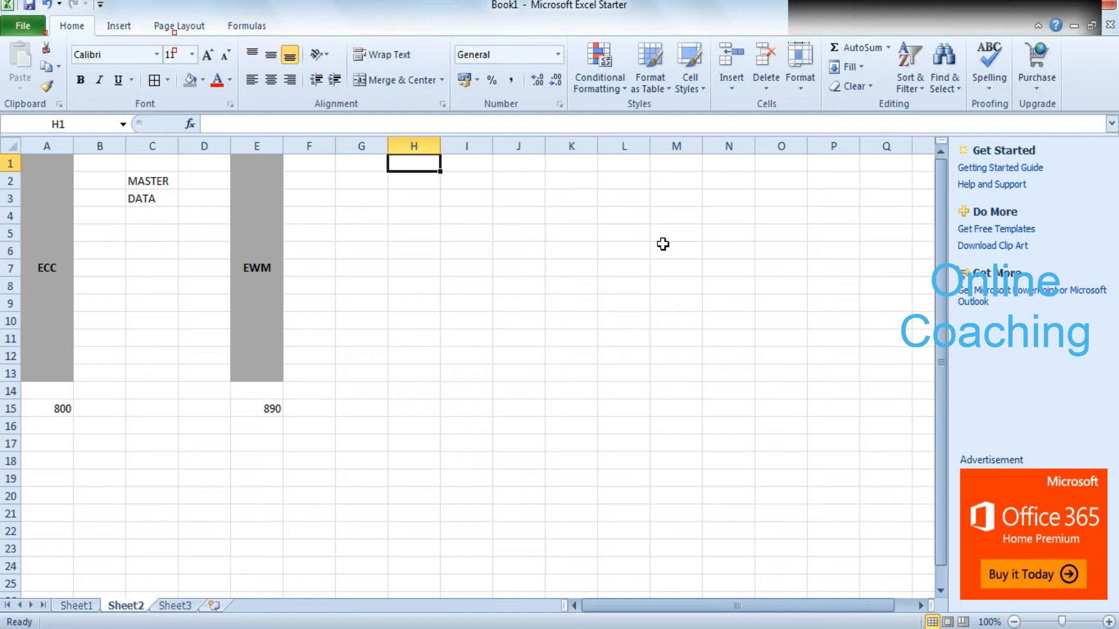
pyautogui.write('MAS')
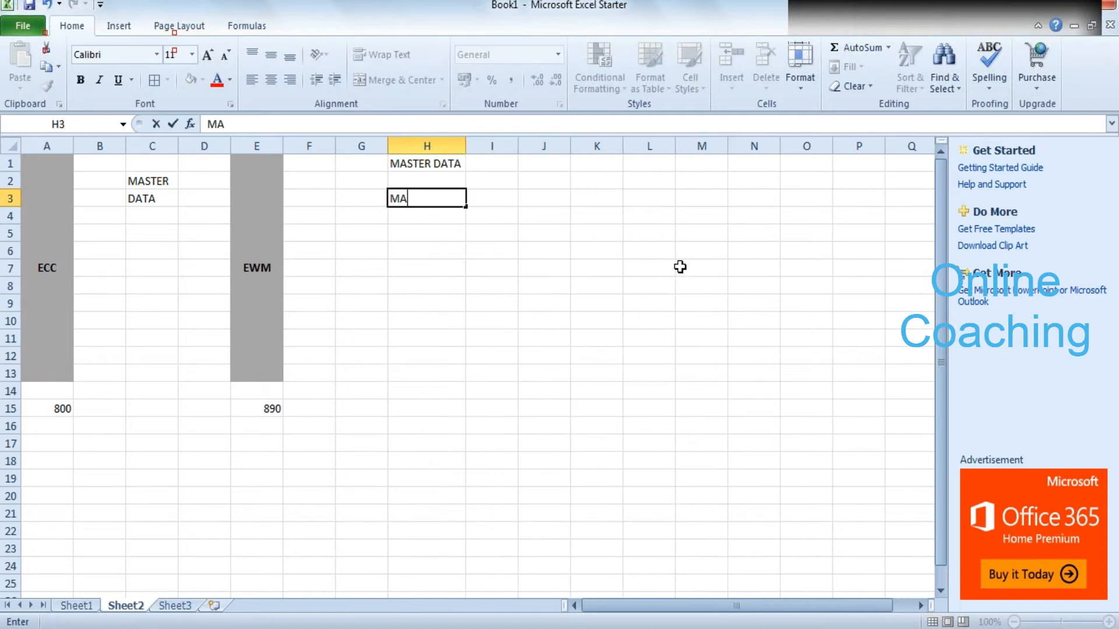
pyautogui.write('MATERIAL MASTER')
pyautogui.press('Return')
pyautogui.press('Return')
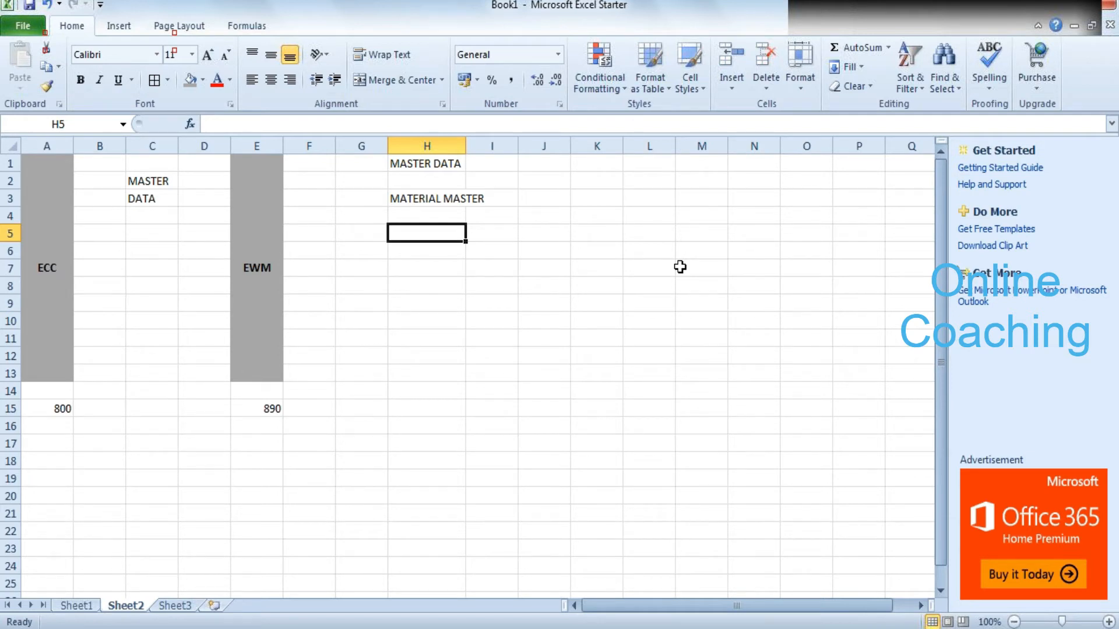
pyautogui.hotkey('alt', 'Tab')
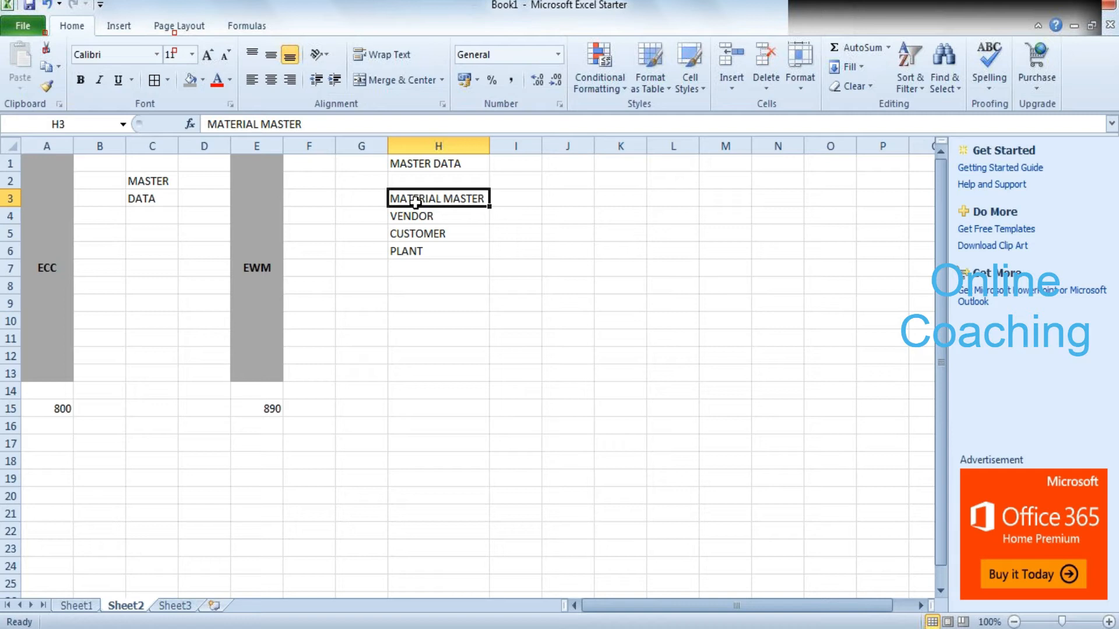
pyautogui.moveTo(415, 202); pyautogui.dragTo(432, 248)
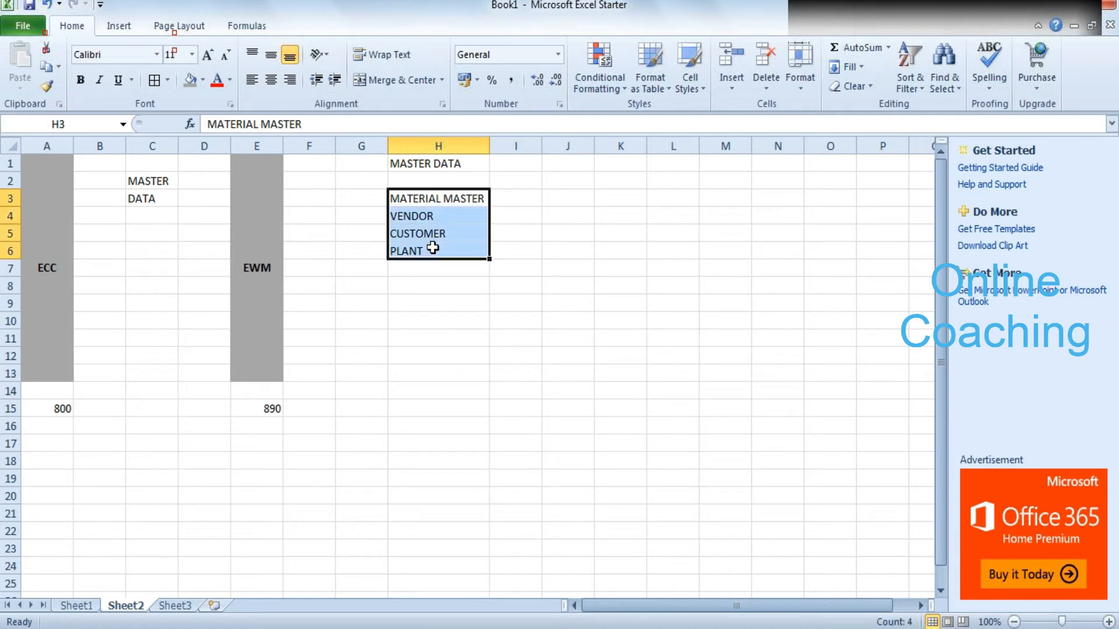
pyautogui.click(506, 267)
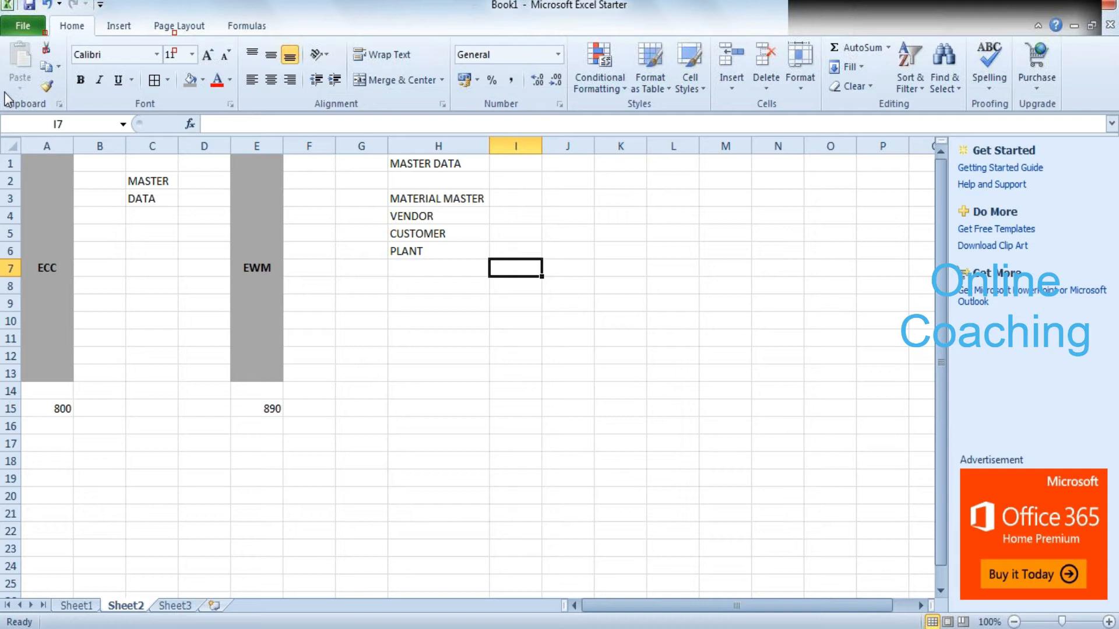
# - Enter CORE INTERFACE (CIF) in merged, yellow-filled cells B4:D4 between the ECC and EWM blocks
pyautogui.moveTo(87, 215); pyautogui.dragTo(157, 217)
pyautogui.write('CORE INTERFACE (CIF)')
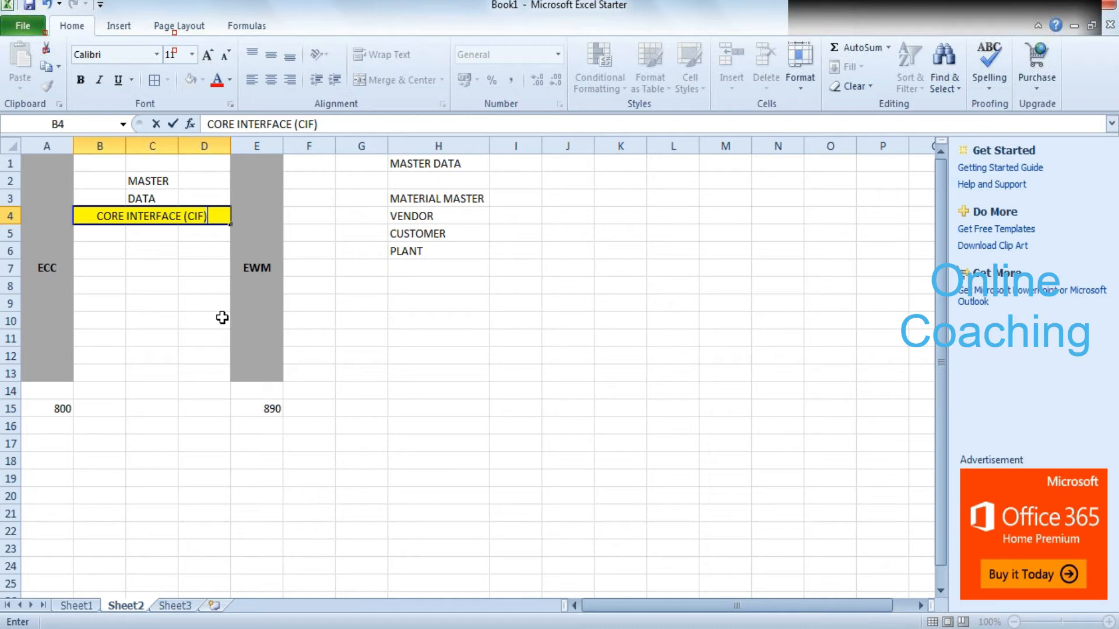
pyautogui.click(222, 318)
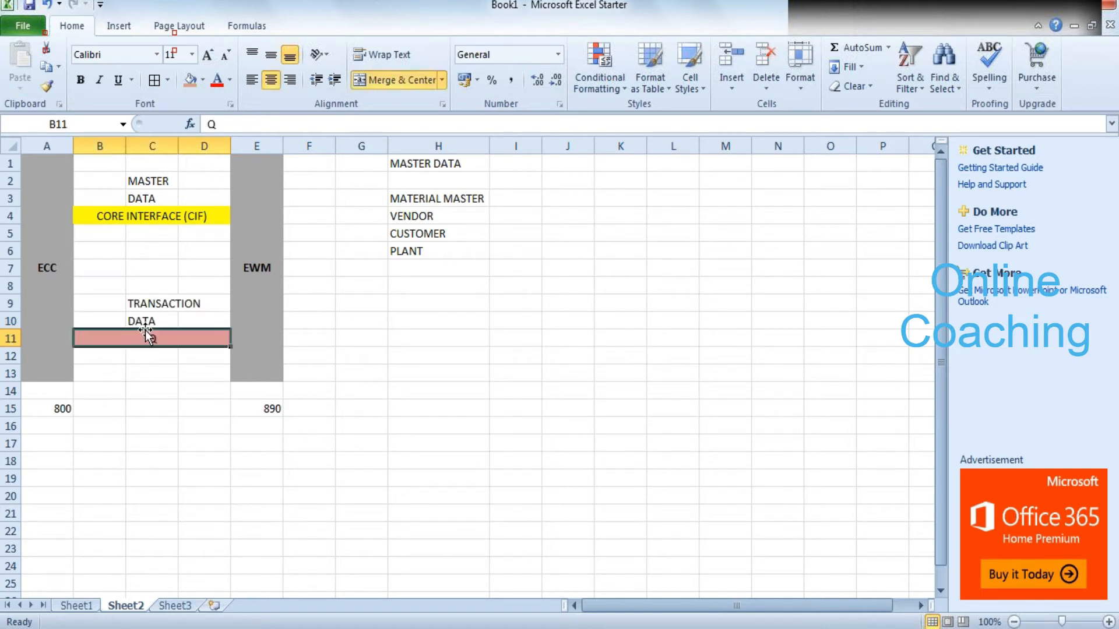
# - Add TRANSACTION and DATA in C9:C10 with QRFC in the merged, red-filled cells B11:D11 below
pyautogui.write('RFS')
pyautogui.press('BackSpace')
pyautogui.write('C')
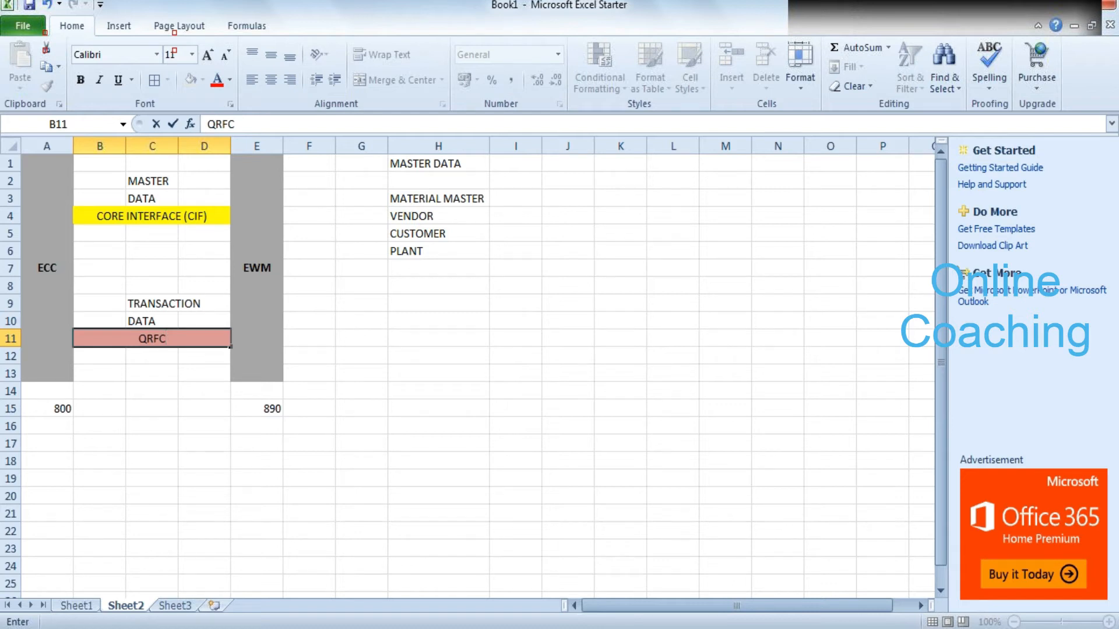
# - Switch to the SAP ECC session and open the Configuration of RFC Connections transaction
pyautogui.hotkey('alt', 'Tab')
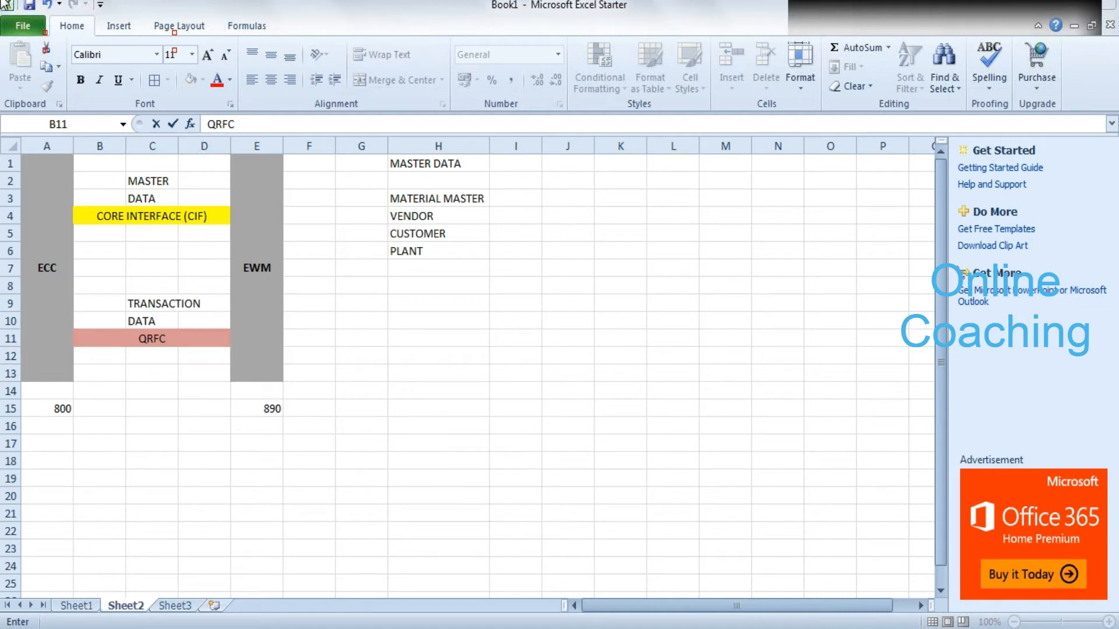
pyautogui.moveTo(428, 620)
pyautogui.click(371, 538)
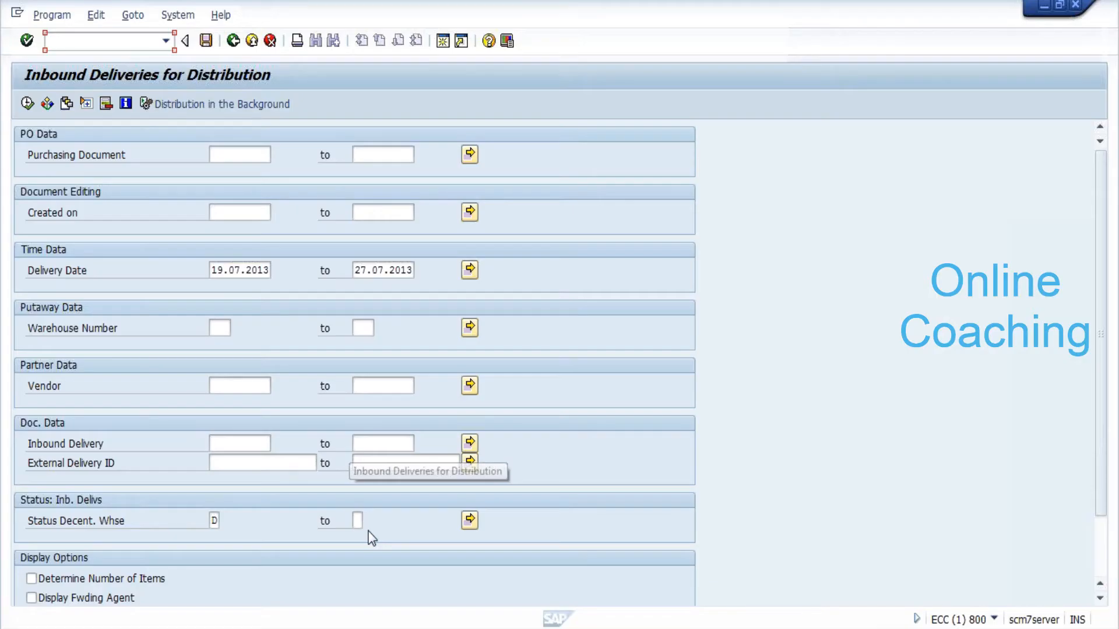
pyautogui.write('/nsmq2')
pyautogui.press('Return')
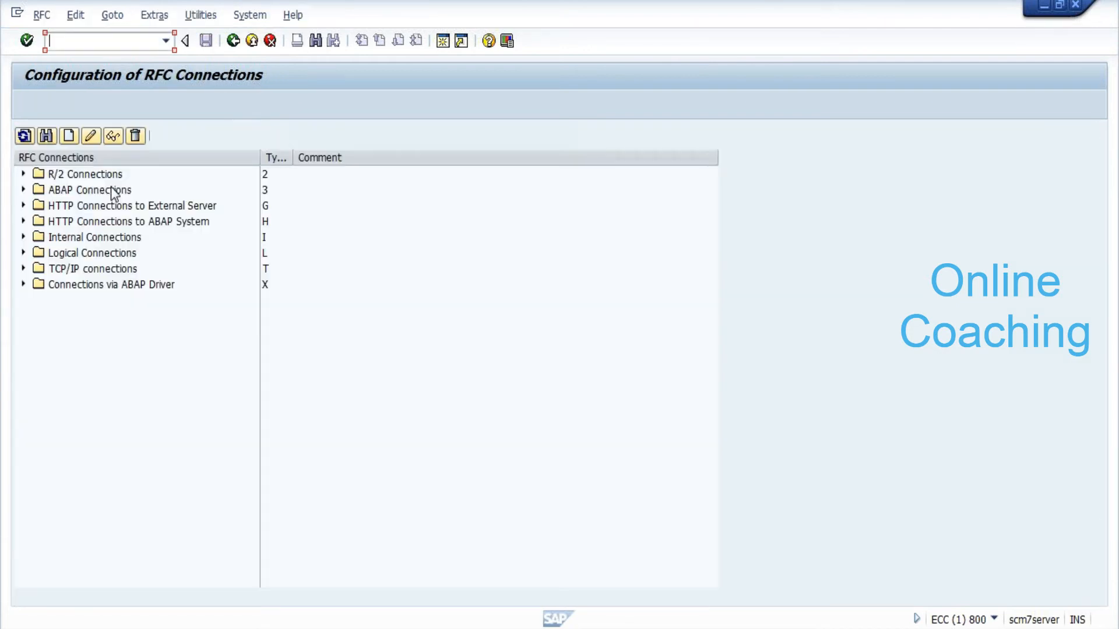
# - Expand the ABAP connections and display the RFC destination EWMCLNT890
pyautogui.click(111, 189)
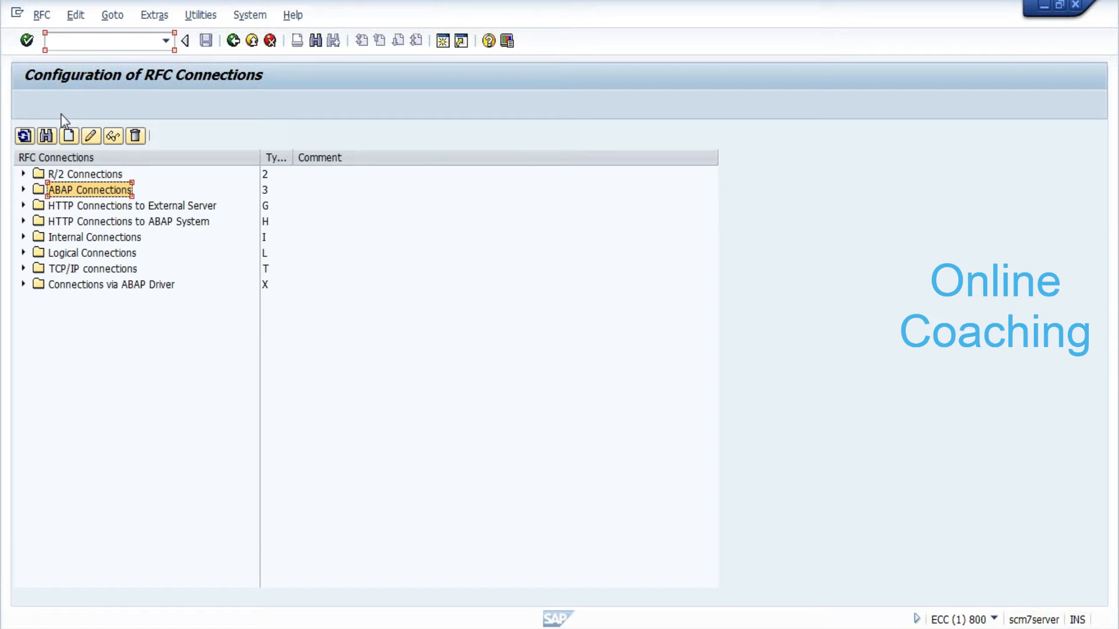
pyautogui.doubleClick(62, 190)
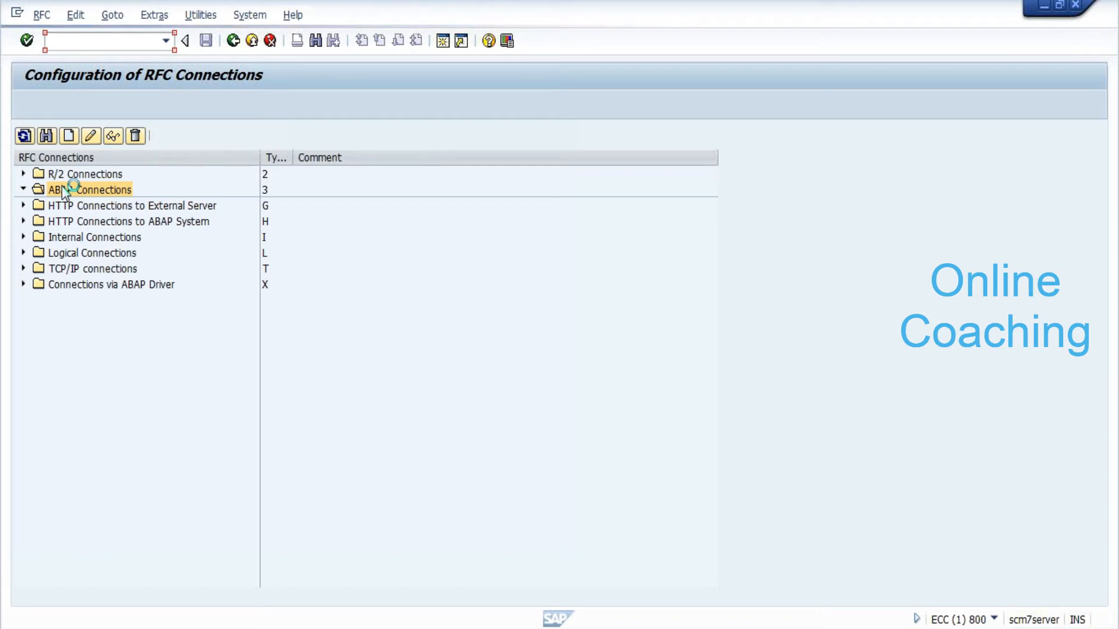
pyautogui.scroll(-8, 112, 402)
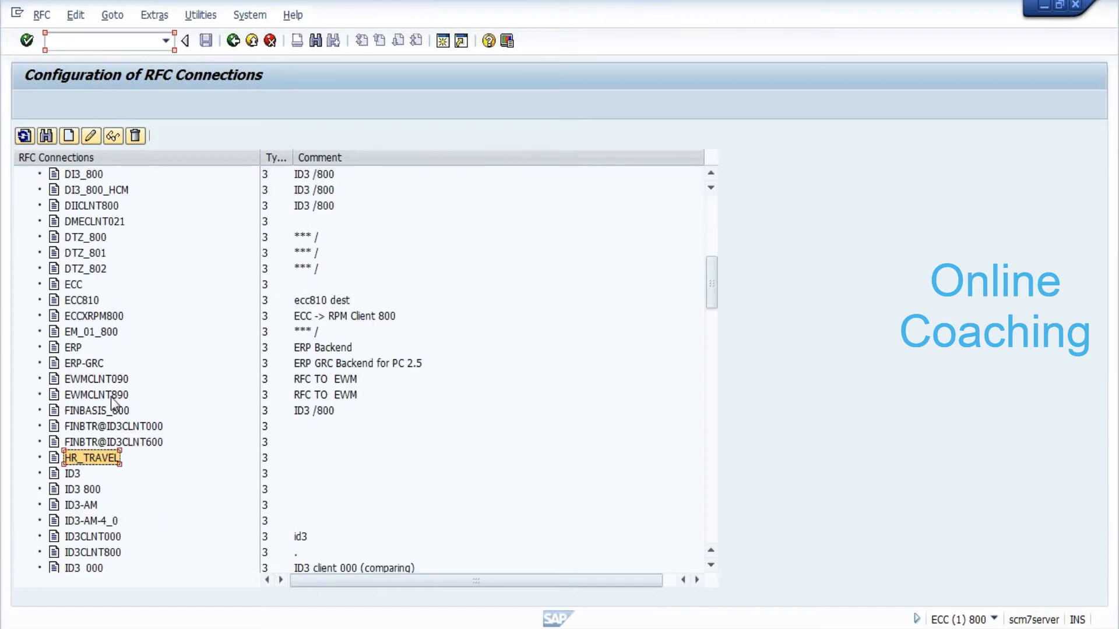
pyautogui.click(111, 397)
pyautogui.click(113, 137)
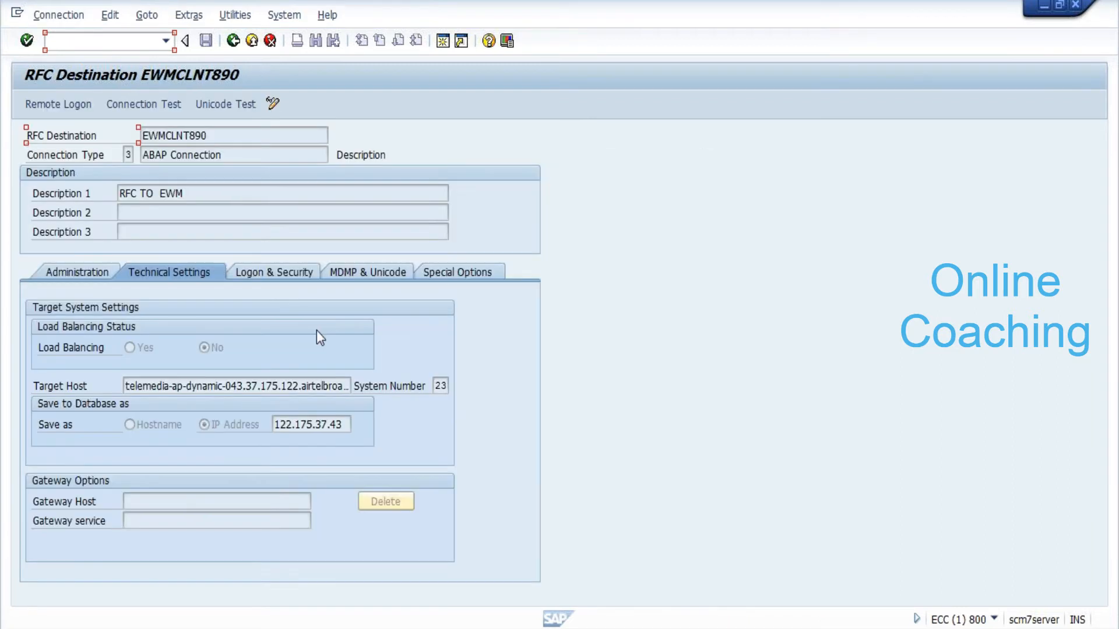
# - Review the ECC client 800 and the EWM block in the Excel diagram, and return to the SAP RFC destination
pyautogui.click(478, 627)
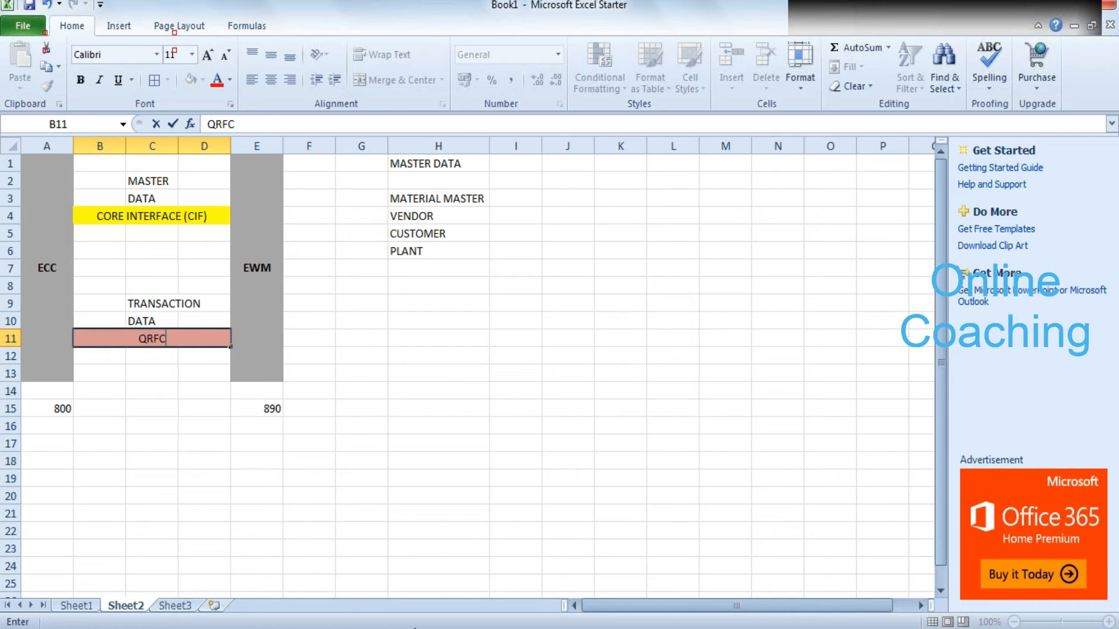
pyautogui.doubleClick(47, 409)
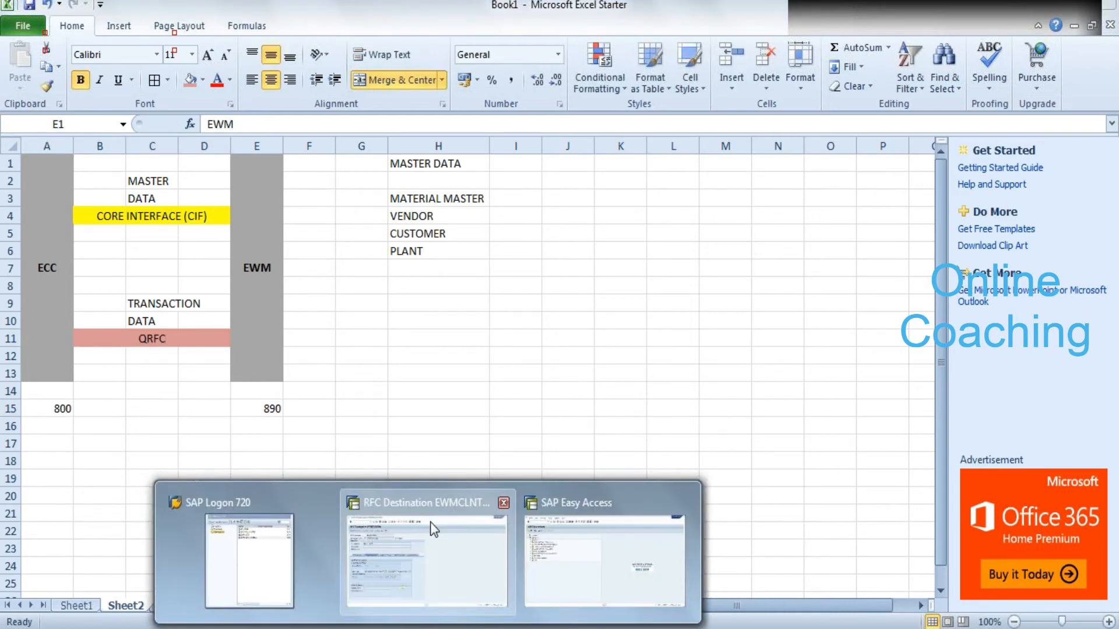
pyautogui.click(434, 528)
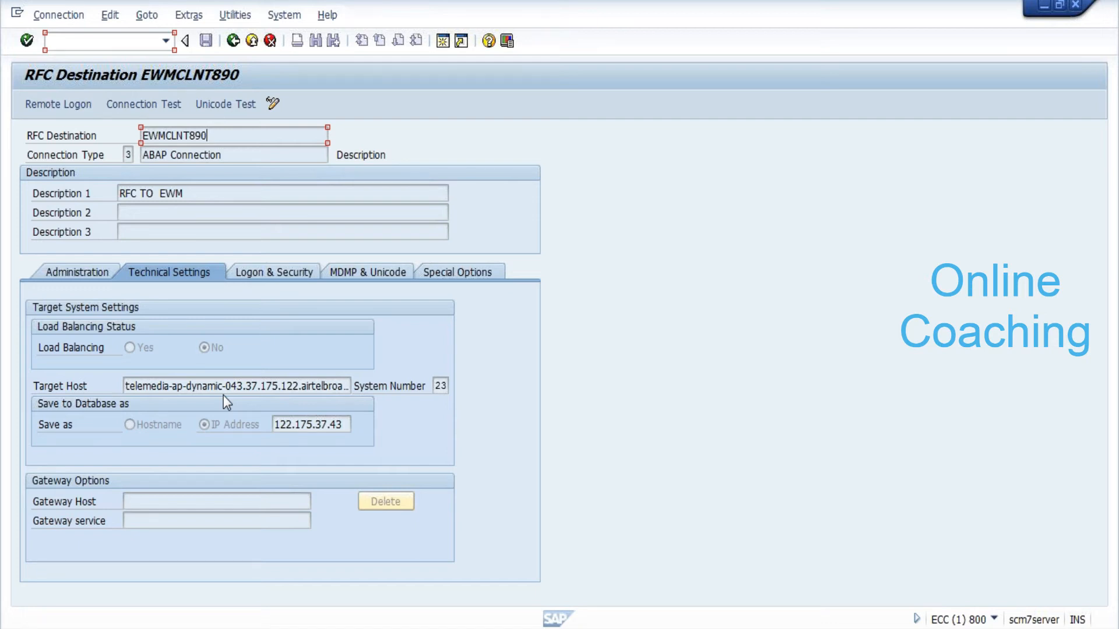
# - Run the connection test for RFC destination EWMCLNT890 and return to the destination details
pyautogui.click(102, 275)
pyautogui.click(181, 273)
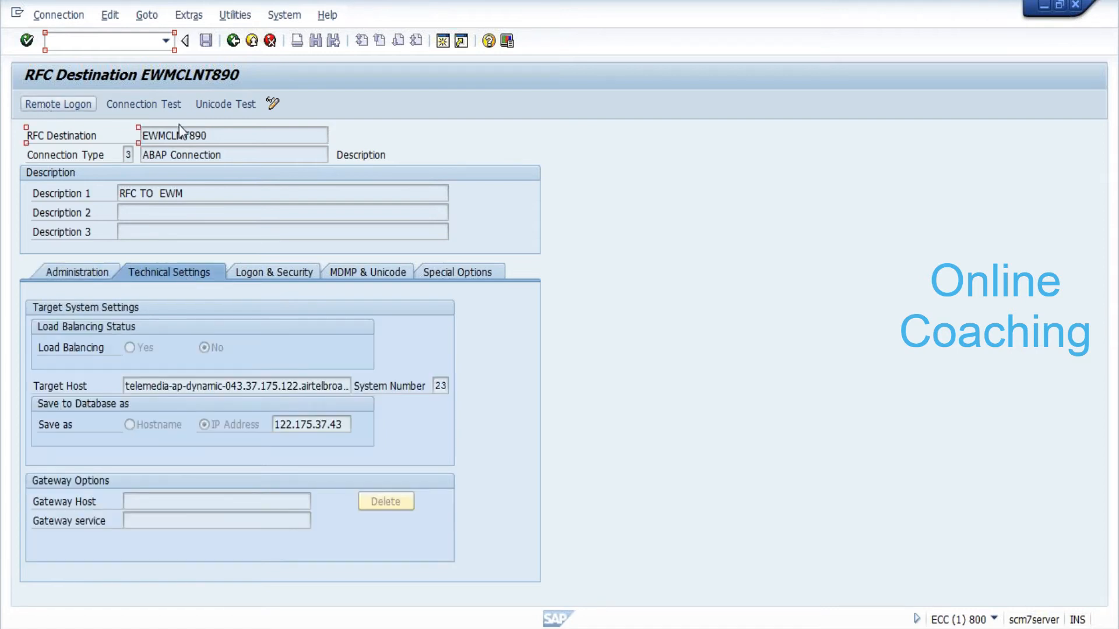
pyautogui.click(173, 106)
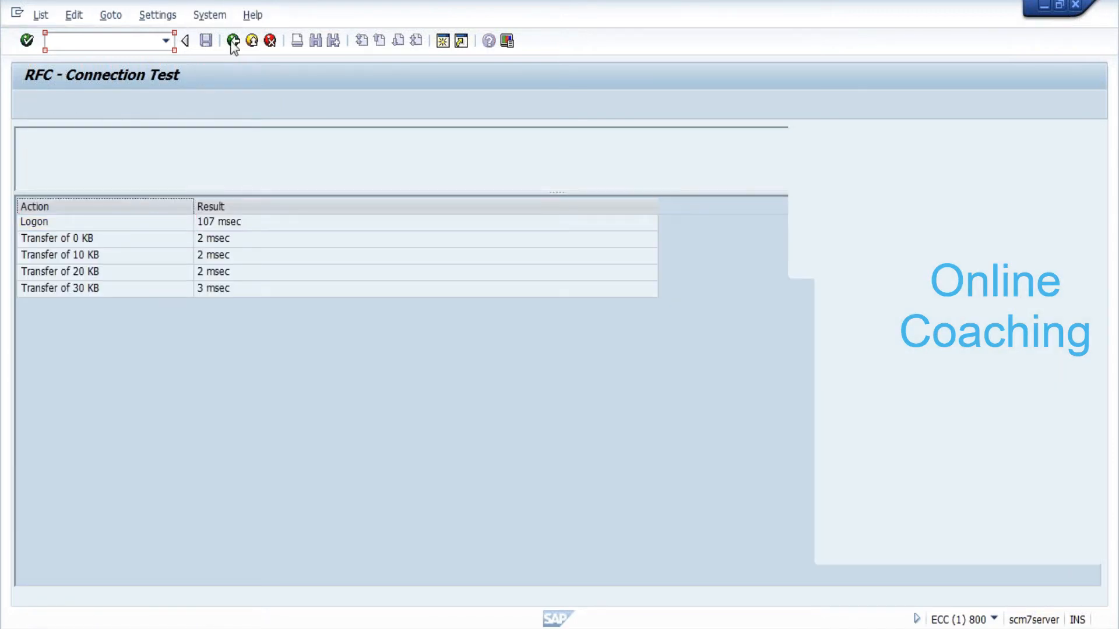
pyautogui.click(233, 40)
# - Log on remotely to the EWM system through the RFC destination and close the opened session
pyautogui.click(58, 107)
pyautogui.click(149, 197)
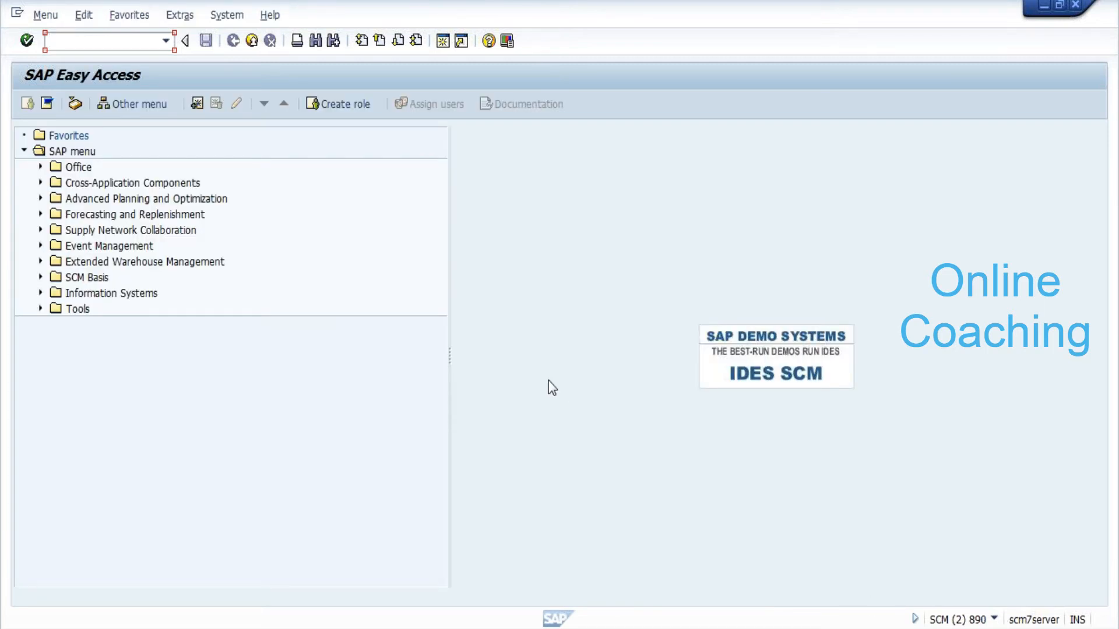
pyautogui.click(1075, 6)
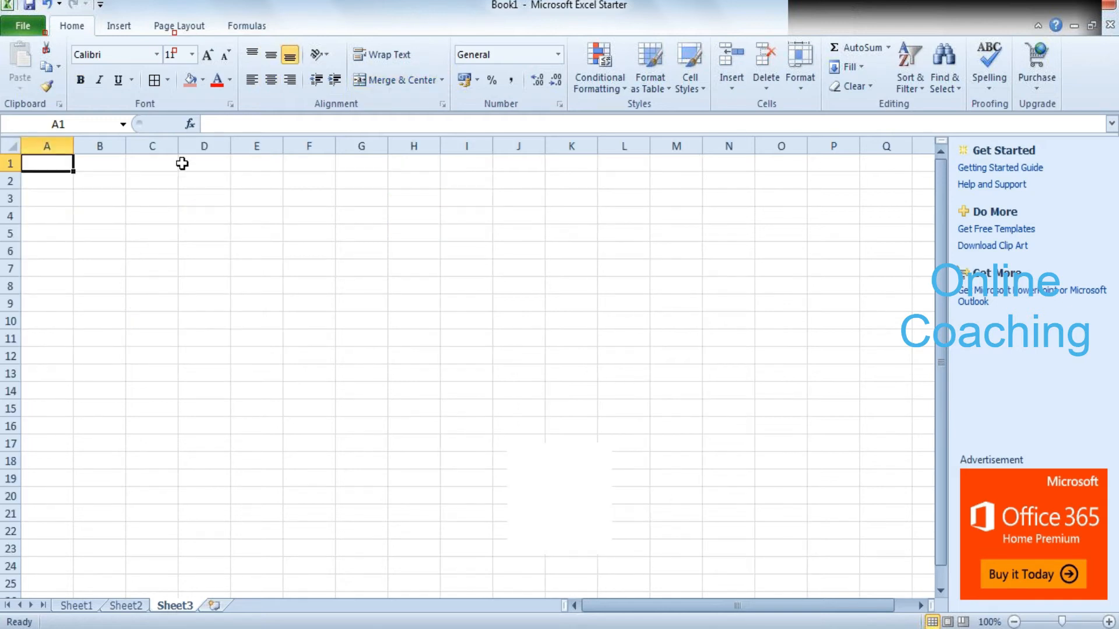
# - Place the heading ECC in cell C1 of Sheet3, in bold with a light red fill
pyautogui.write('e')
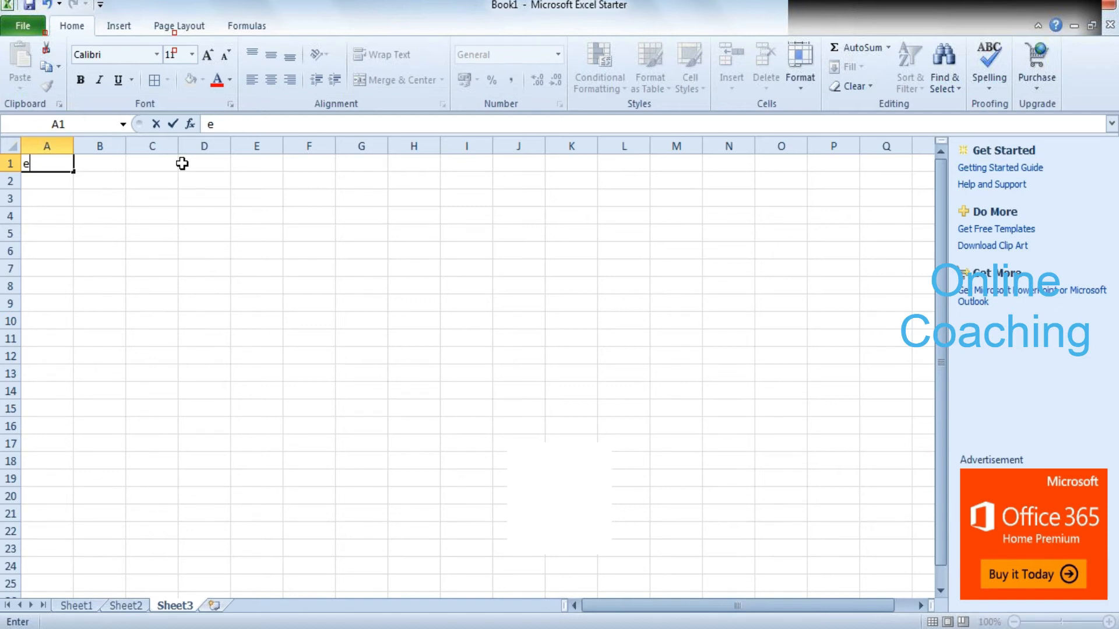
pyautogui.write('c')
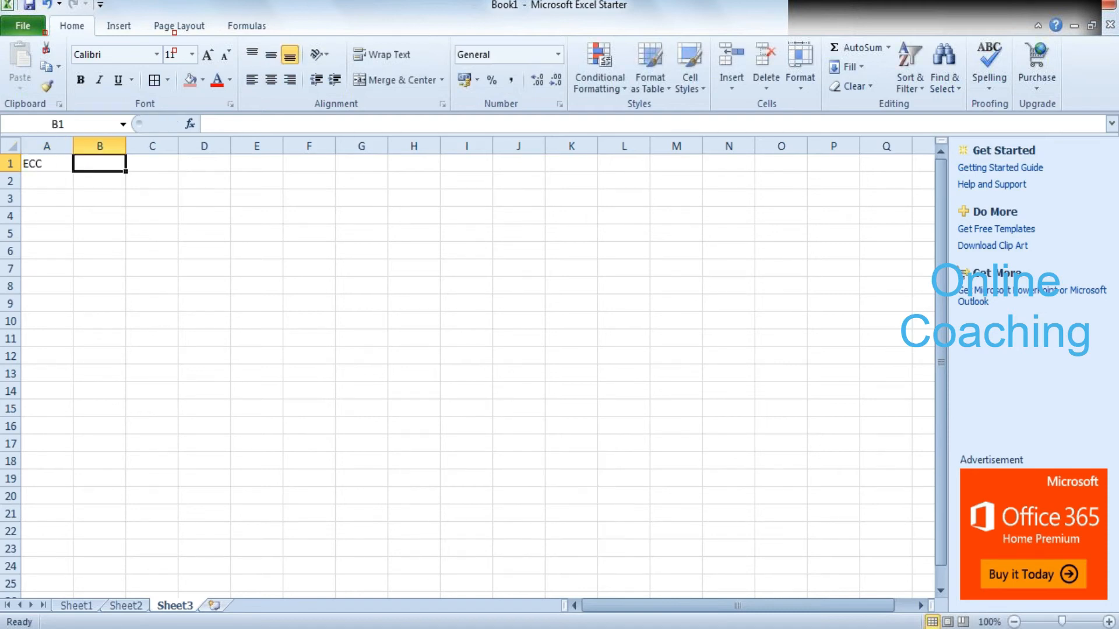
pyautogui.press('Left')
pyautogui.hotkey('ctrl', 'c')
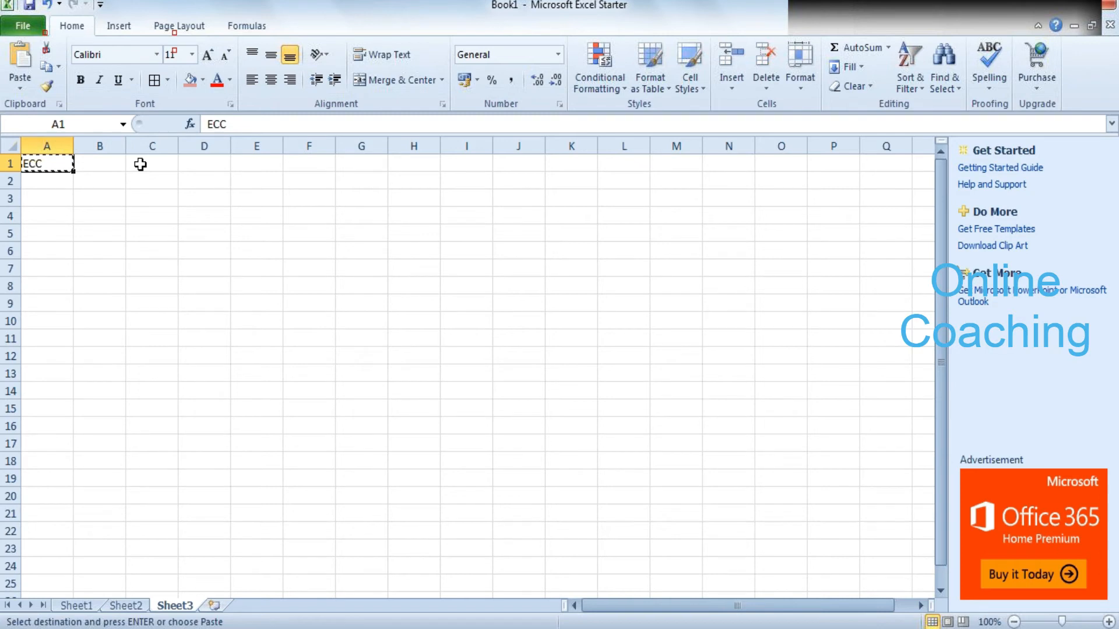
pyautogui.click(140, 164)
pyautogui.hotkey('ctrl', 'v')
pyautogui.click(79, 80)
pyautogui.click(197, 83)
pyautogui.click(164, 234)
# - List the ECC structure under the heading: CO-C0DE in C3, PLANT in C5 and SLOC in C7
pyautogui.click(159, 200)
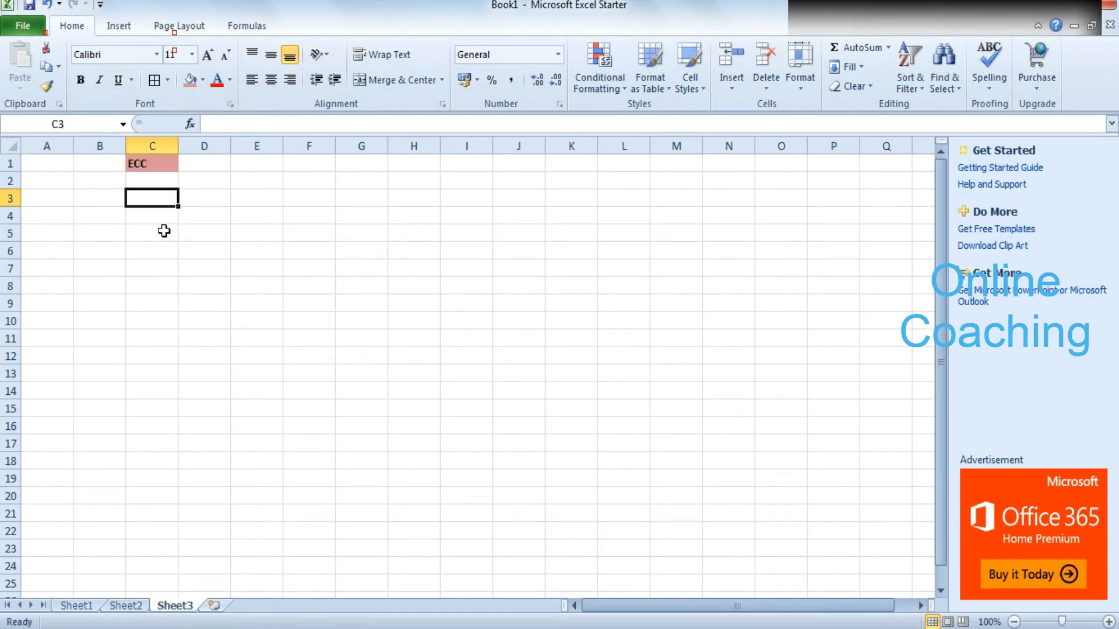
pyautogui.write('C')
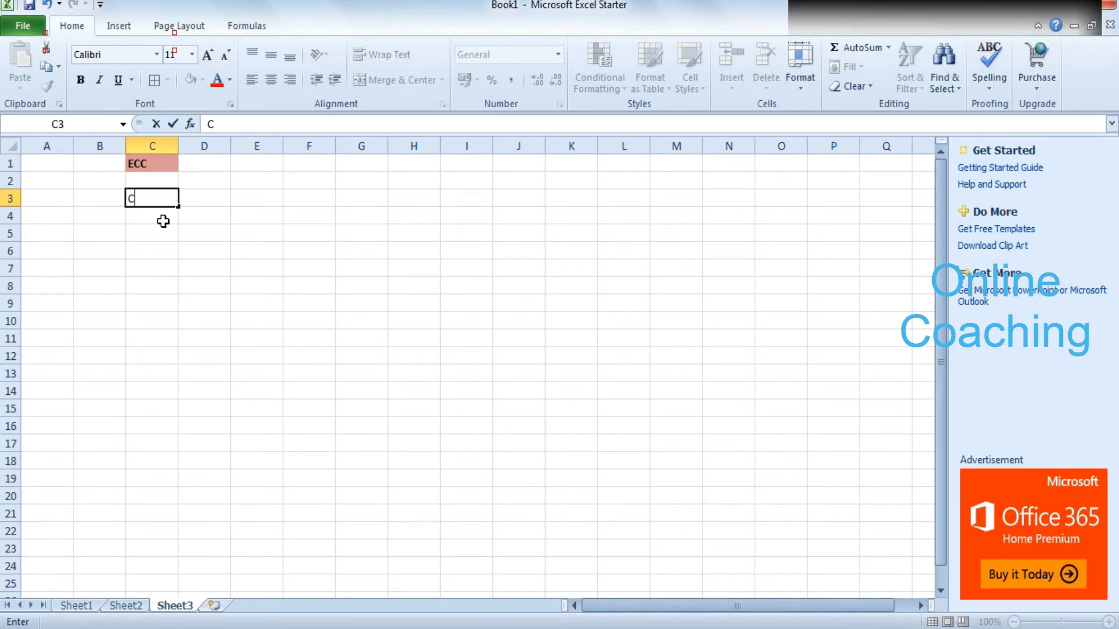
pyautogui.write('O-D')
pyautogui.press('BackSpace')
pyautogui.write('C0DE')
pyautogui.press('Return')
pyautogui.press('Return')
pyautogui.write('PLANT')
pyautogui.press('Return')
pyautogui.press('Return')
pyautogui.write('SLO')
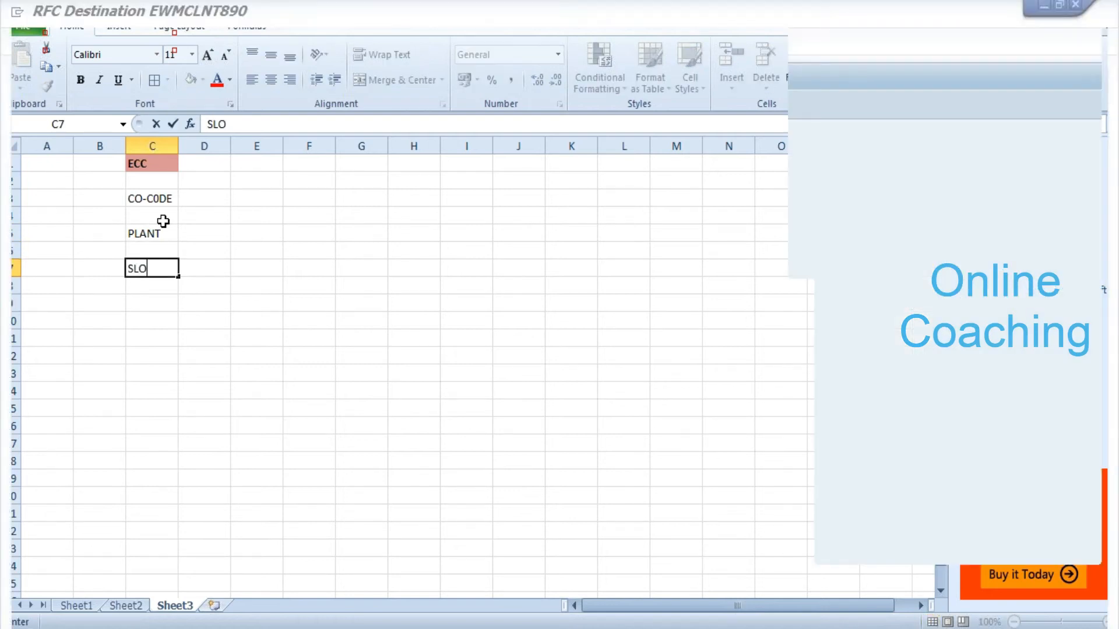
pyautogui.write('C')
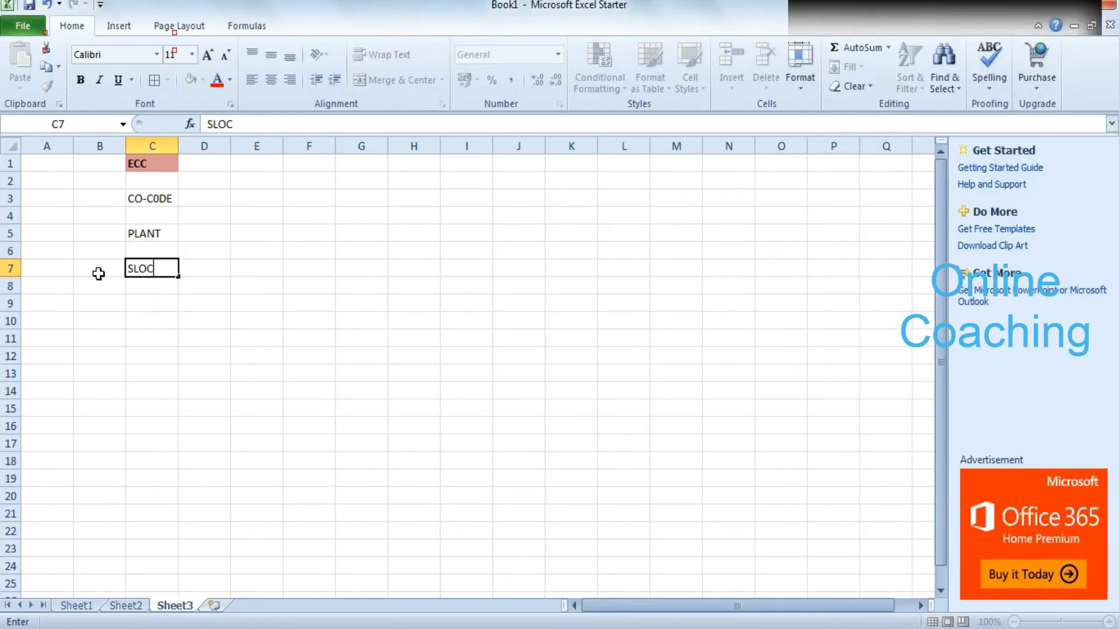
# - Add SLOC on both sides of the existing one so that B7 to D7 all contain SLOC
pyautogui.click(97, 271)
pyautogui.write('SLO')
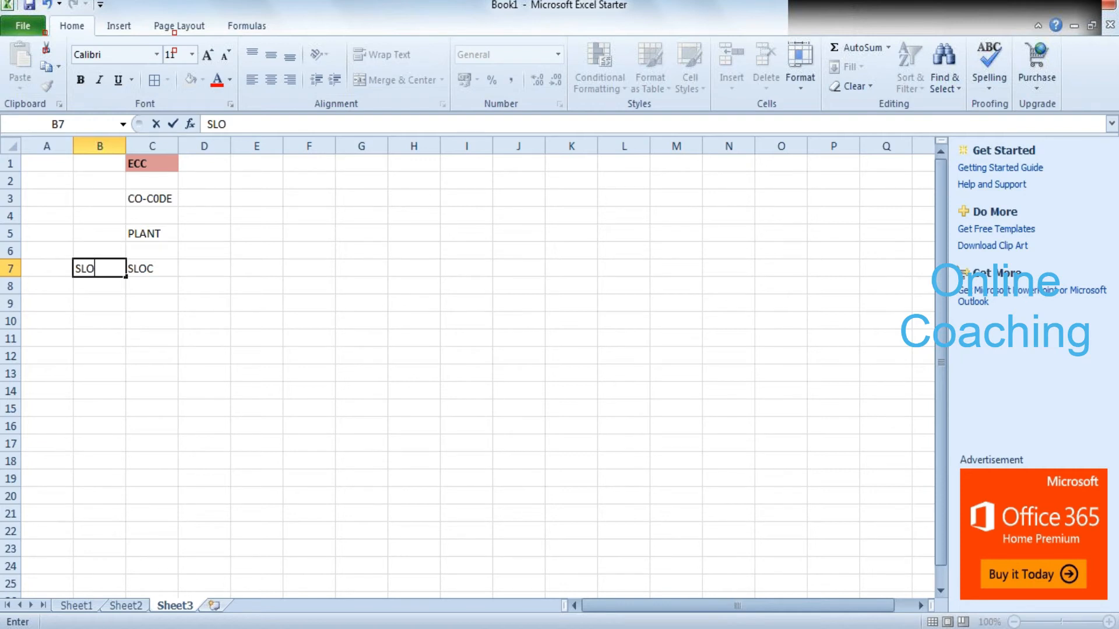
pyautogui.write('C')
pyautogui.press('Tab')
pyautogui.moveTo(98, 273); pyautogui.dragTo(215, 265)
pyautogui.hotkey('ctrl', 'r')
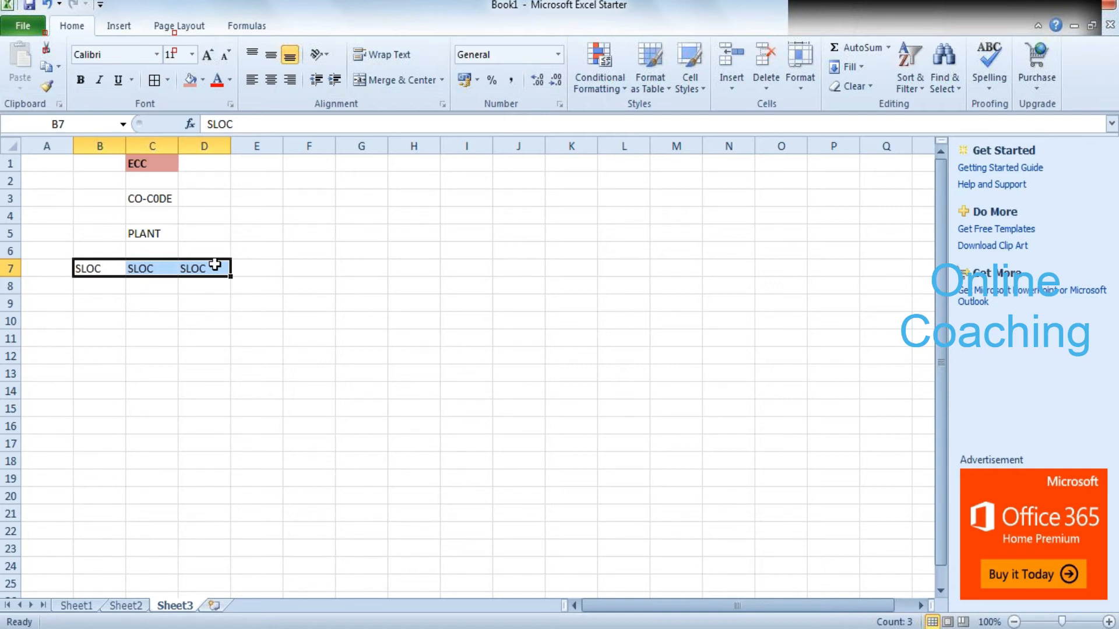
# - Enter the warehouse number E10 in cell C9, two rows below the middle SLOC
pyautogui.press('Down')
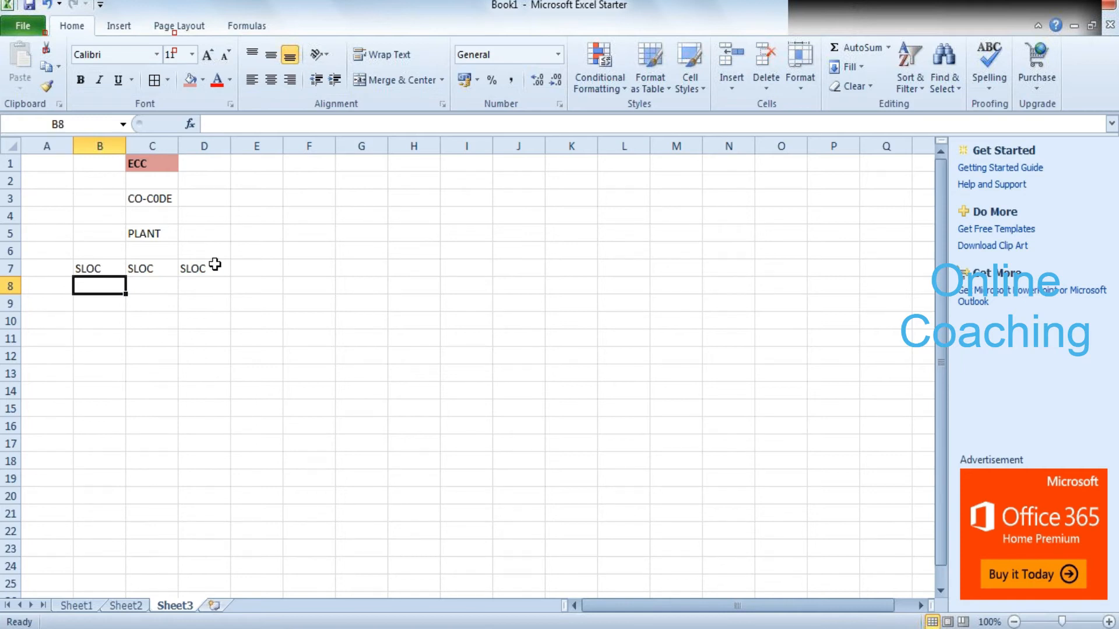
pyautogui.press('Down')
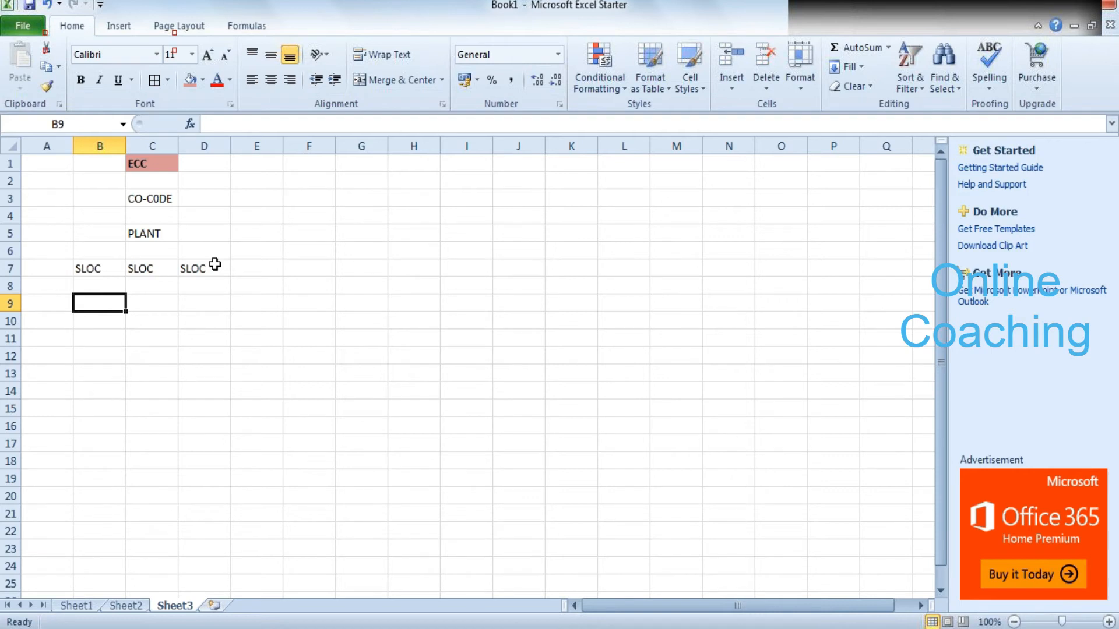
pyautogui.press('Right')
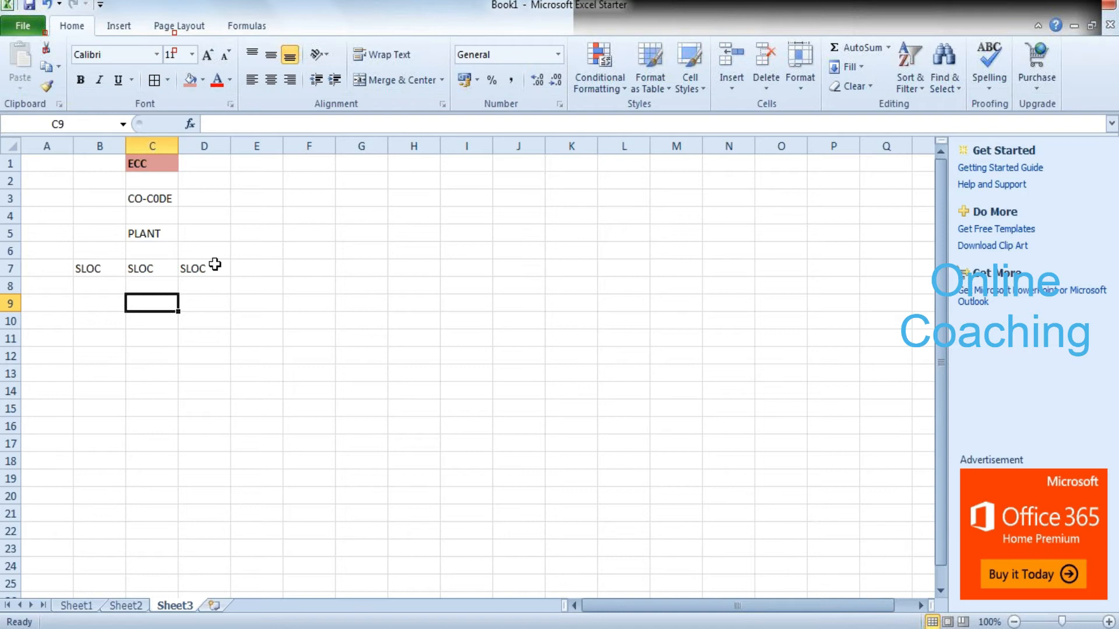
pyautogui.write('E10')
pyautogui.press('Return')
pyautogui.press('Up')
pyautogui.press('Left')
pyautogui.press('Right')
pyautogui.press('Up')
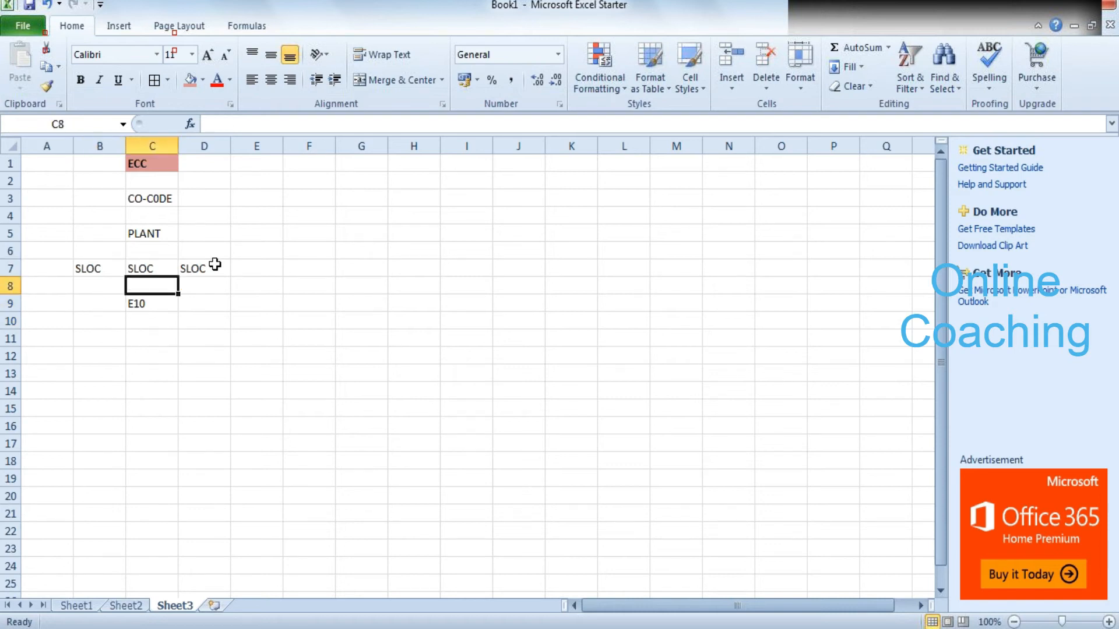
pyautogui.press('Down')
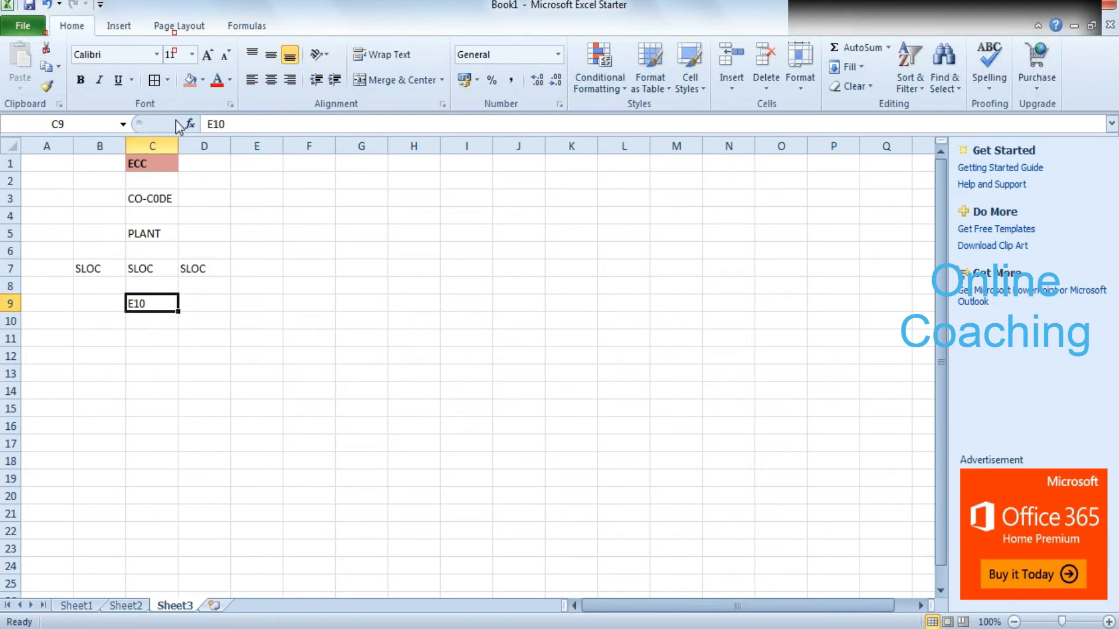
# - Fill the E10 cell, the three SLOC cells and the PLANT cell with standard green
pyautogui.click(202, 81)
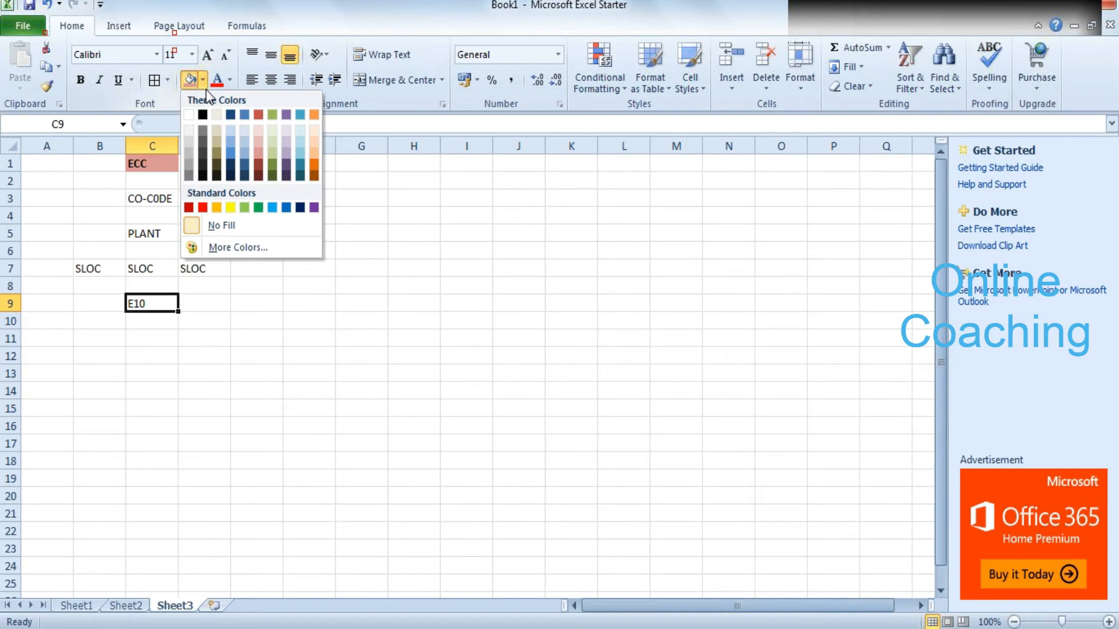
pyautogui.click(257, 208)
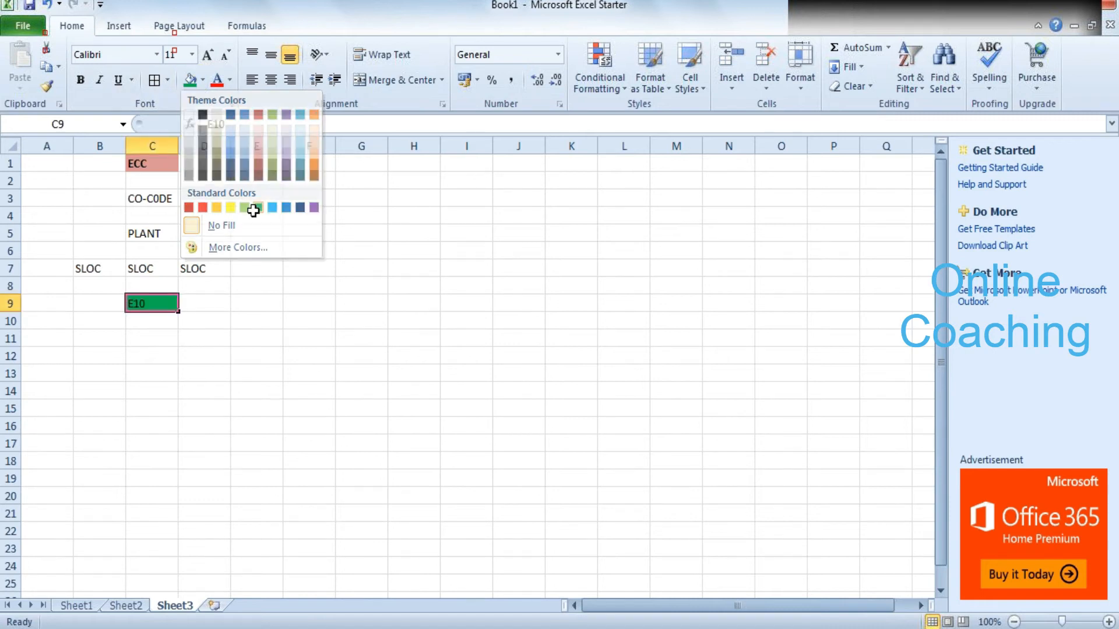
pyautogui.click(139, 268)
pyautogui.moveTo(187, 268); pyautogui.dragTo(152, 271)
pyautogui.moveTo(152, 272); pyautogui.dragTo(115, 270)
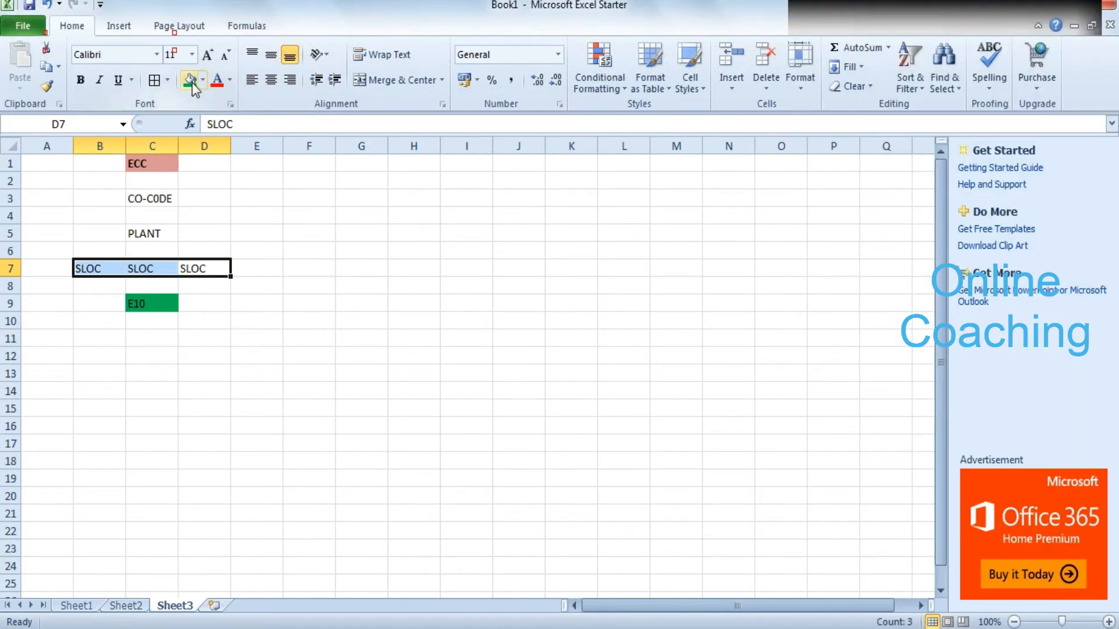
pyautogui.click(191, 82)
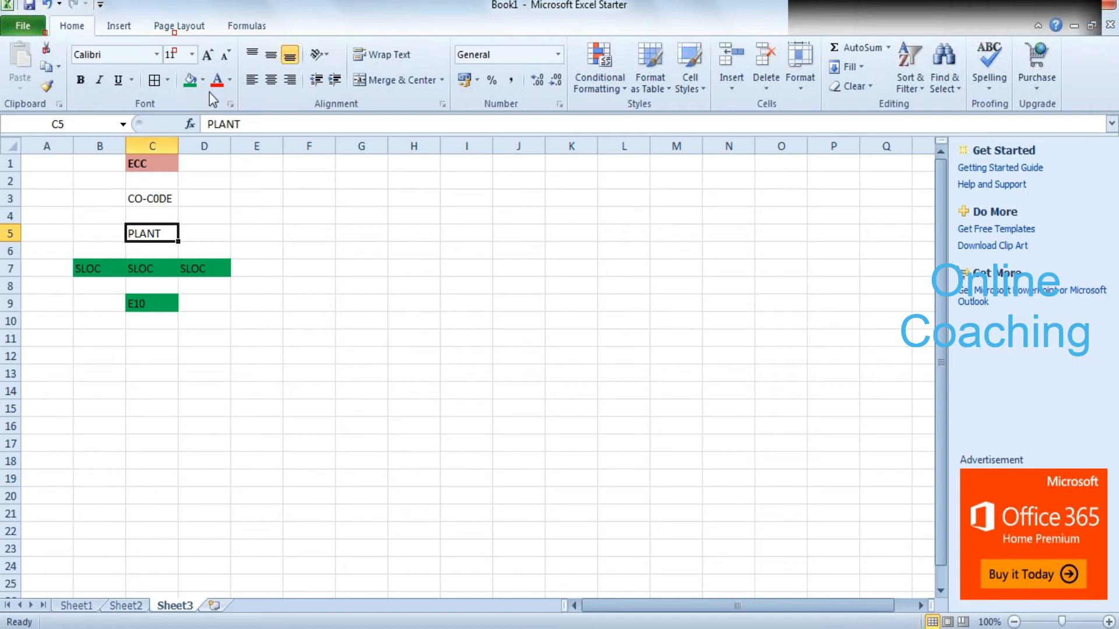
pyautogui.click(191, 82)
# - Enter the heading EWM in cell G1, in bold with a dark blue fill
pyautogui.click(222, 305)
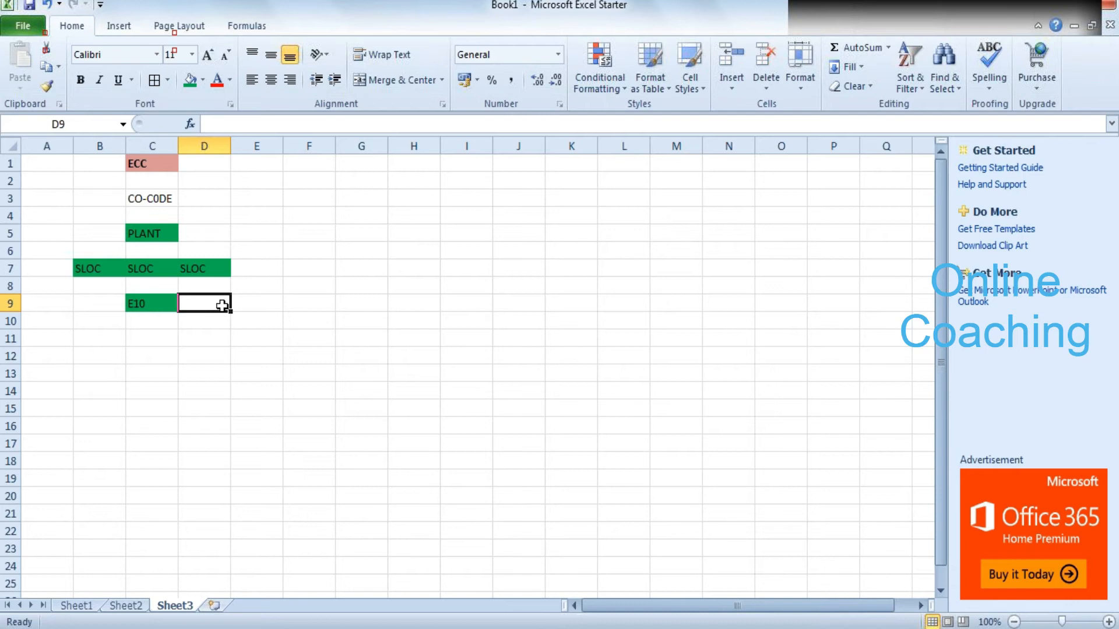
pyautogui.click(325, 166)
pyautogui.press('Right')
pyautogui.write('EW')
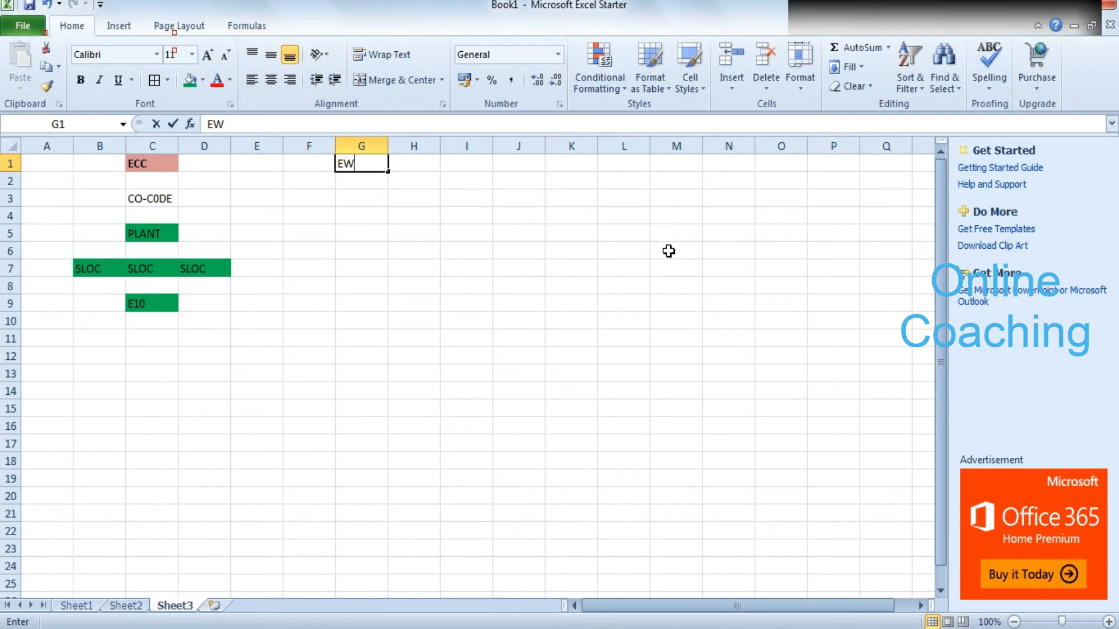
pyautogui.write('M')
pyautogui.click(87, 79)
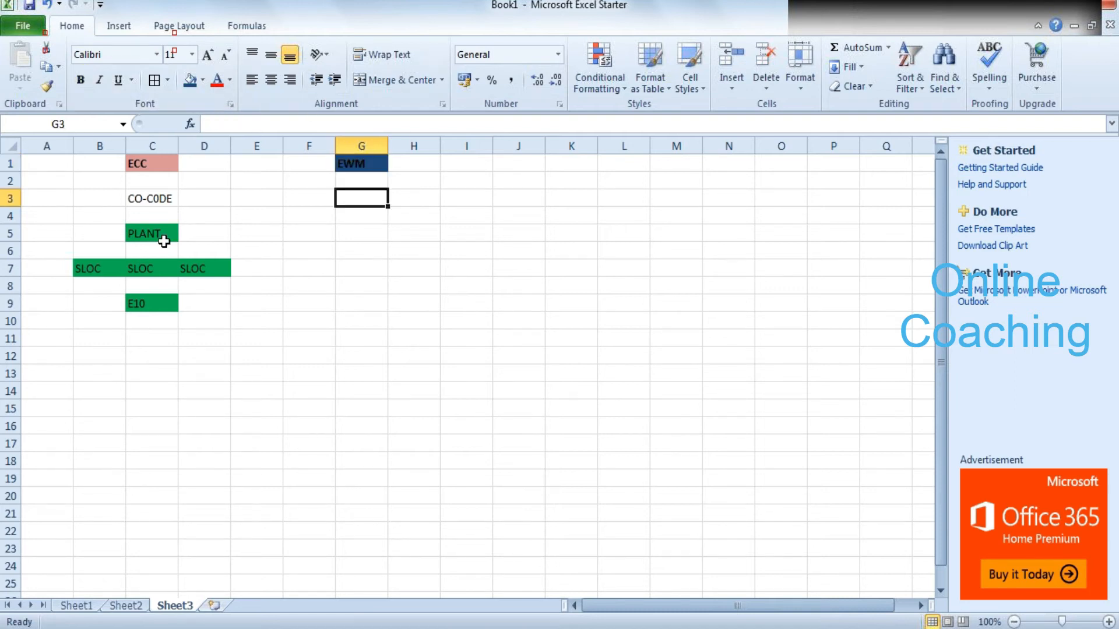
# - Copy the PLANT, SLOC and E10 block from B5:D9 to the EWM side, starting at G5
pyautogui.moveTo(99, 233); pyautogui.dragTo(192, 297)
pyautogui.hotkey('ctrl', 'c')
pyautogui.click(347, 231)
pyautogui.hotkey('ctrl', 'v')
pyautogui.hotkey('ctrl', 'z')
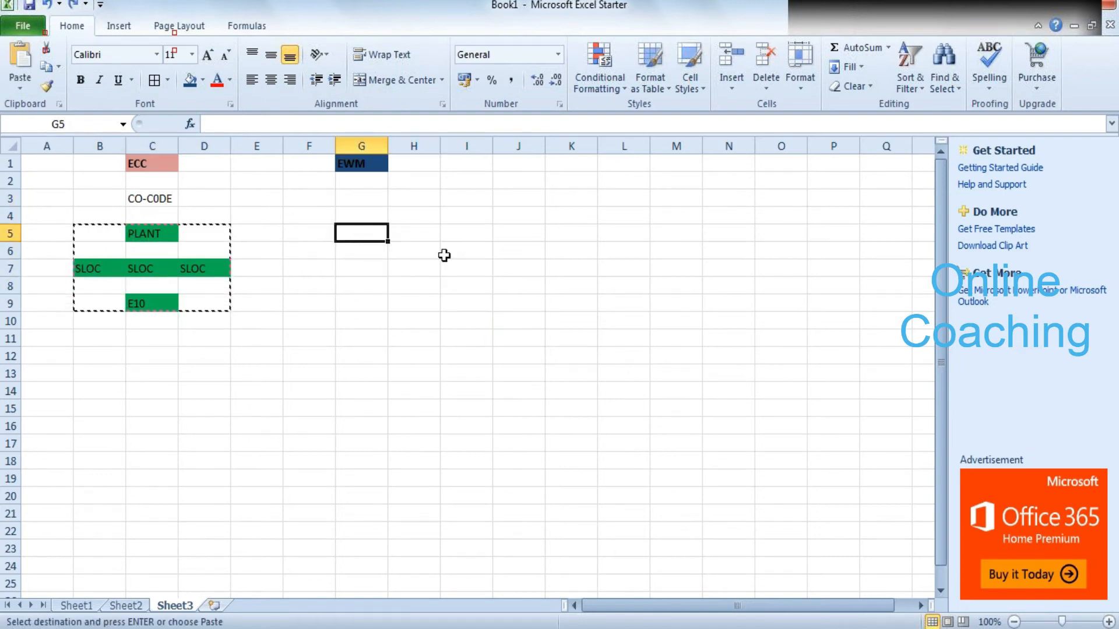
pyautogui.hotkey('ctrl', 'v')
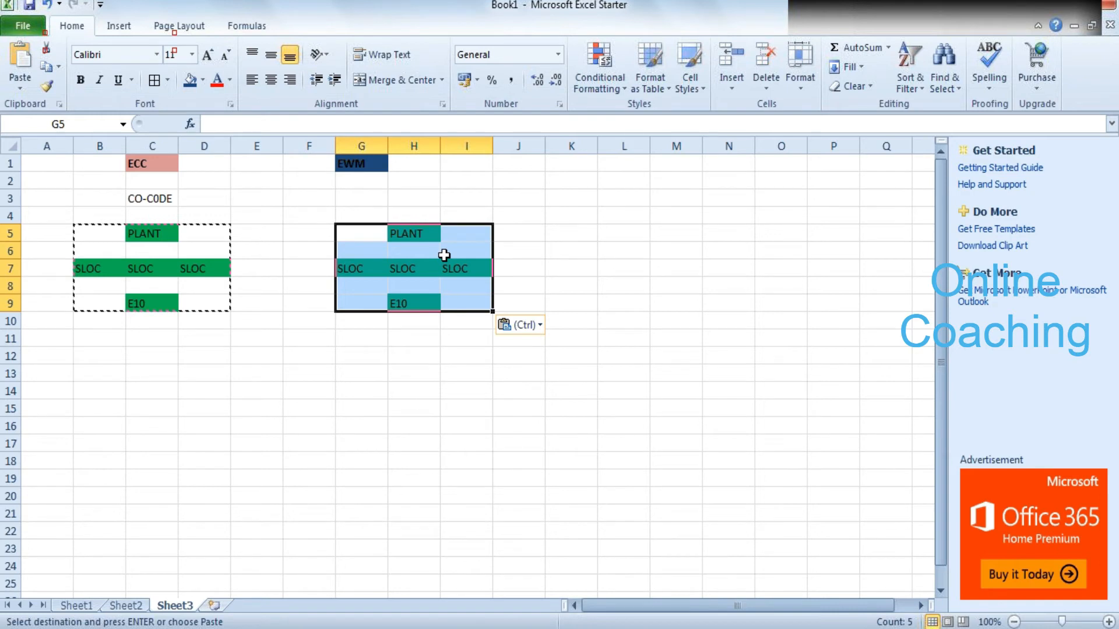
pyautogui.click(444, 255)
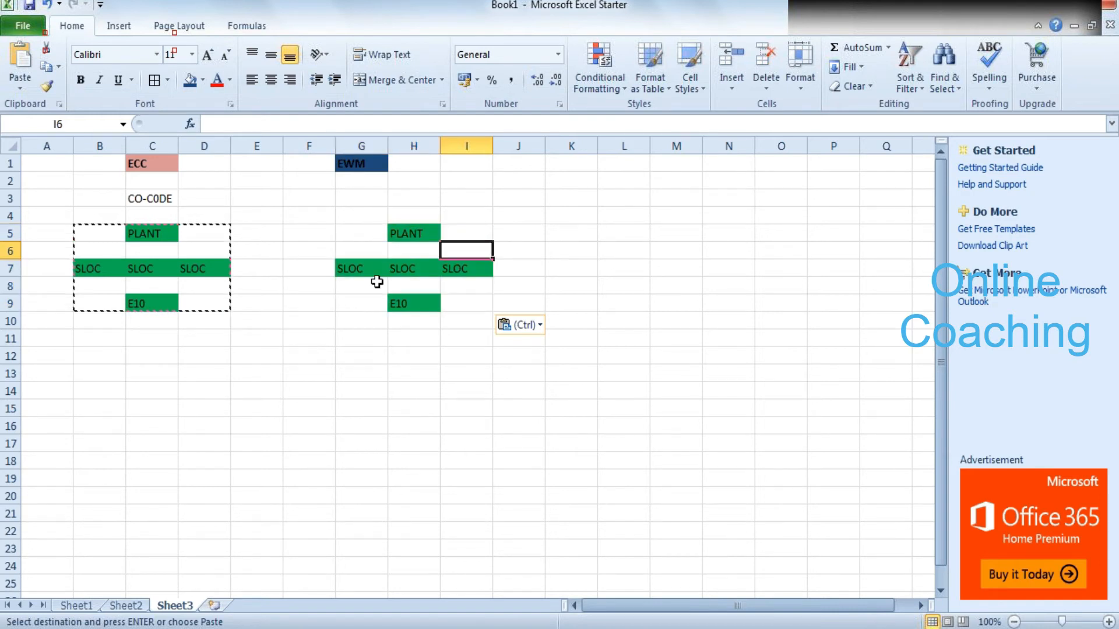
# - Enter E100 in cell H11 below the EWM-side E10 and give it the dark blue fill
pyautogui.click(424, 334)
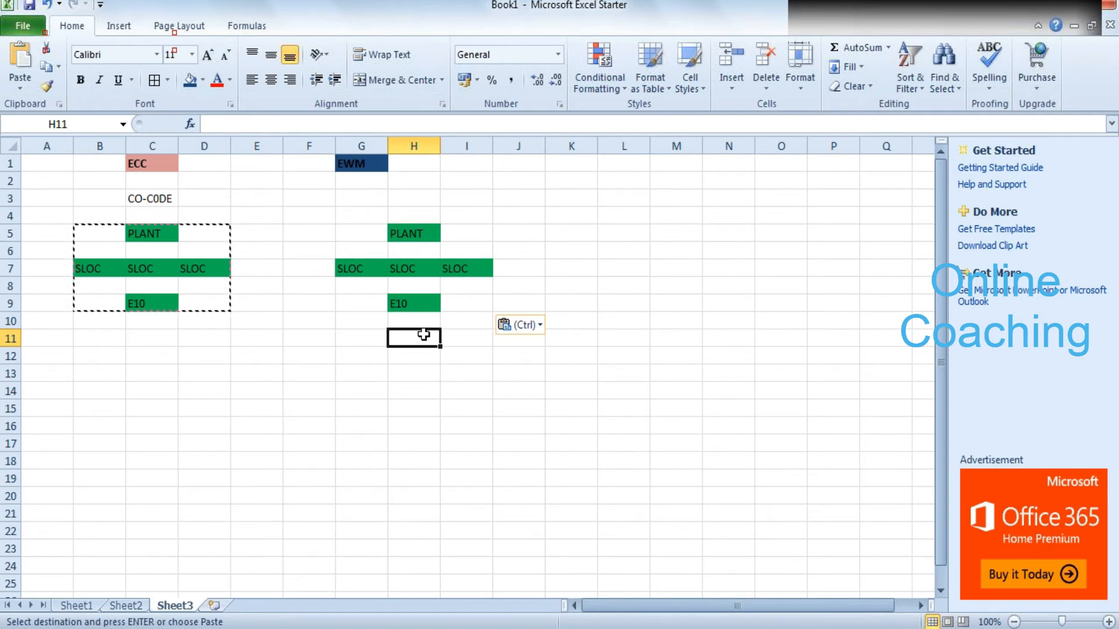
pyautogui.write('E100')
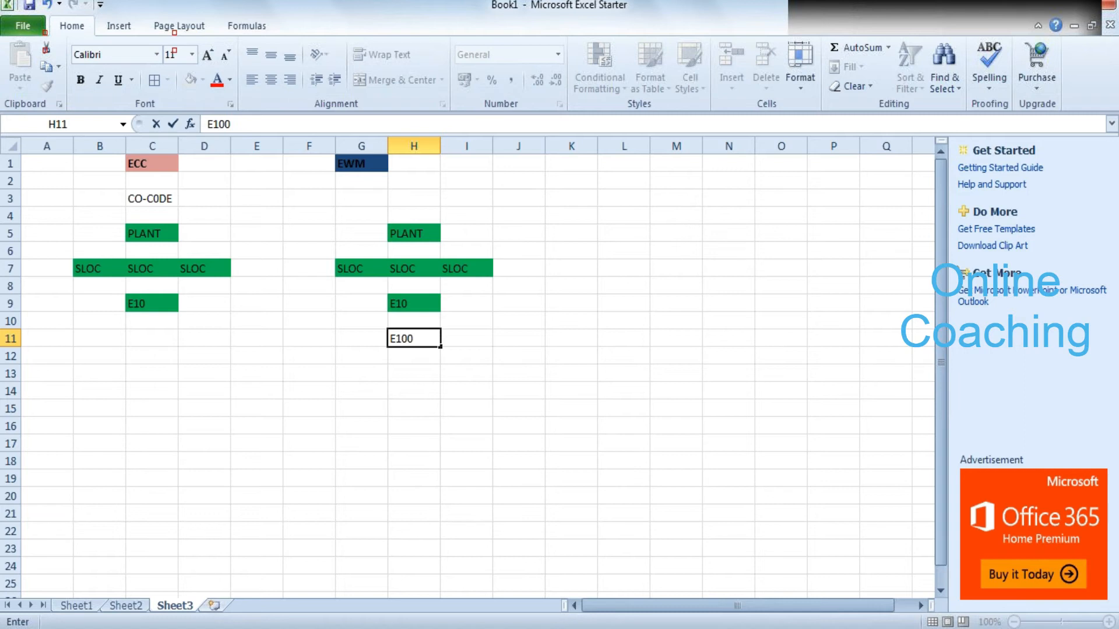
pyautogui.click(449, 420)
pyautogui.click(391, 333)
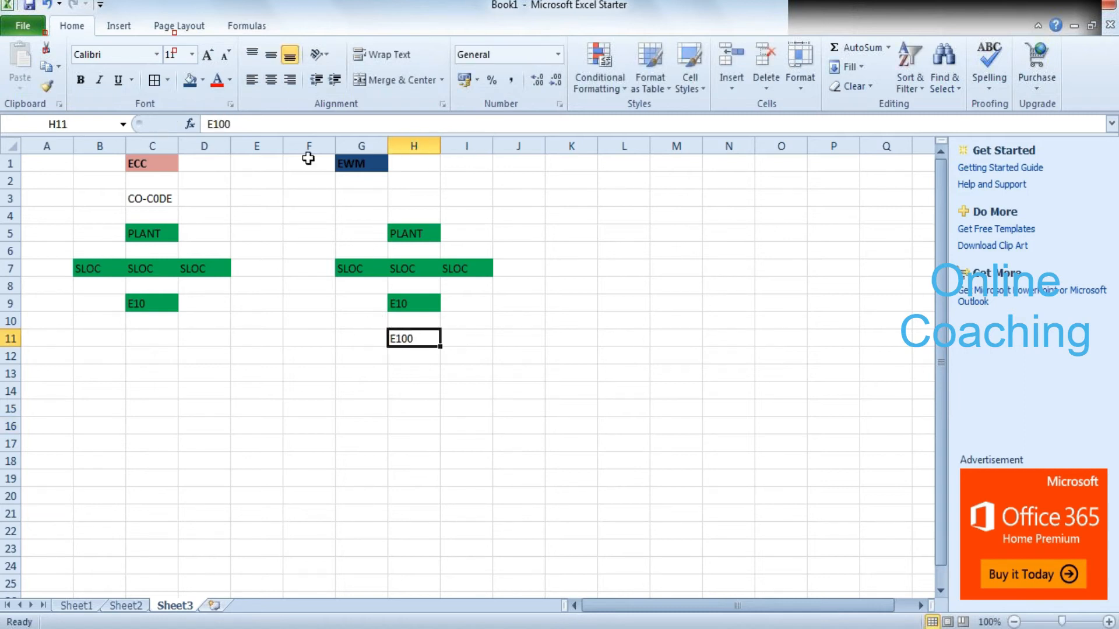
pyautogui.click(189, 81)
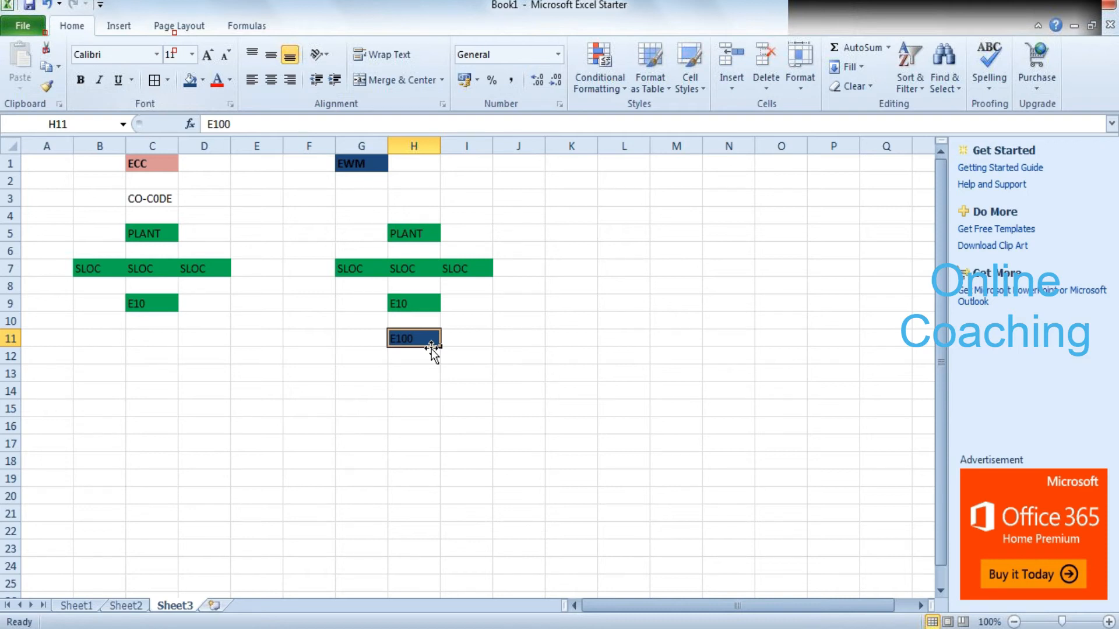
pyautogui.click(499, 380)
# - Insert a downward arrow in cell H10 linking E10 to E100
pyautogui.click(413, 320)
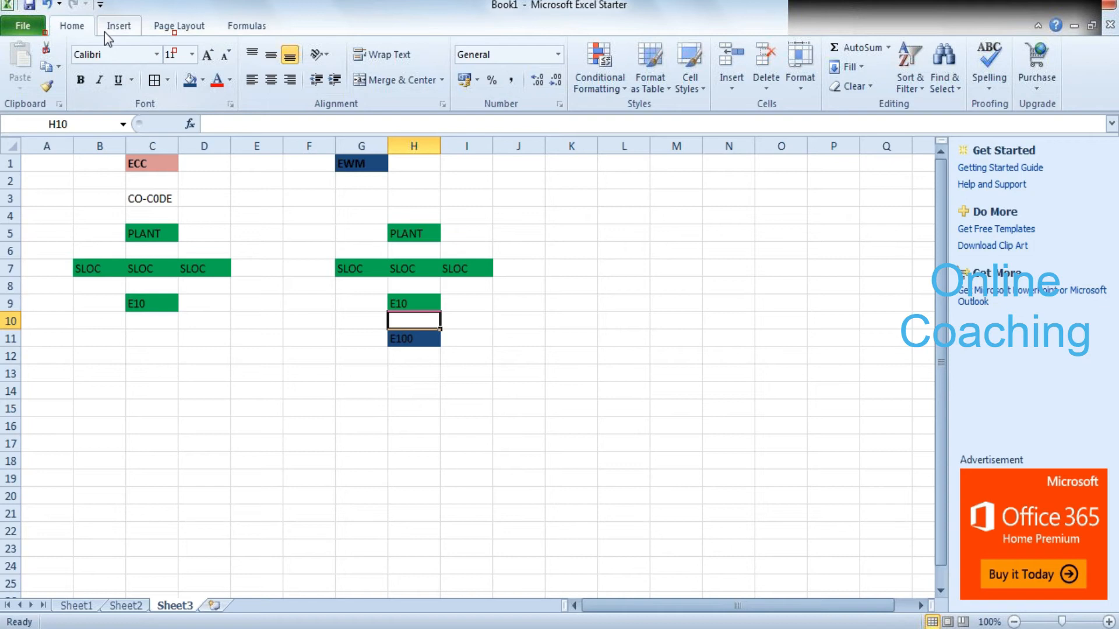
pyautogui.click(105, 33)
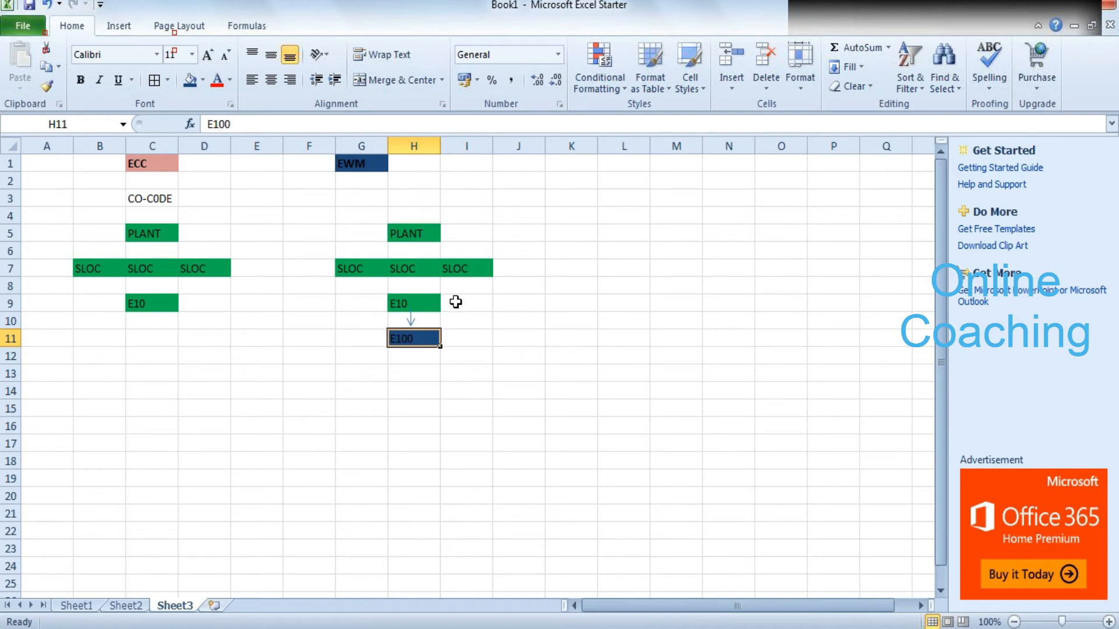
# - Compare the E10 row with the E100 row on the EWM side by selecting their cells
pyautogui.moveTo(364, 335); pyautogui.dragTo(476, 348)
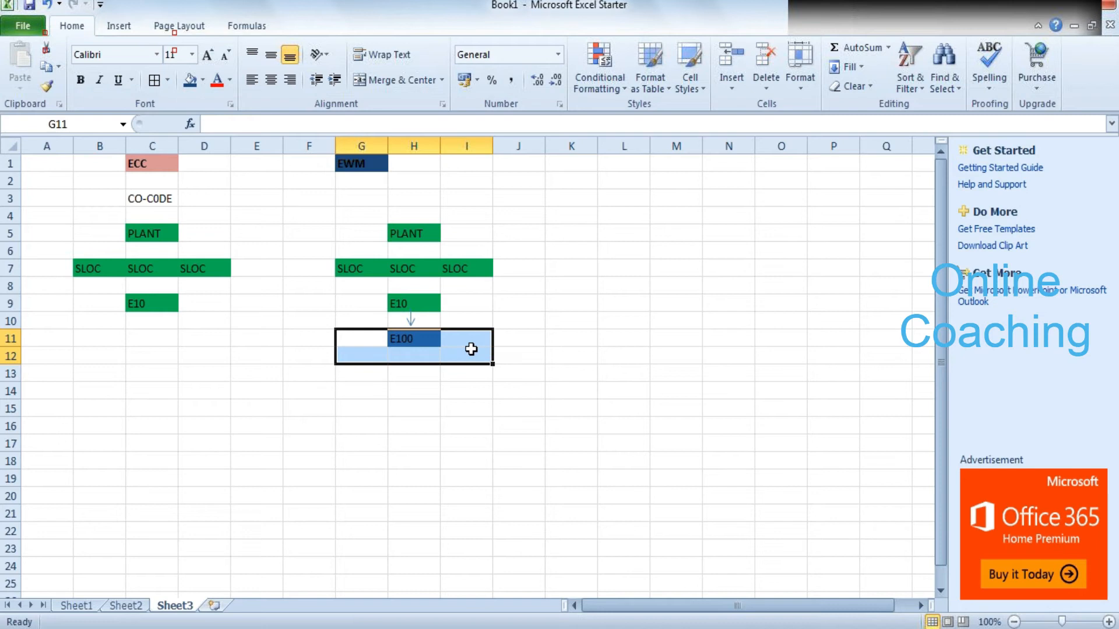
pyautogui.click(357, 305)
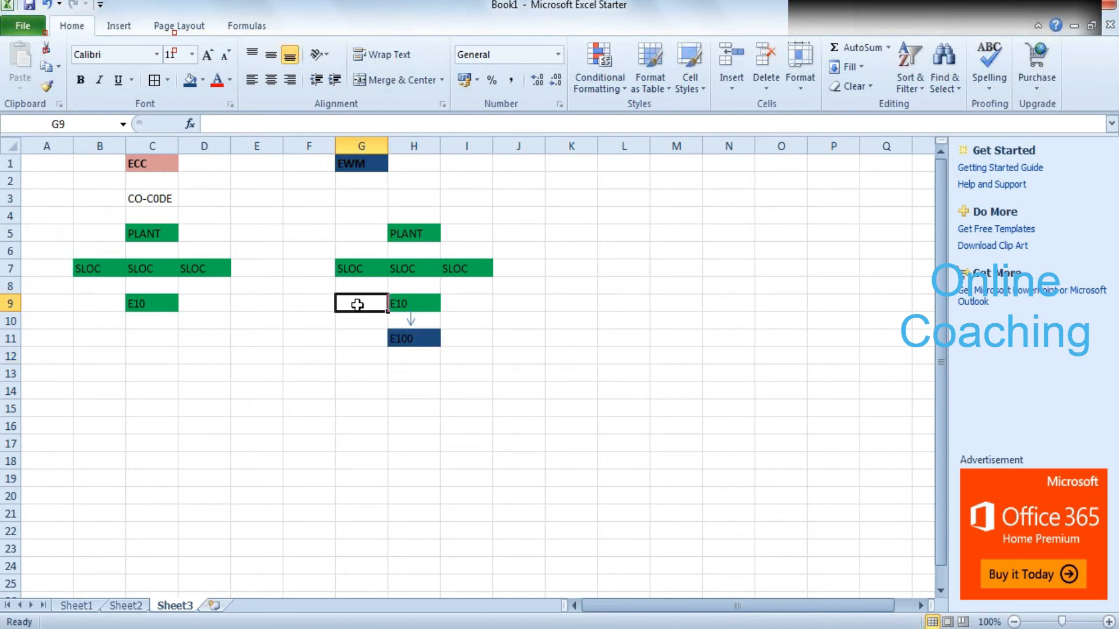
pyautogui.moveTo(357, 304); pyautogui.dragTo(493, 286)
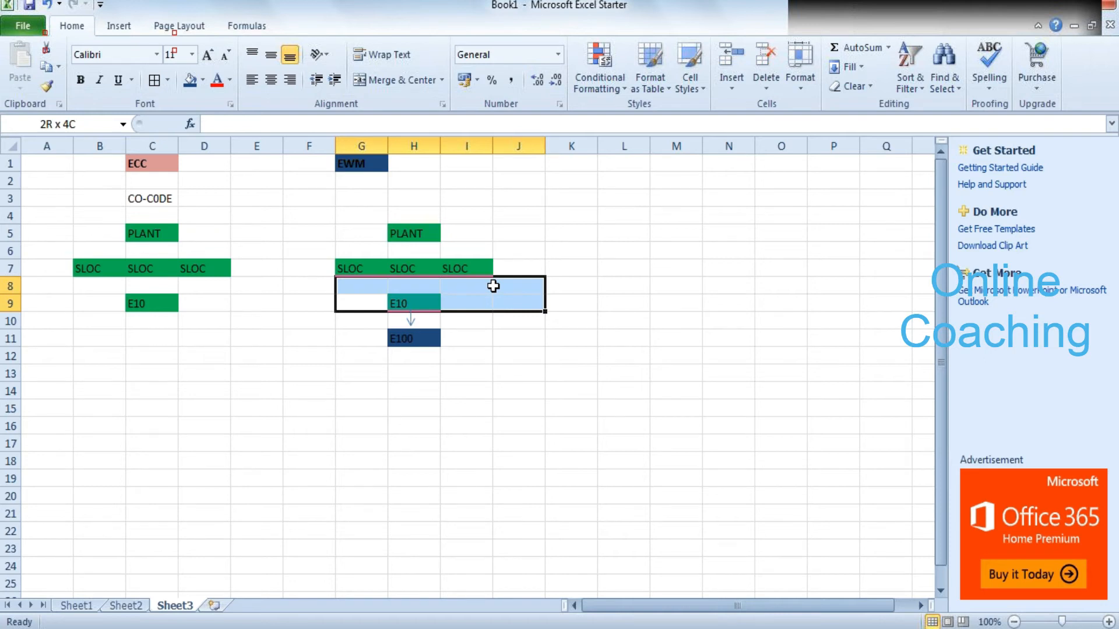
pyautogui.moveTo(493, 285); pyautogui.dragTo(476, 297)
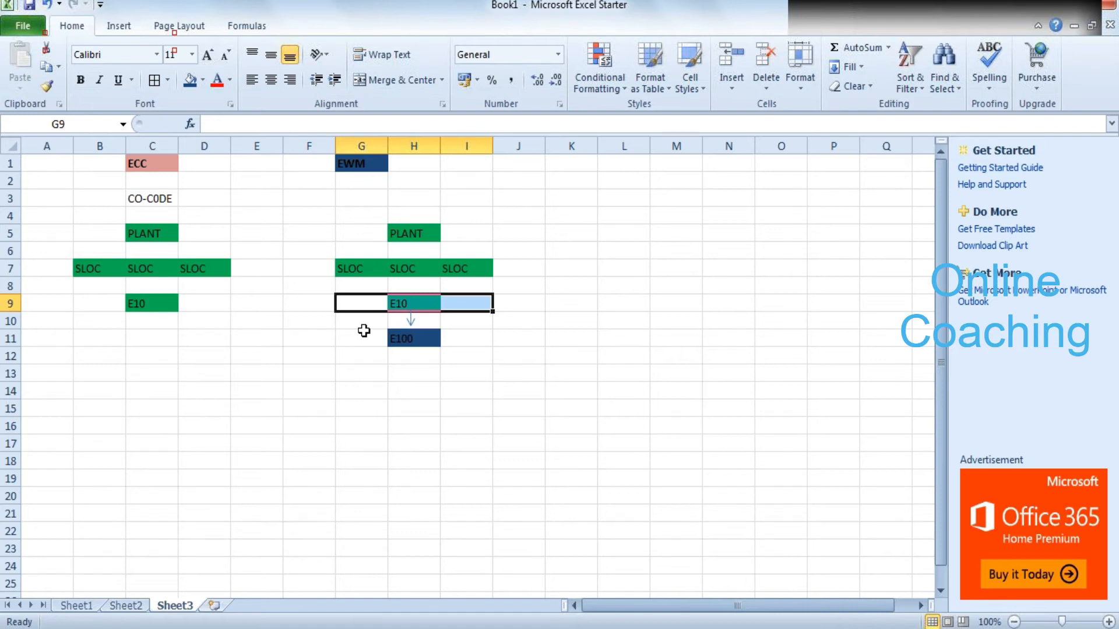
pyautogui.moveTo(364, 331); pyautogui.dragTo(444, 332)
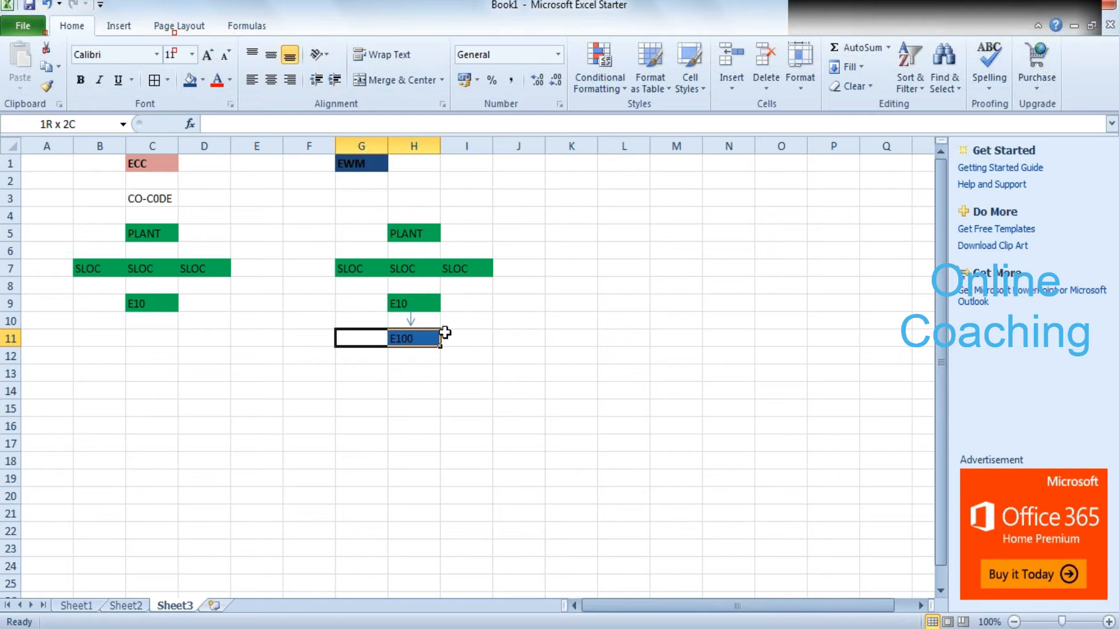
# - Switch to the ECC Display IMG screen and expand Enterprise Structure with its Definition node
pyautogui.moveTo(444, 332); pyautogui.dragTo(464, 332)
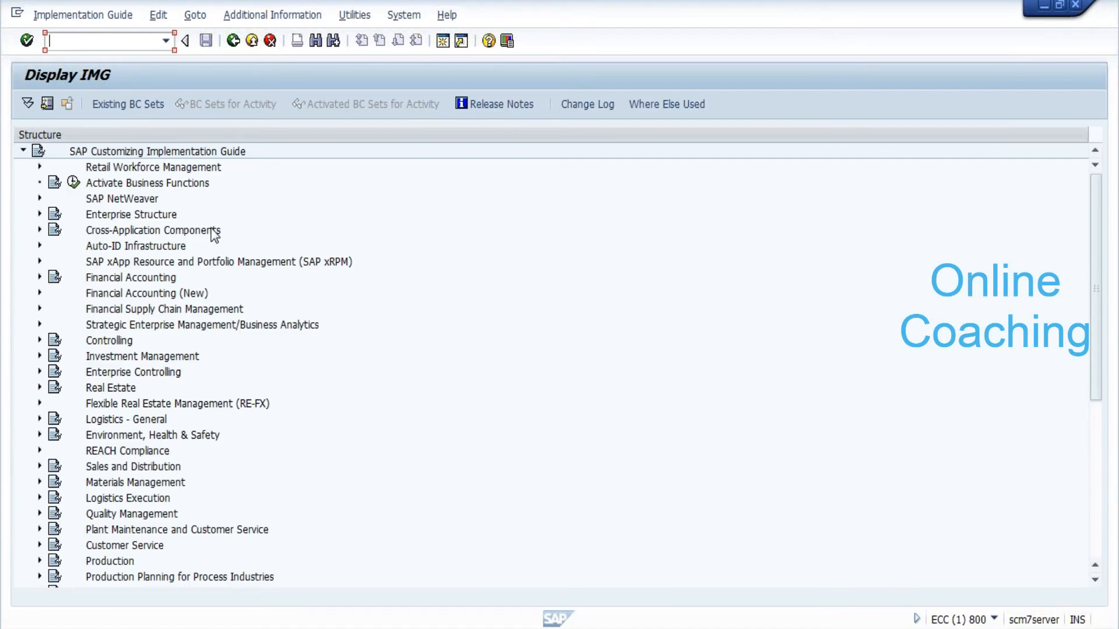
pyautogui.doubleClick(91, 214)
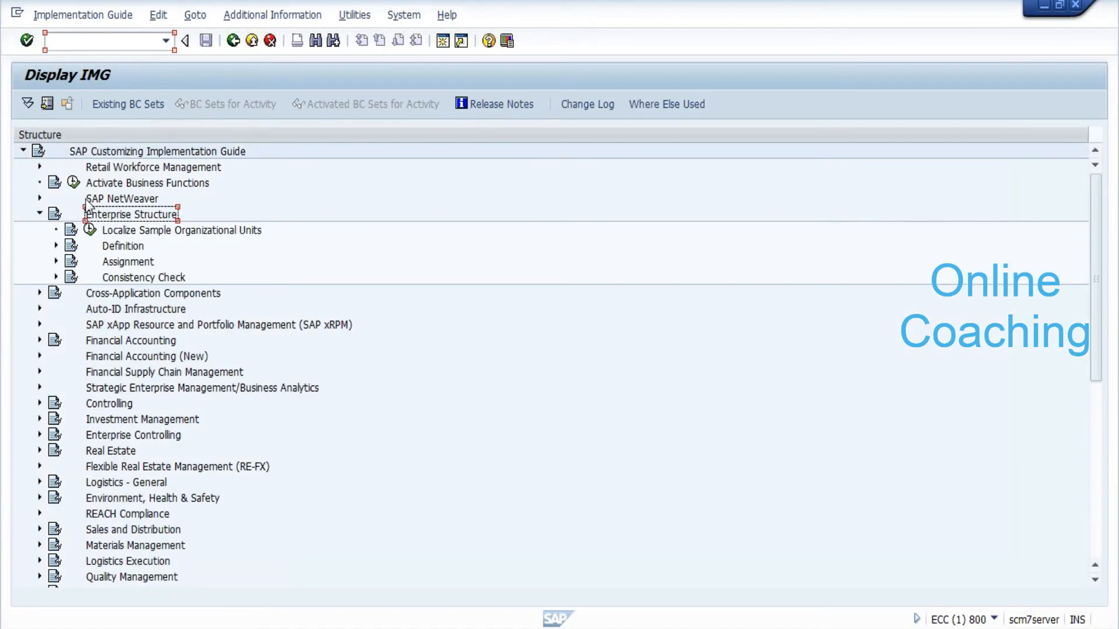
pyautogui.press('Down')
pyautogui.press('Down')
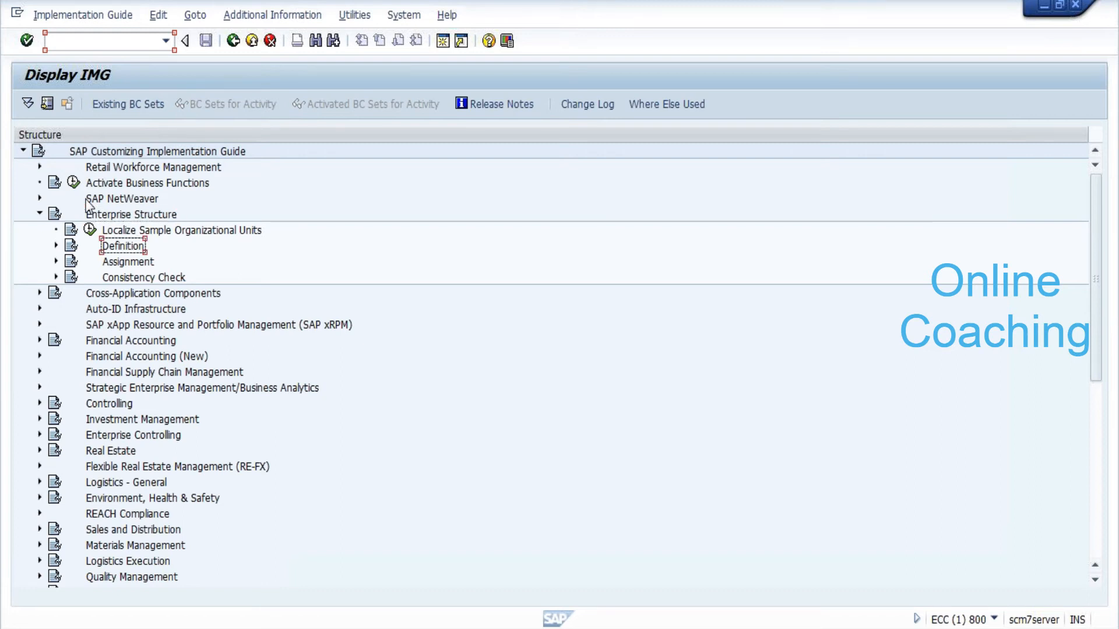
pyautogui.press('Right')
# - Open the Define Plant activity under Logistics - General in the Definition node
pyautogui.press('Down')
pyautogui.press('Down')
pyautogui.press('Down')
pyautogui.press('Right')
pyautogui.press('Down')
pyautogui.press('Down')
pyautogui.press('Left')
pyautogui.press('Return')
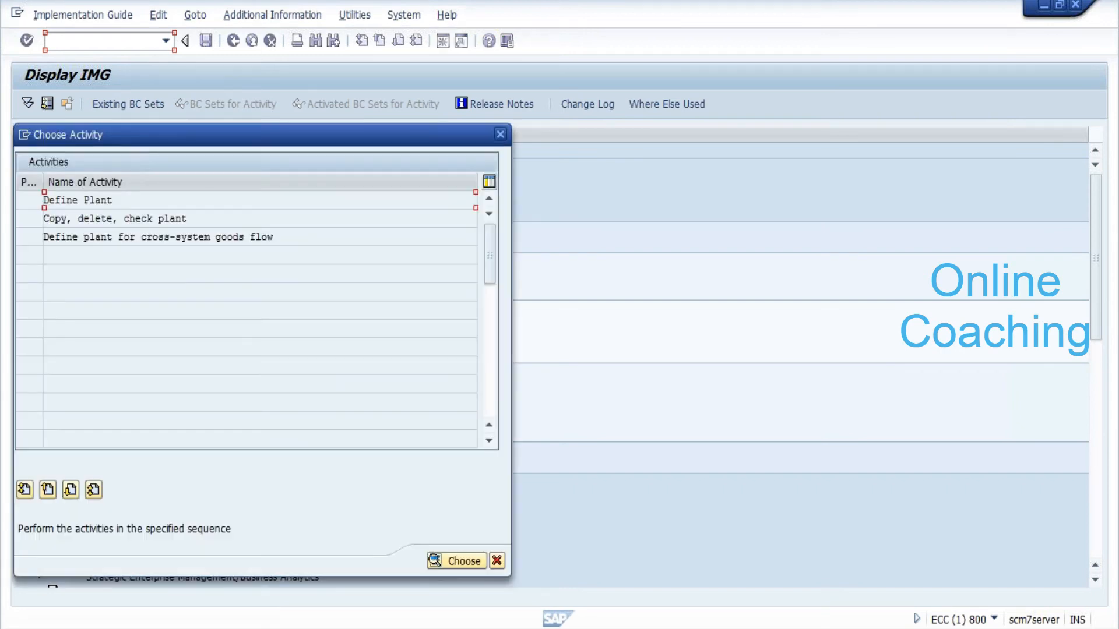
pyautogui.doubleClick(82, 200)
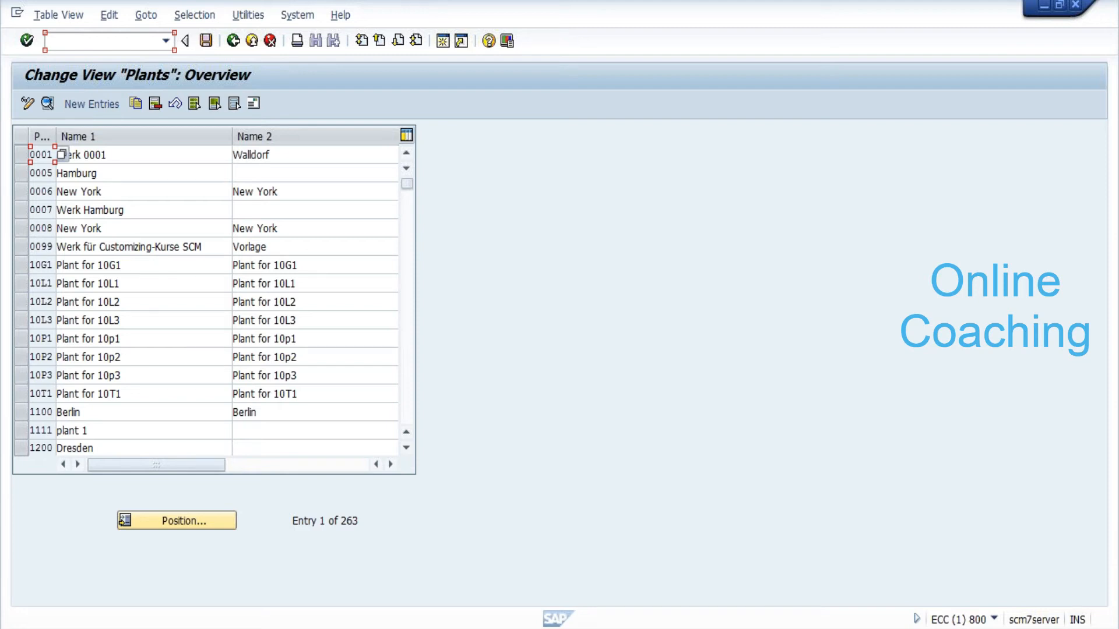
# - Review the details of plant 0006 in the plants overview and leave the Define Plant activity
pyautogui.scroll(-1, 62, 228)
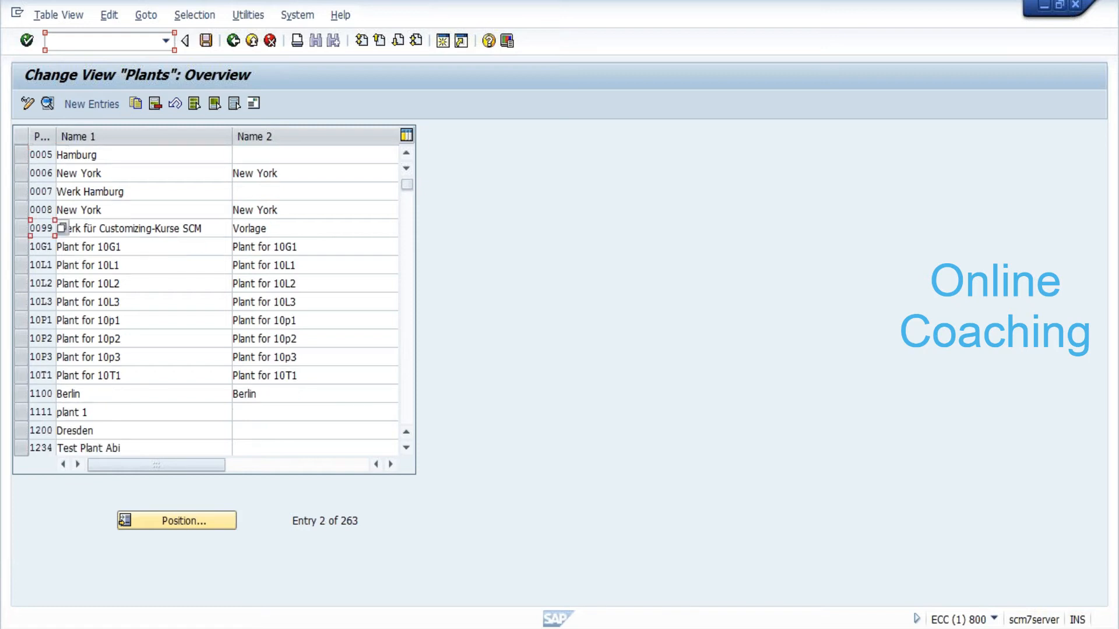
pyautogui.doubleClick(37, 174)
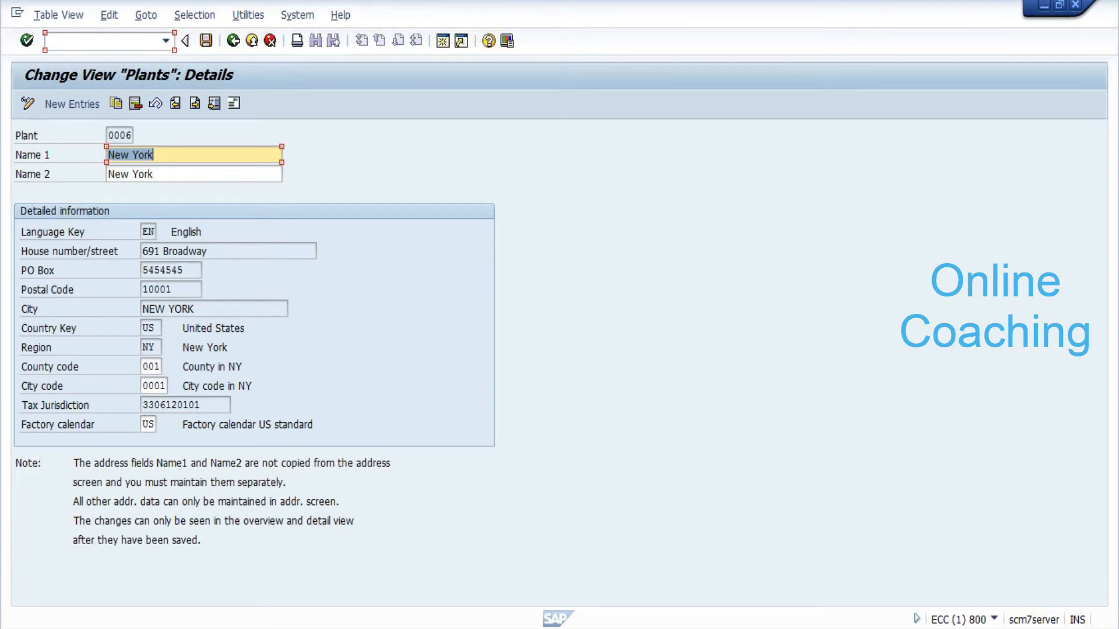
pyautogui.click(233, 40)
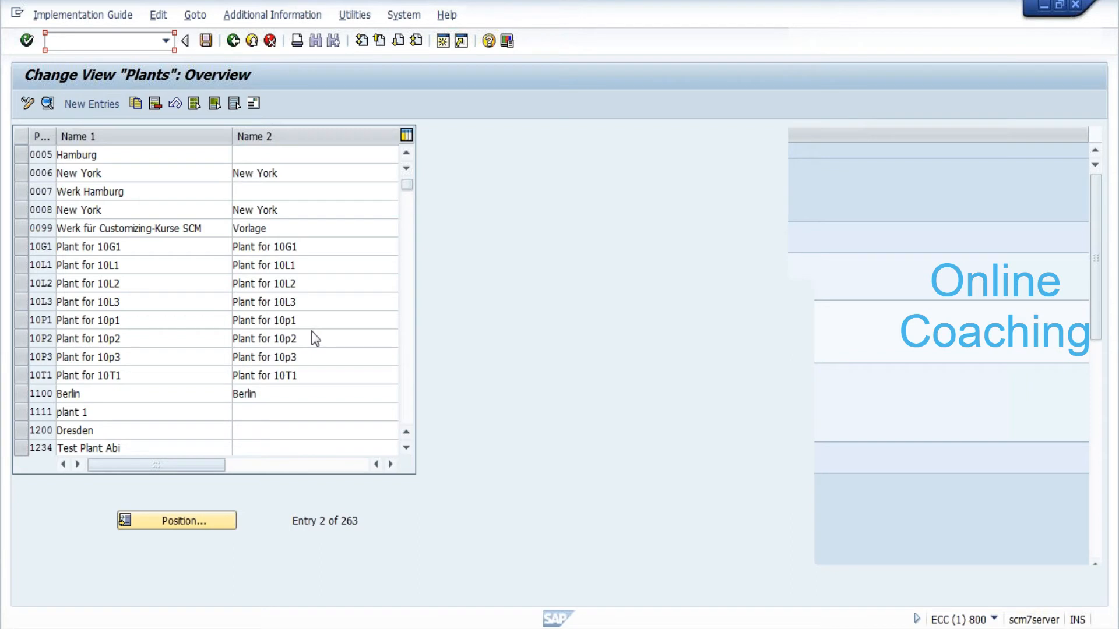
pyautogui.press('F3')
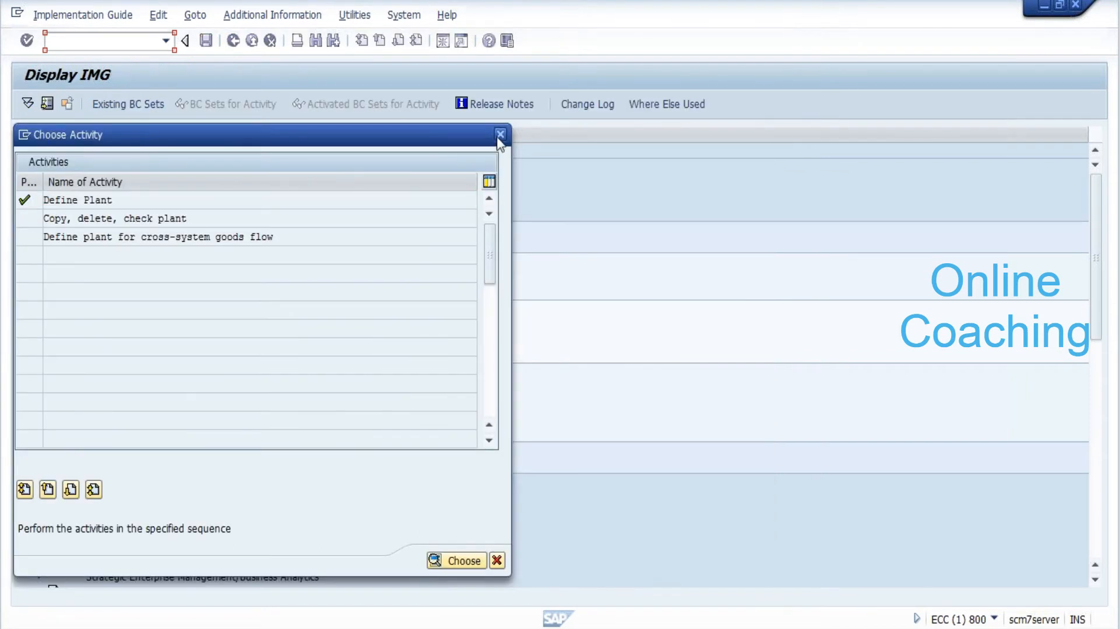
pyautogui.click(500, 133)
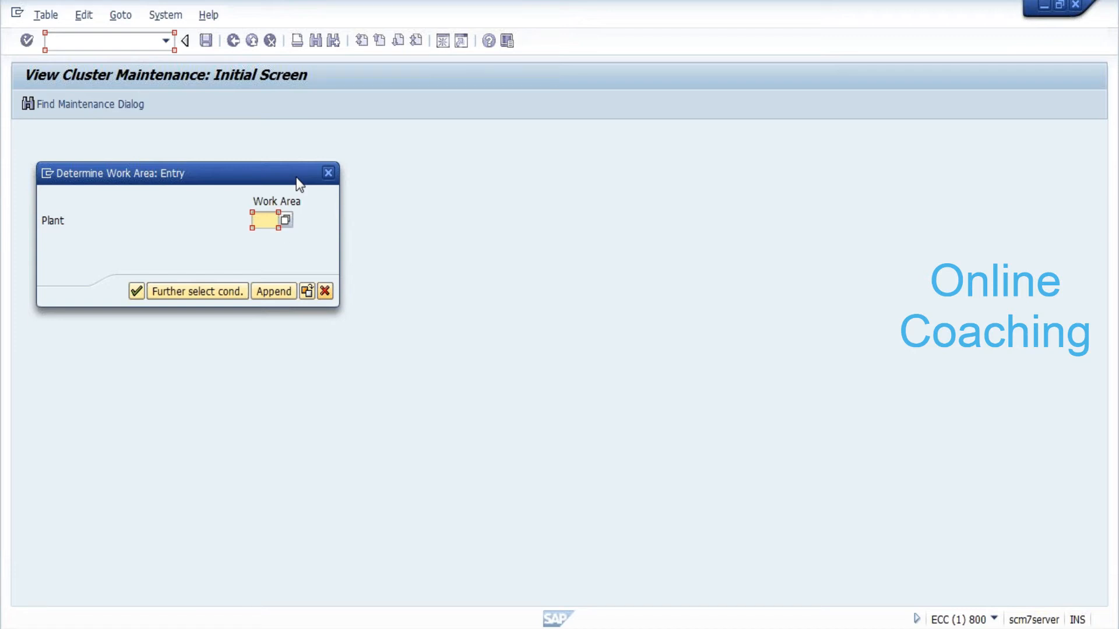
# - Display the storage locations defined for plant SPCW and leave the overview
pyautogui.click(286, 225)
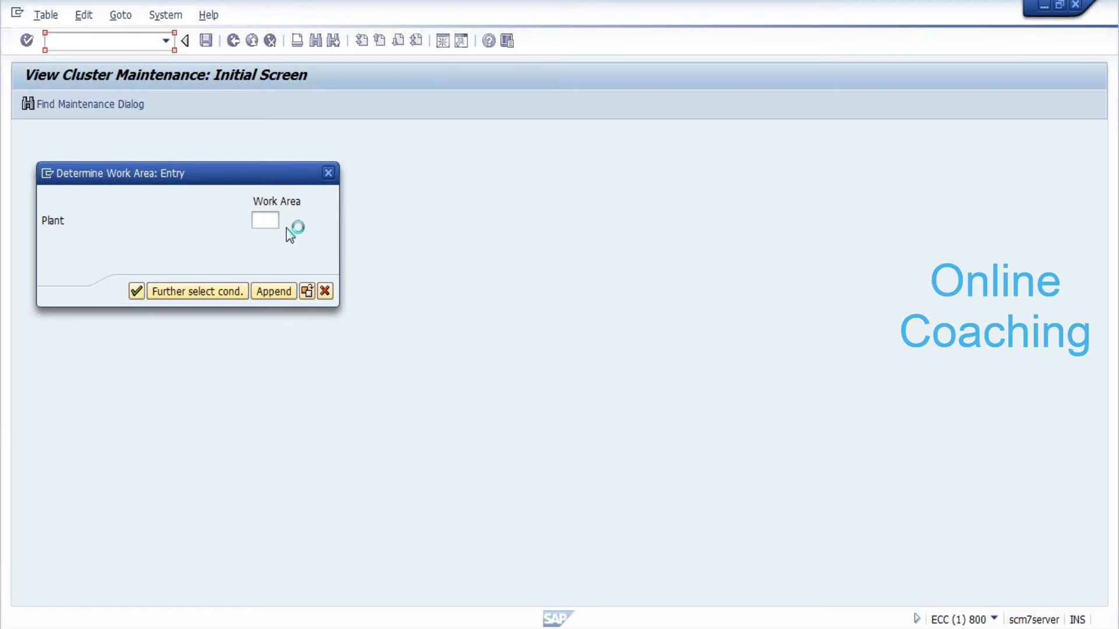
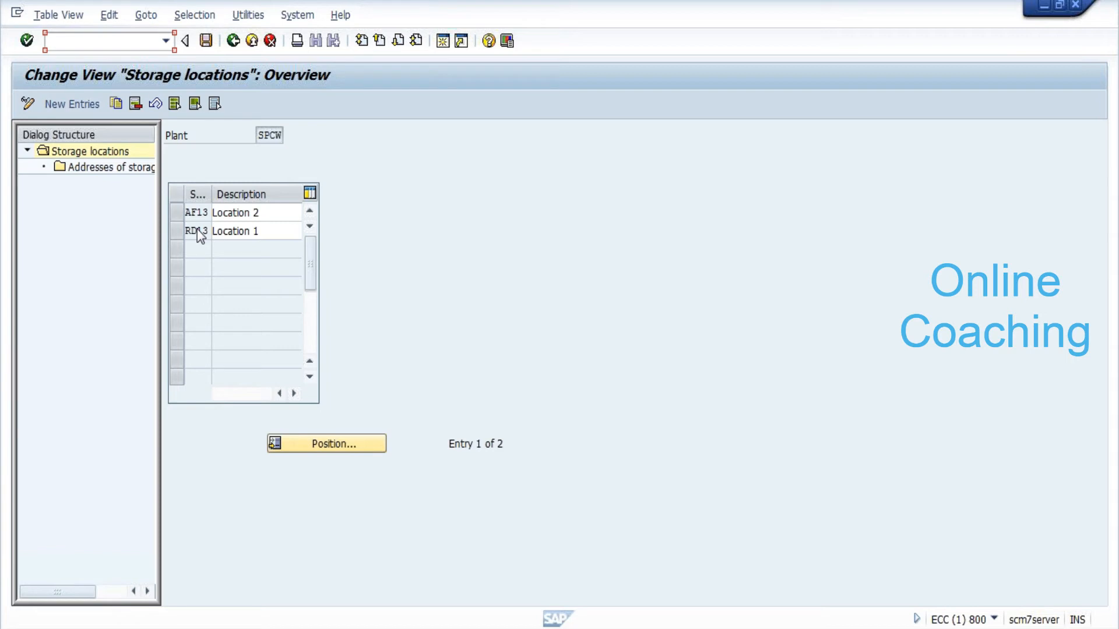
pyautogui.press('F3')
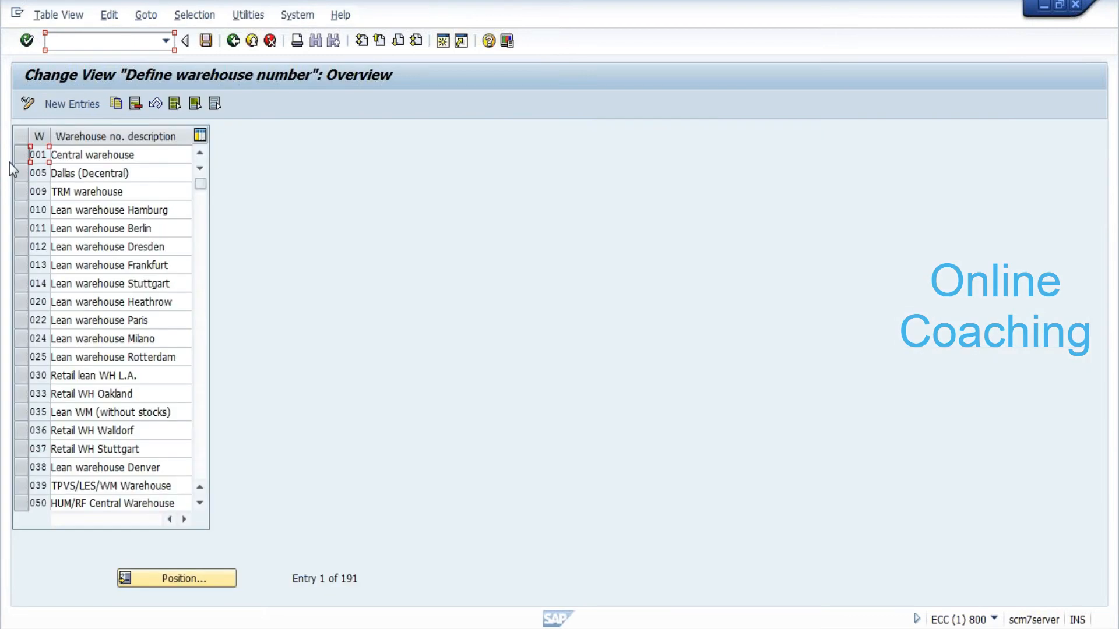
# - Locate and select warehouse number E13 in the Define warehouse number overview, and close the activity
pyautogui.moveTo(201, 184); pyautogui.dragTo(200, 413)
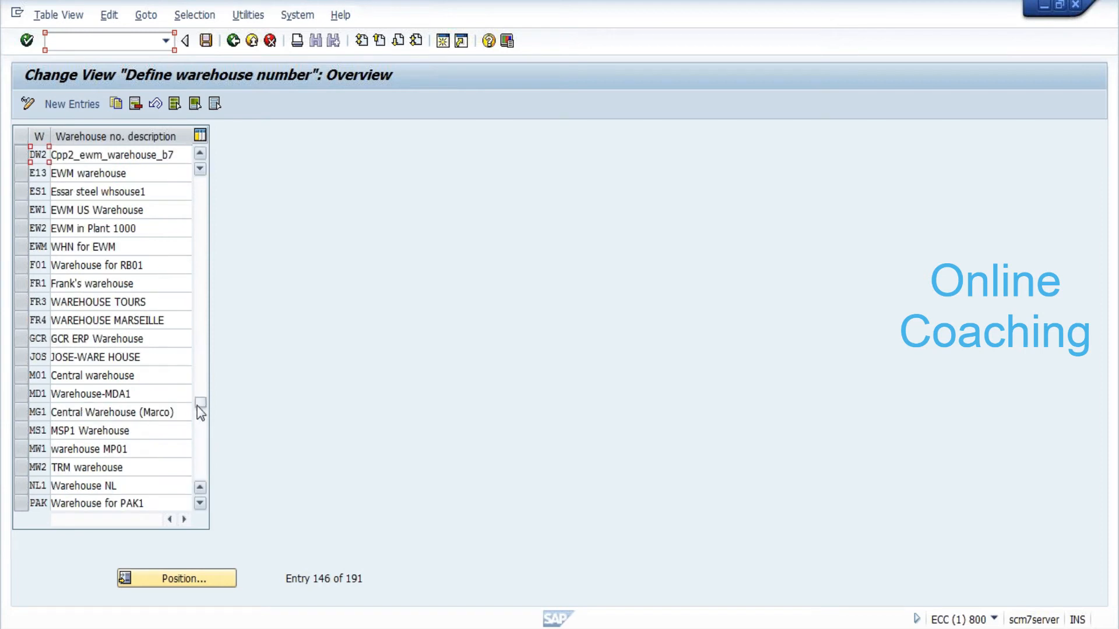
pyautogui.doubleClick(44, 240)
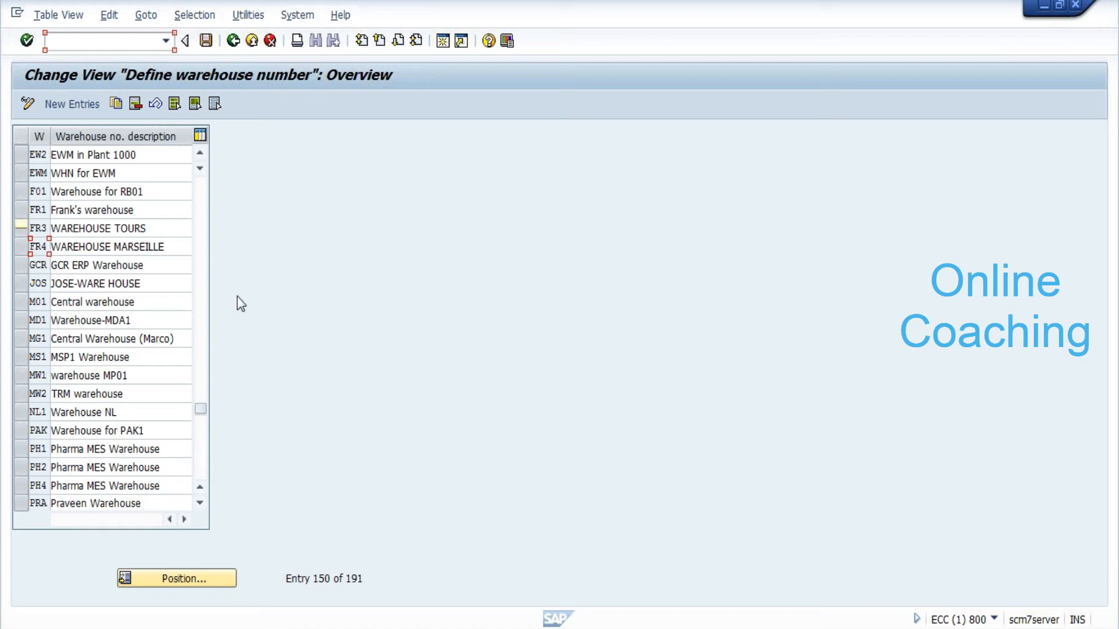
pyautogui.scroll(2, 237, 296)
pyautogui.click(127, 228)
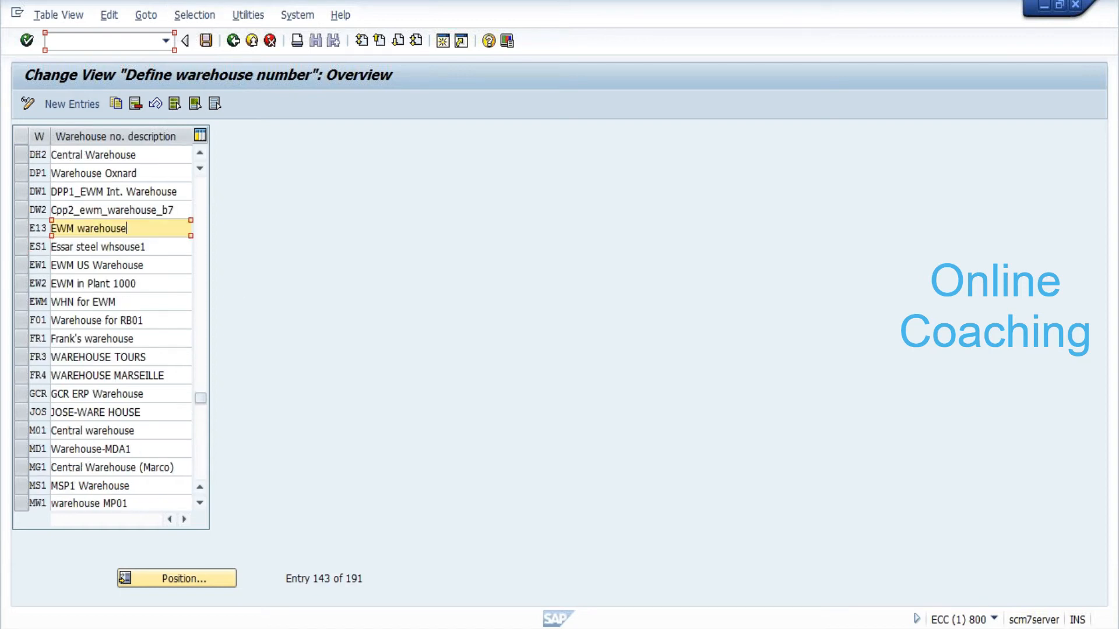
pyautogui.click(22, 233)
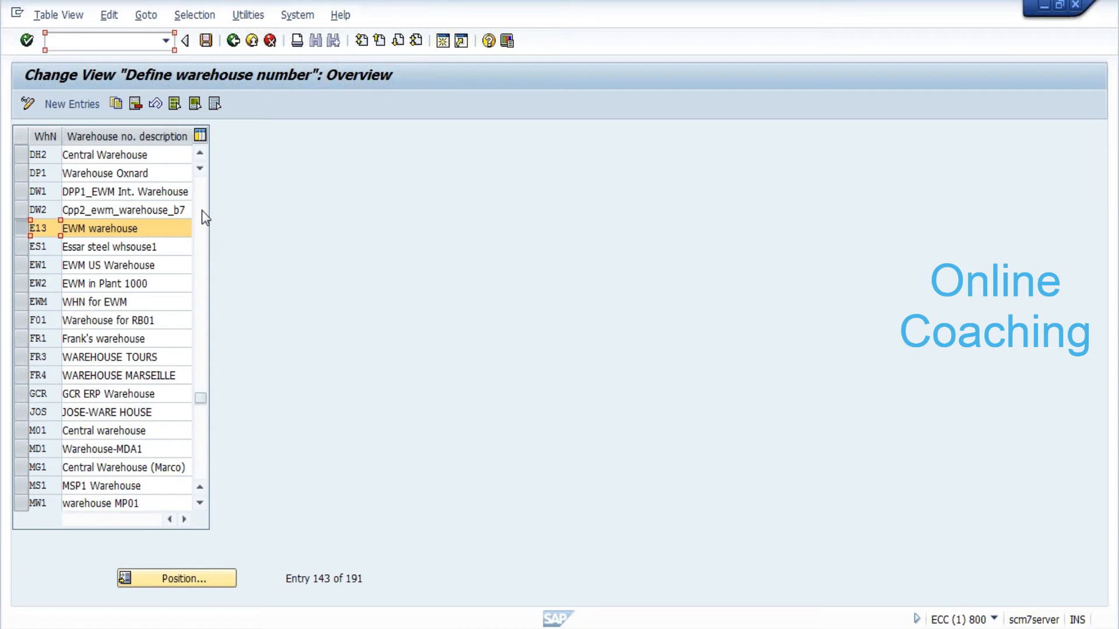
pyautogui.press('F3')
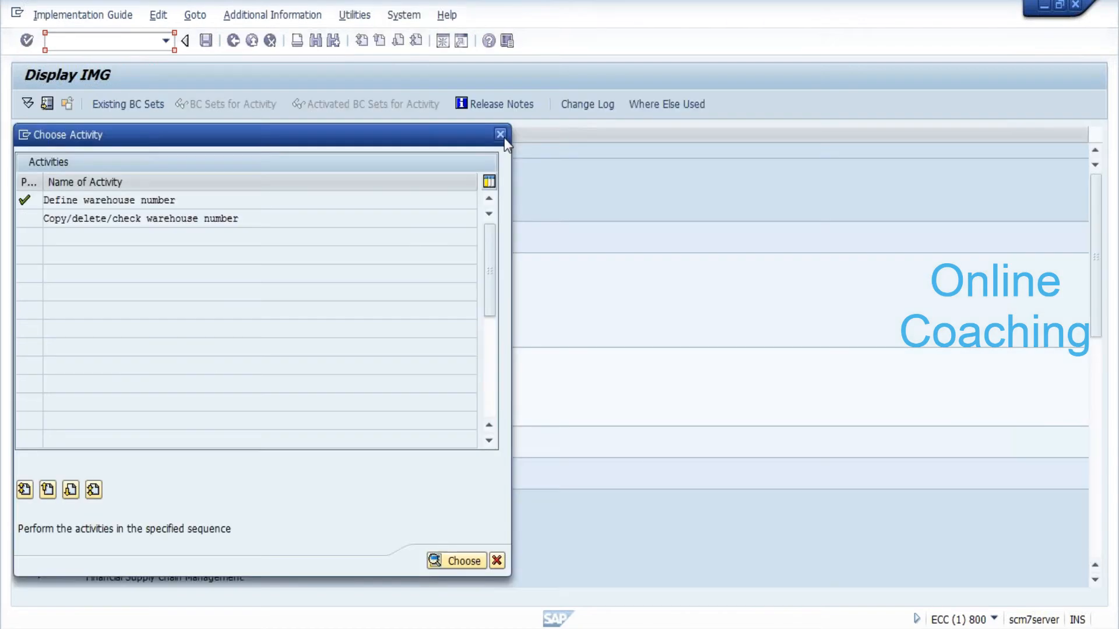
pyautogui.click(500, 135)
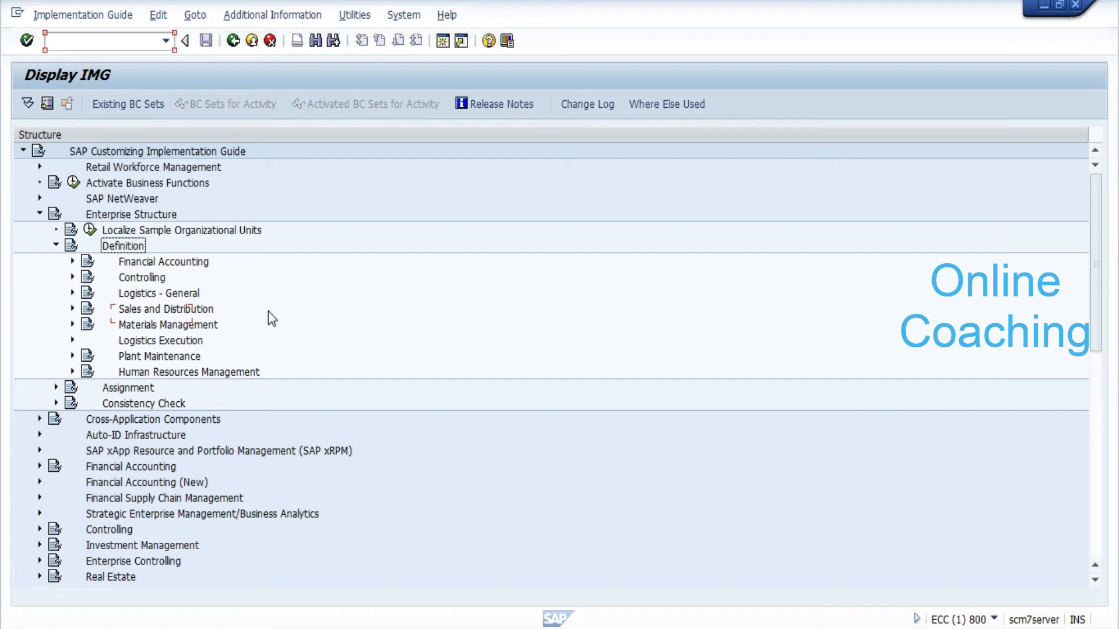
# - Check the ECC-side E10 cell in the Excel diagram and open SAP's warehouse number to plant/storage location assignment
pyautogui.hotkey('alt', 'Tab')
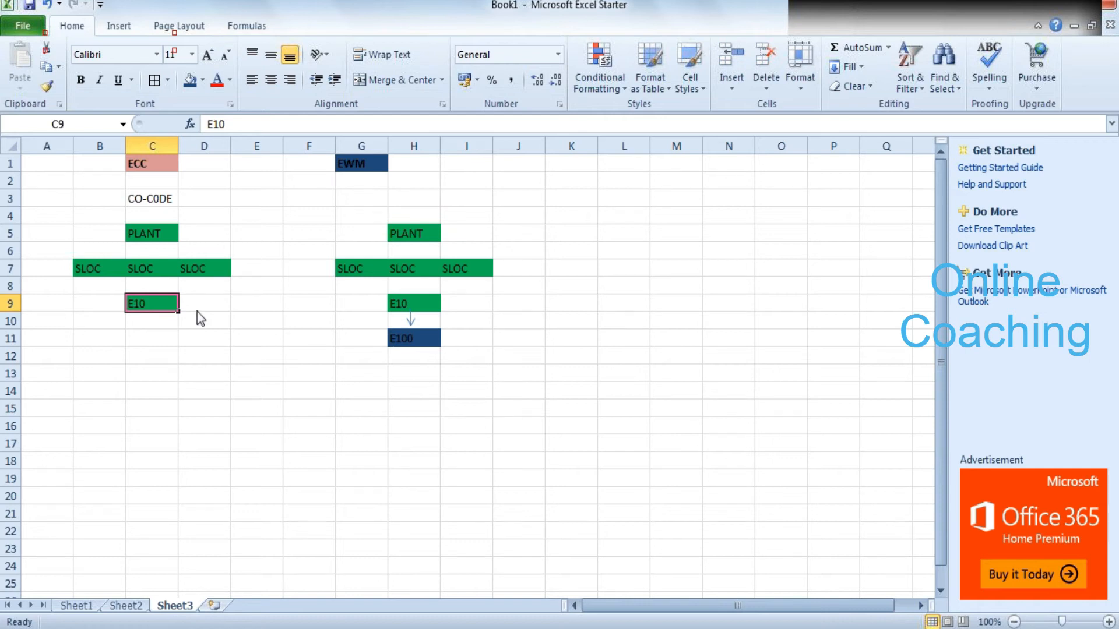
pyautogui.hotkey('alt', 'Tab')
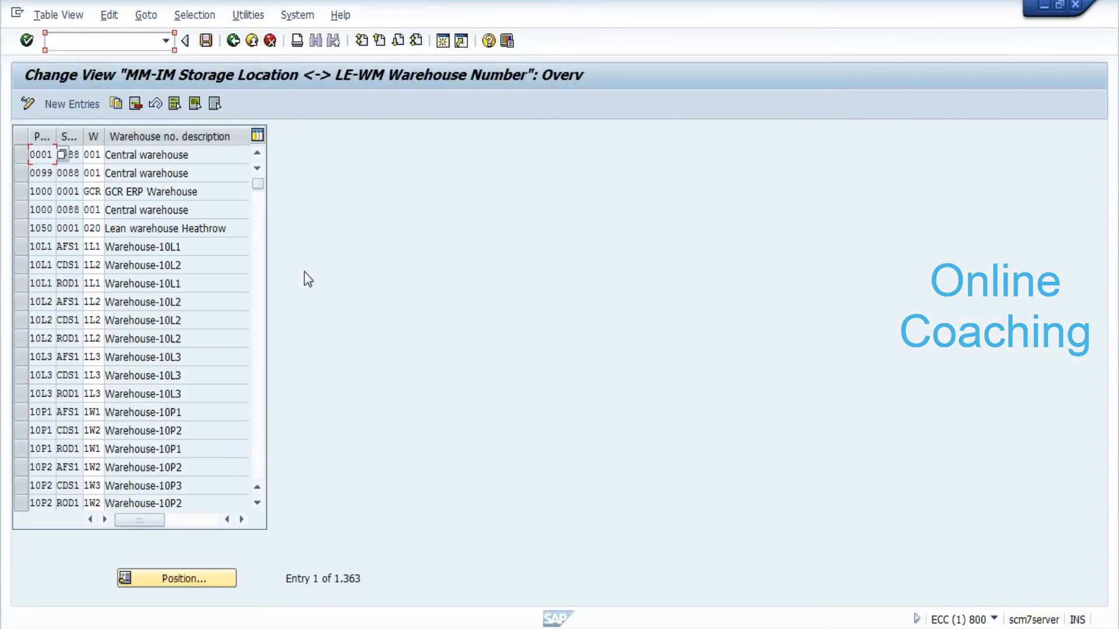
# - Look through the plant, storage location and warehouse number assignments for the entries of plant SPCW
pyautogui.click(181, 283)
pyautogui.scroll(-3, 204, 290)
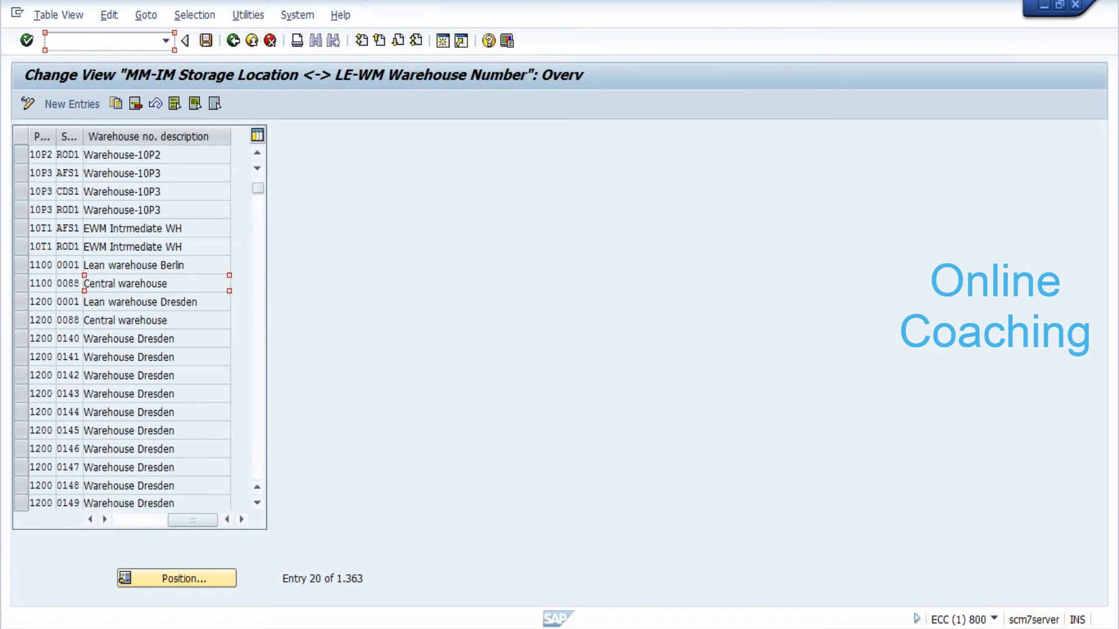
pyautogui.moveTo(212, 525); pyautogui.dragTo(94, 523)
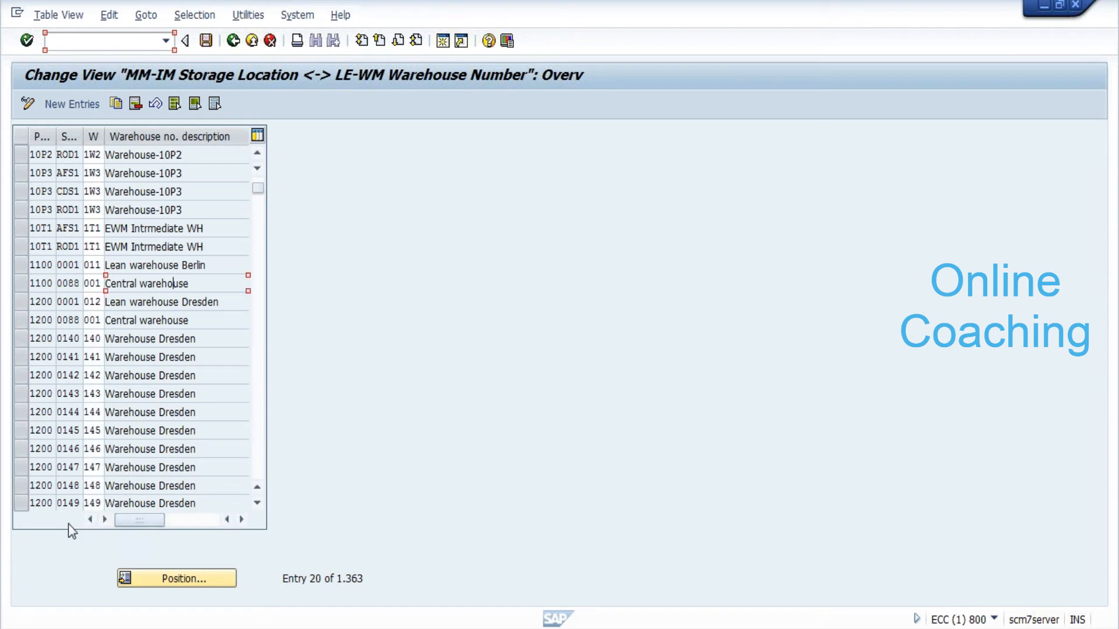
pyautogui.click(261, 222)
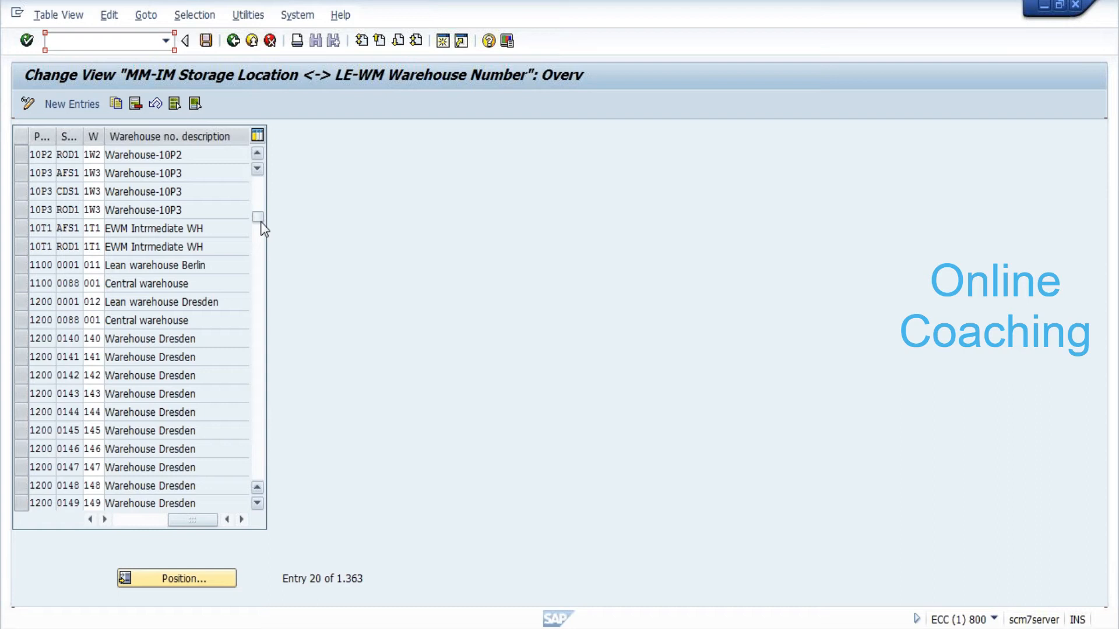
pyautogui.moveTo(260, 221); pyautogui.dragTo(258, 279)
pyautogui.click(261, 221)
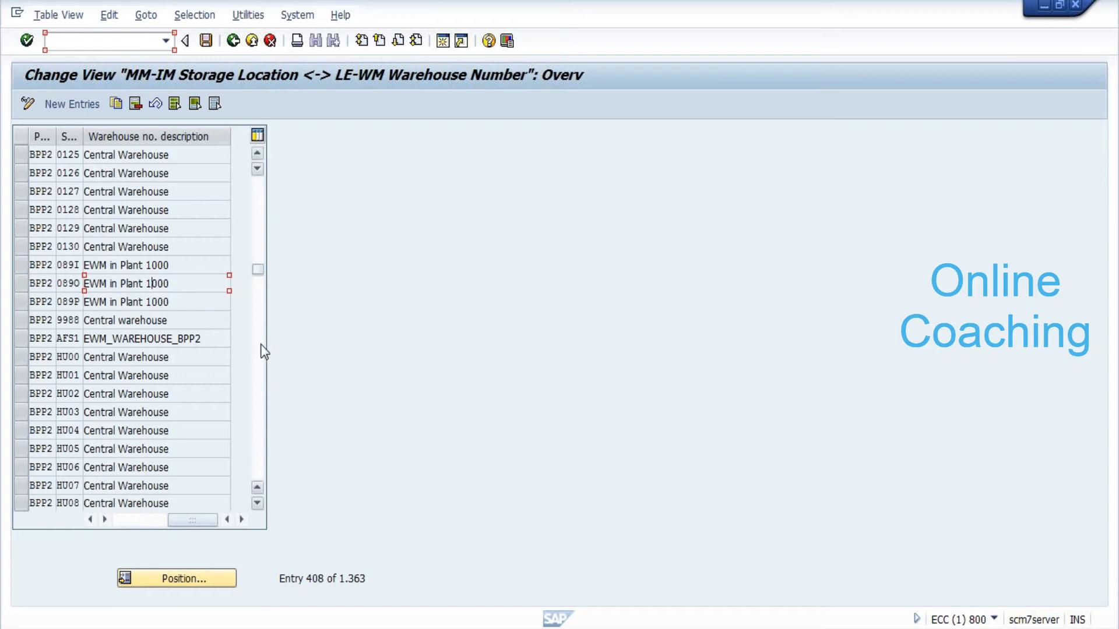
pyautogui.moveTo(182, 520); pyautogui.dragTo(108, 523)
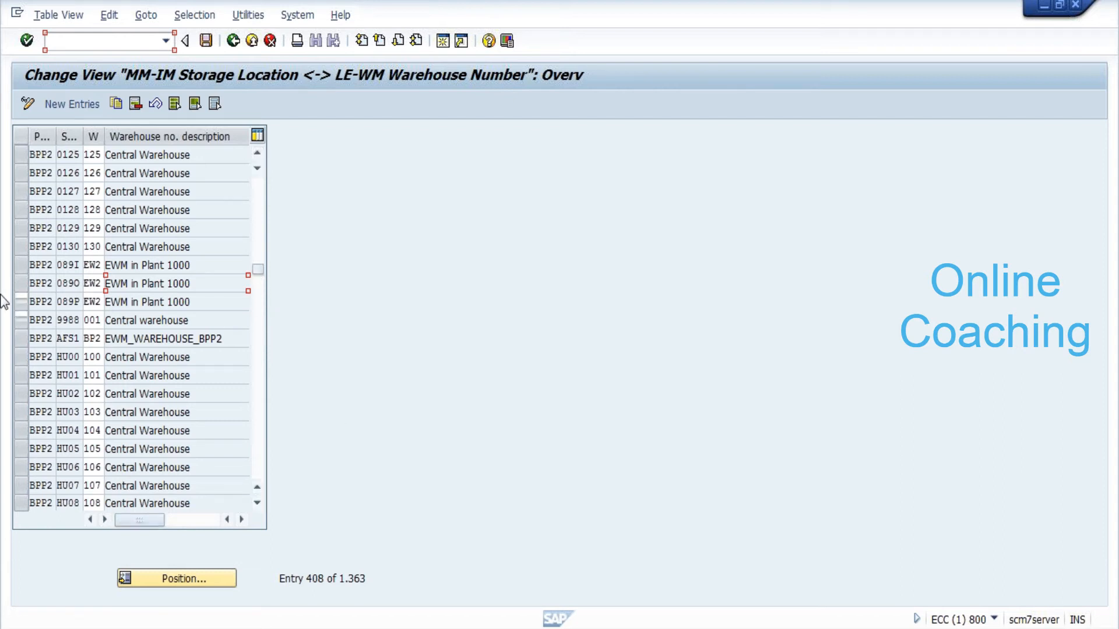
pyautogui.moveTo(259, 274); pyautogui.dragTo(259, 348)
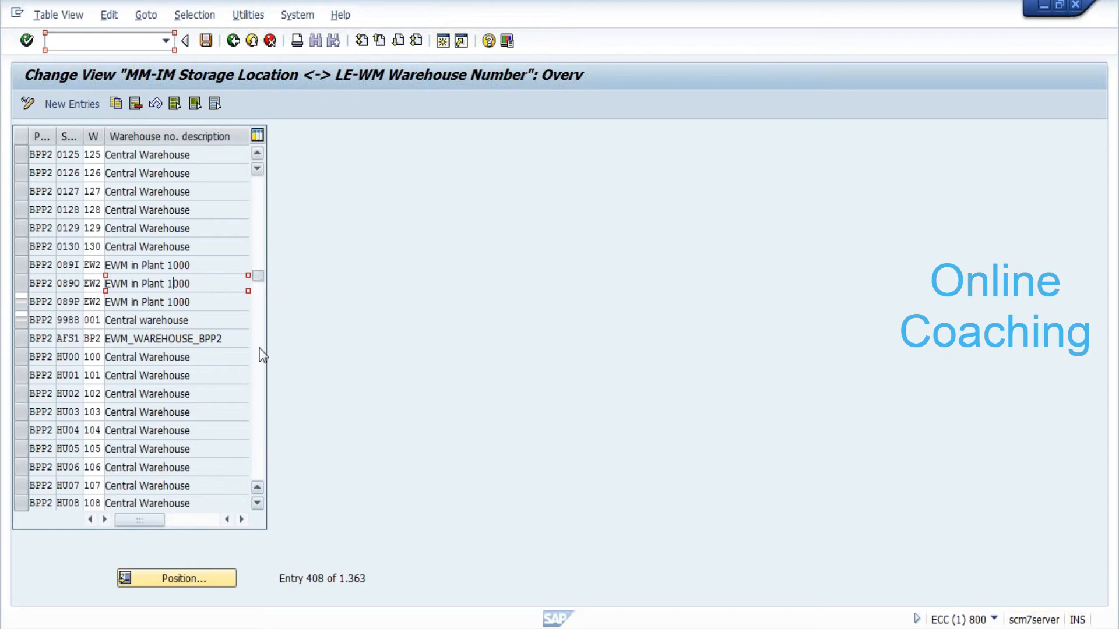
pyautogui.moveTo(183, 521); pyautogui.dragTo(130, 523)
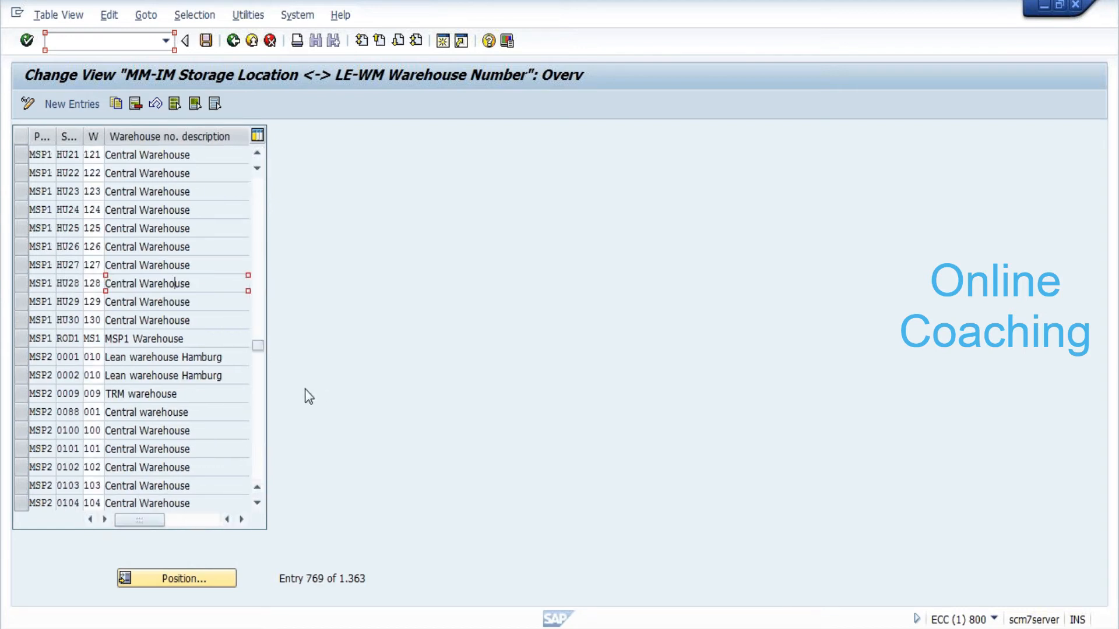
pyautogui.moveTo(259, 347); pyautogui.dragTo(267, 399)
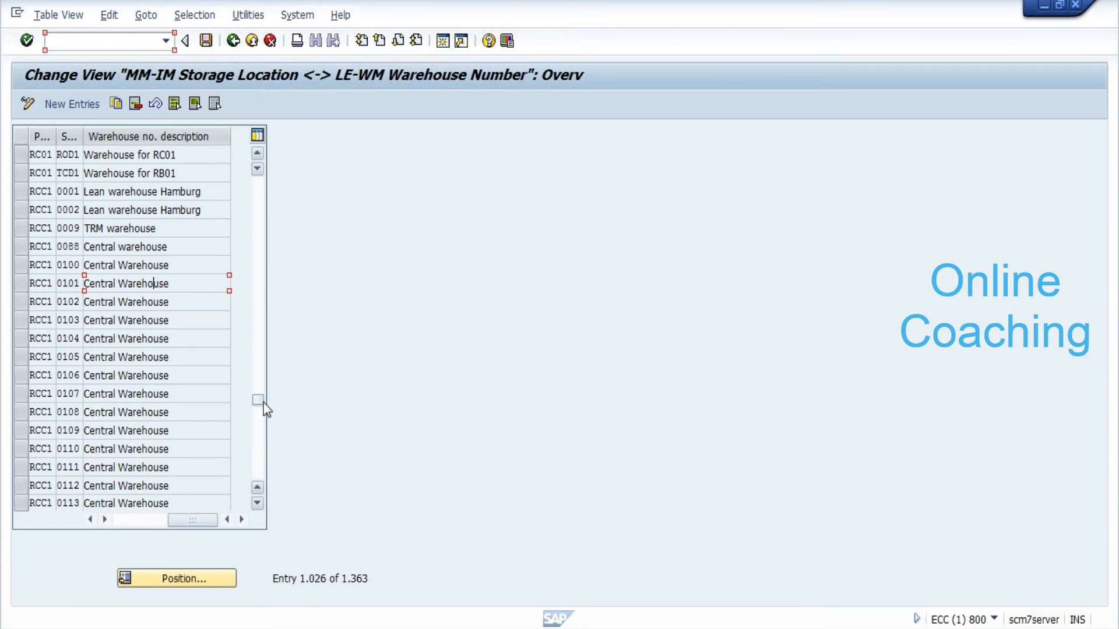
pyautogui.moveTo(263, 402); pyautogui.dragTo(263, 447)
# - Position the assignment list at plant SPCW, select its AF13 and RD13 rows for warehouse E13, and leave the view
pyautogui.click(188, 585)
pyautogui.write('SPCW')
pyautogui.press('Return')
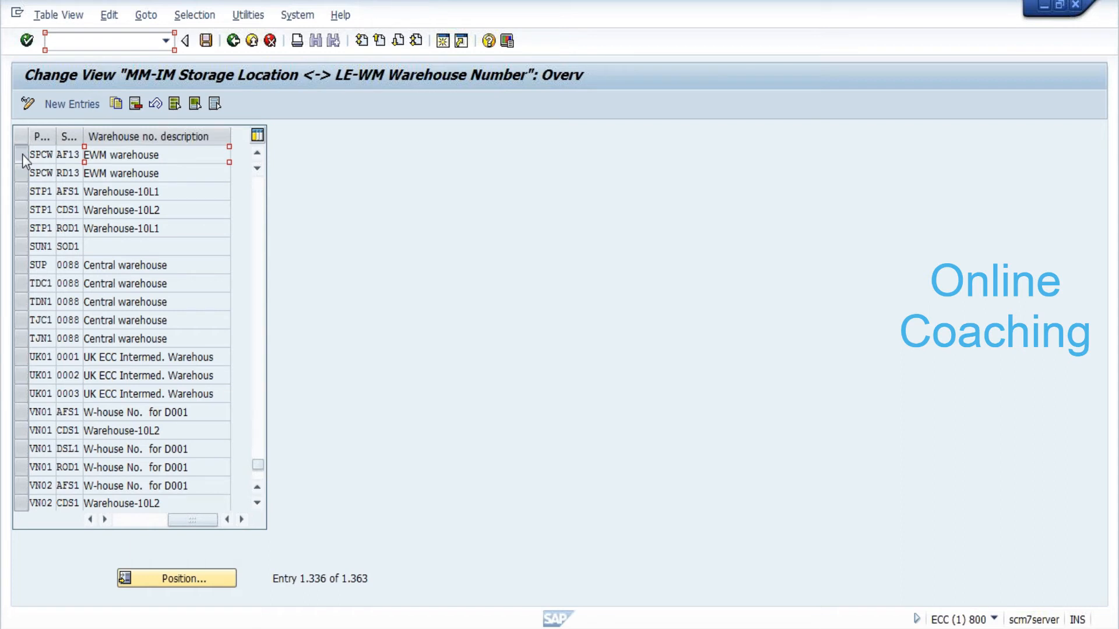
pyautogui.moveTo(23, 154); pyautogui.dragTo(22, 172)
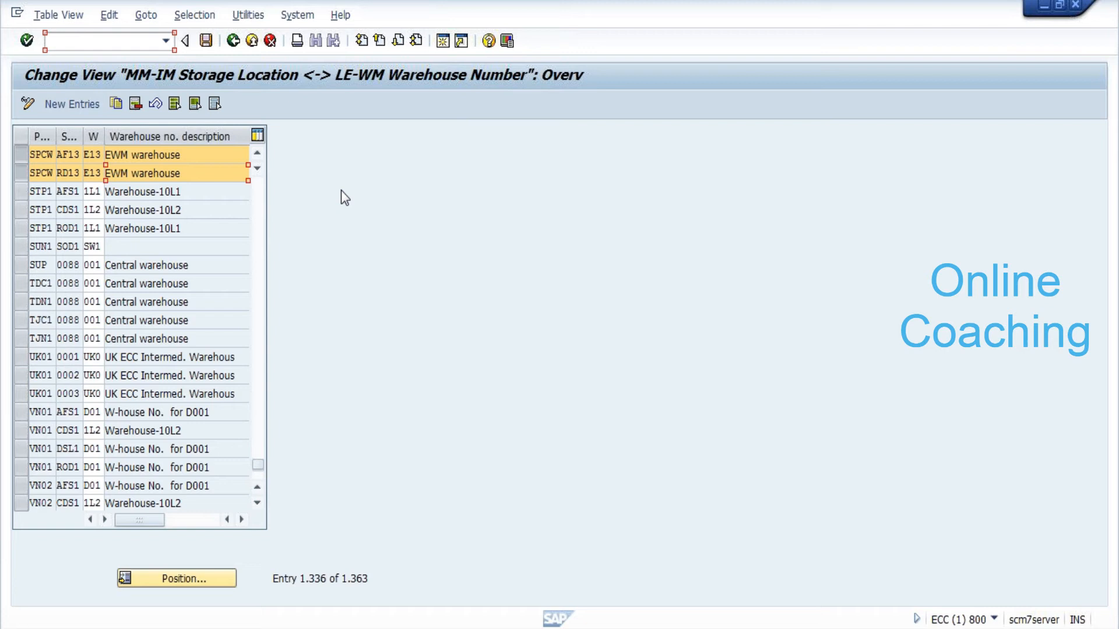
pyautogui.press('F3')
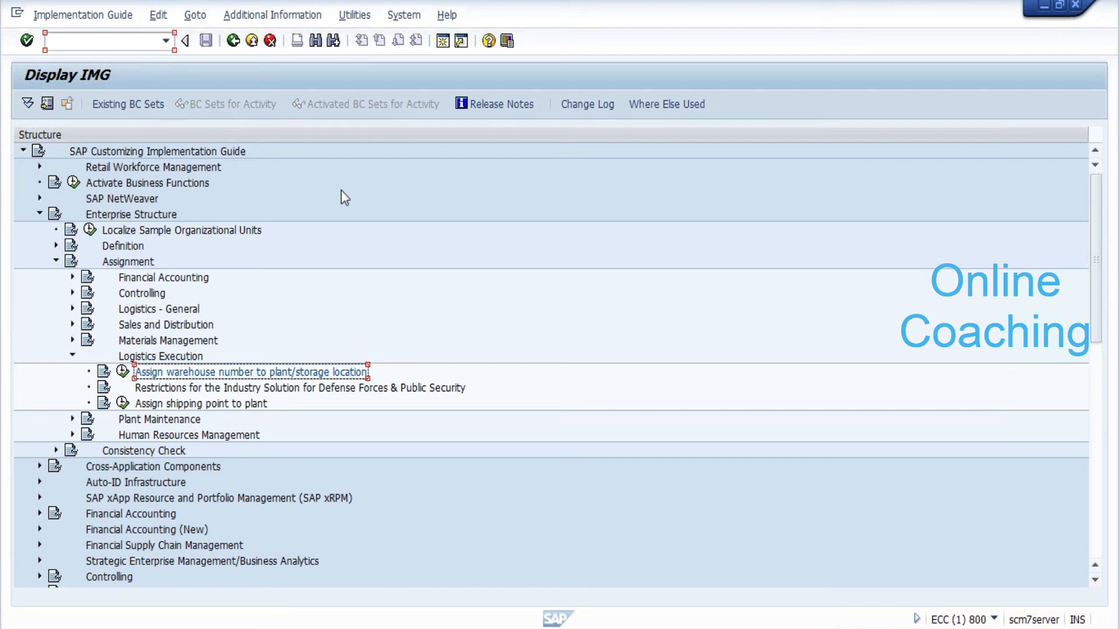
# - Collapse the Logistics Execution and Assignment nodes under Enterprise Structure
pyautogui.press('Up')
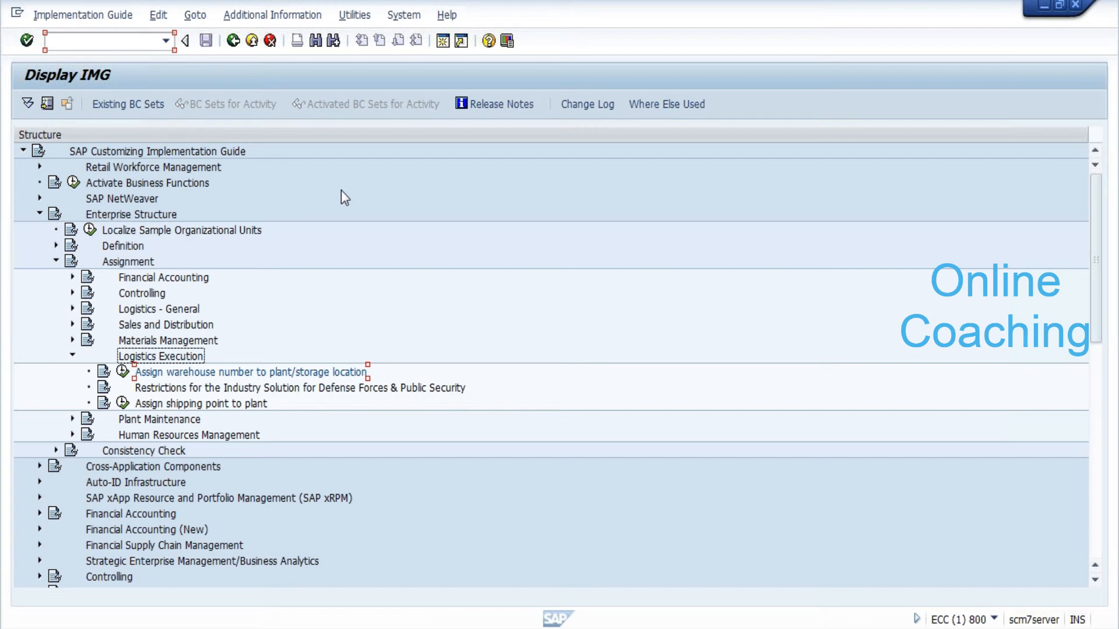
pyautogui.press('Left')
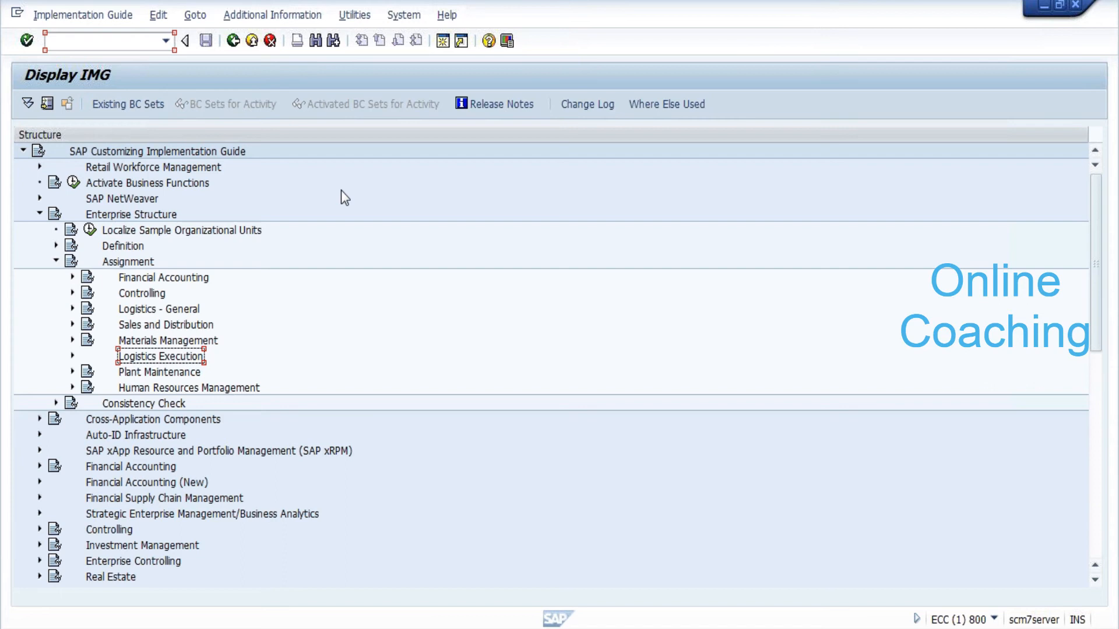
pyautogui.press('Left')
pyautogui.press('Left')
pyautogui.press('Left')
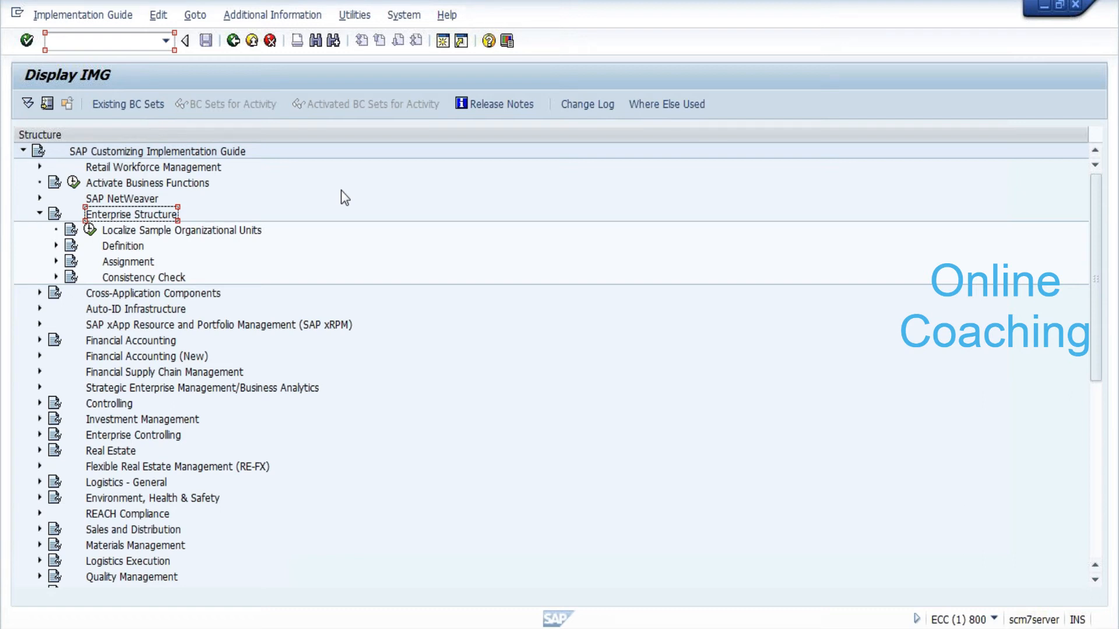
# - Collapse Enterprise Structure and move down the IMG structure to Integration with Other mySAP.com Components
pyautogui.press('Left')
pyautogui.press('Down')
pyautogui.press('Down')
pyautogui.press('Down')
pyautogui.press('Down')
pyautogui.press('Down')
pyautogui.press('Down')
pyautogui.press('Down')
pyautogui.press('Down')
pyautogui.press('Down')
pyautogui.press('Down')
pyautogui.press('Down')
pyautogui.press('Down')
pyautogui.press('Down')
pyautogui.press('Down')
pyautogui.press('Down')
pyautogui.press('Down')
pyautogui.press('Down')
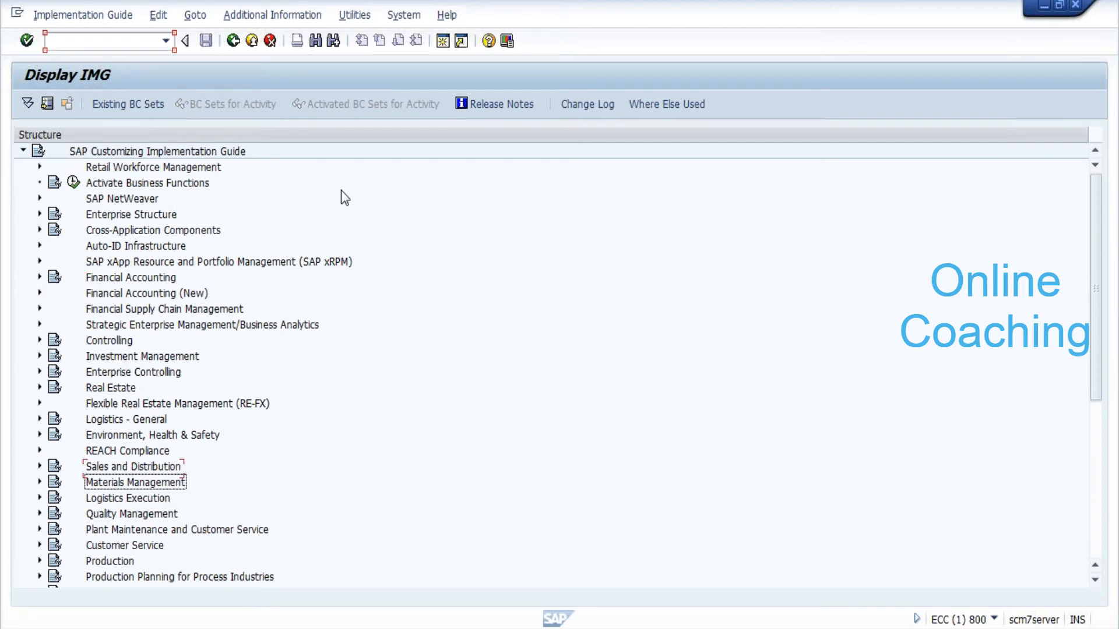
pyautogui.press('Down')
pyautogui.press('Down')
pyautogui.press('Down')
pyautogui.press('Down')
pyautogui.press('Down')
pyautogui.press('Down')
pyautogui.press('Down')
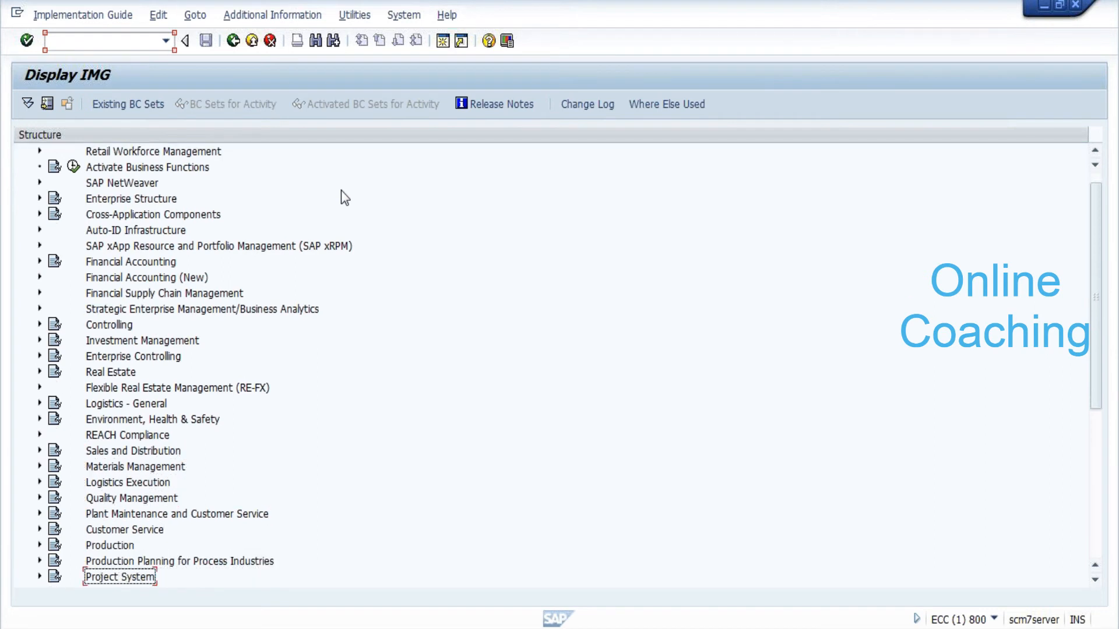
pyautogui.press('Down')
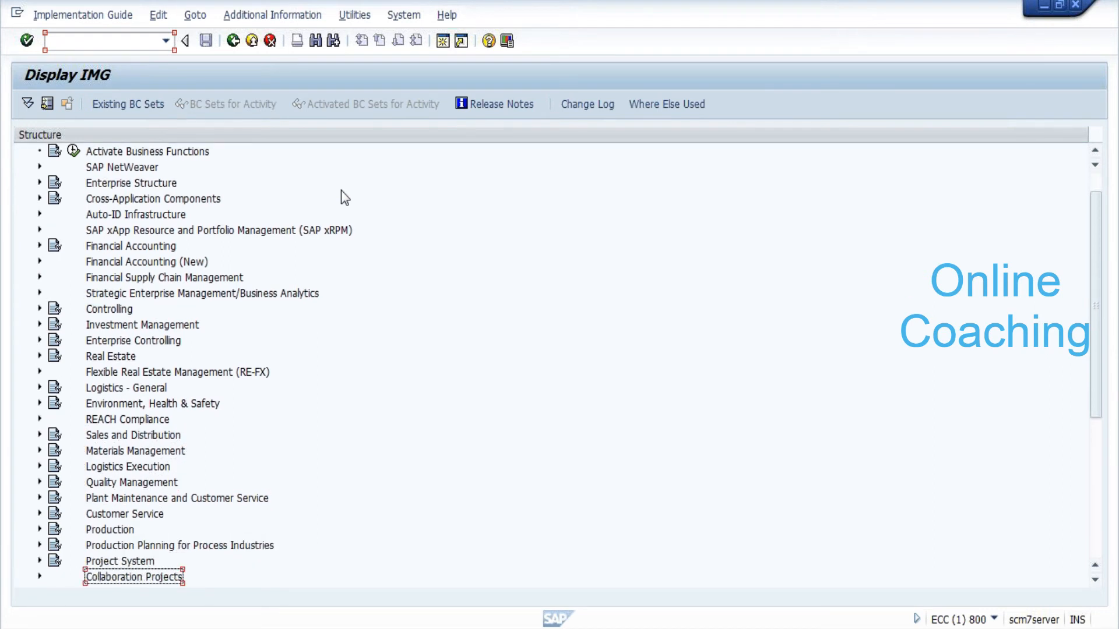
pyautogui.press('Down')
pyautogui.press('Down')
pyautogui.press('Down')
pyautogui.press('Down')
pyautogui.press('Down')
pyautogui.press('Down')
pyautogui.press('Down')
pyautogui.press('Down')
pyautogui.press('Down')
pyautogui.press('Down')
pyautogui.press('Down')
pyautogui.press('Down')
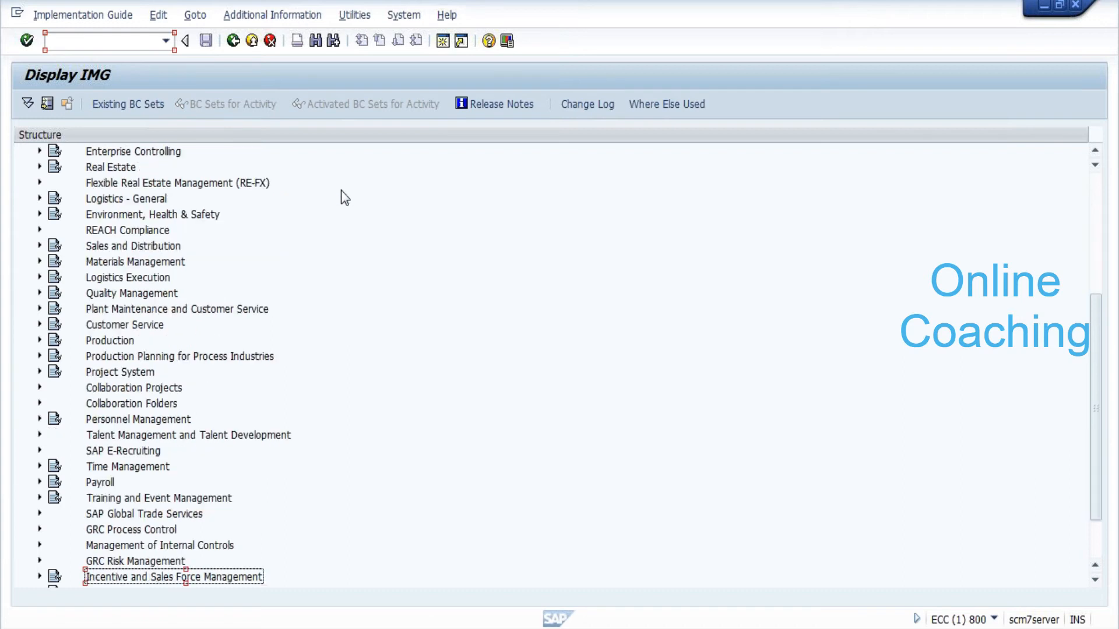
pyautogui.press('Down')
pyautogui.press('Down')
pyautogui.press('Down')
pyautogui.press('Down')
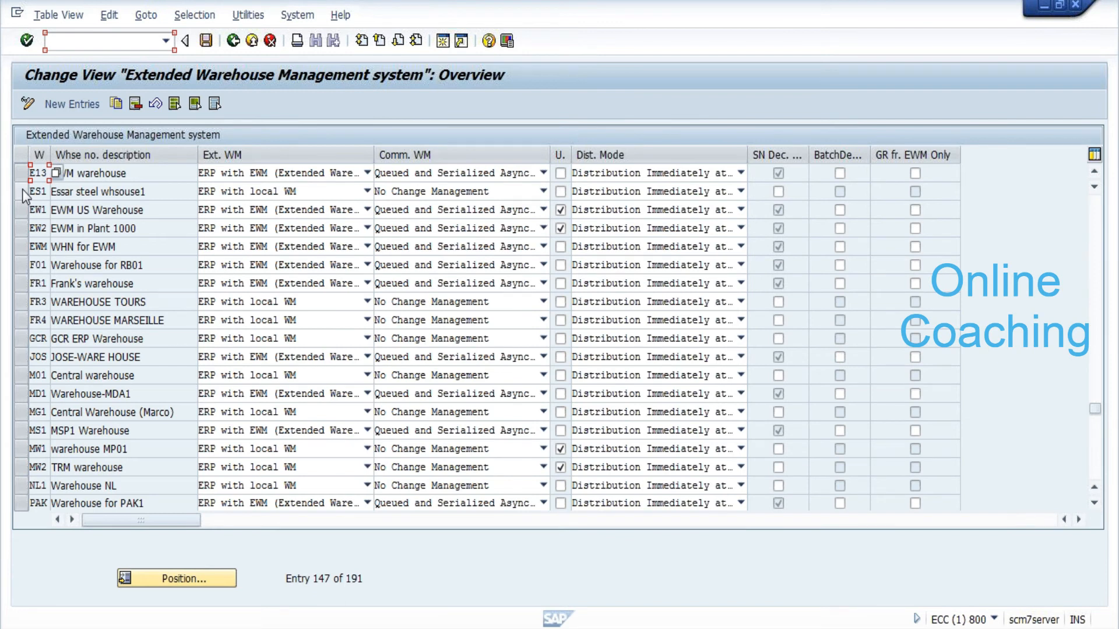
# - Check the distribution mode and external WM setting of warehouse E13 in the Extended Warehouse Management system view, and leave the view
pyautogui.click(665, 174)
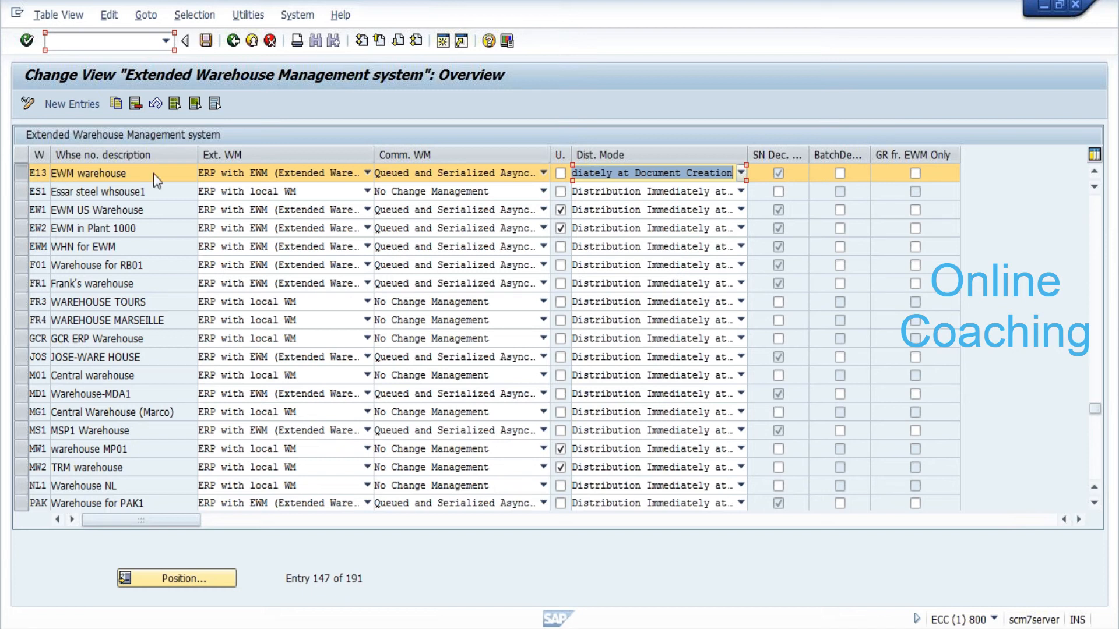
pyautogui.click(237, 175)
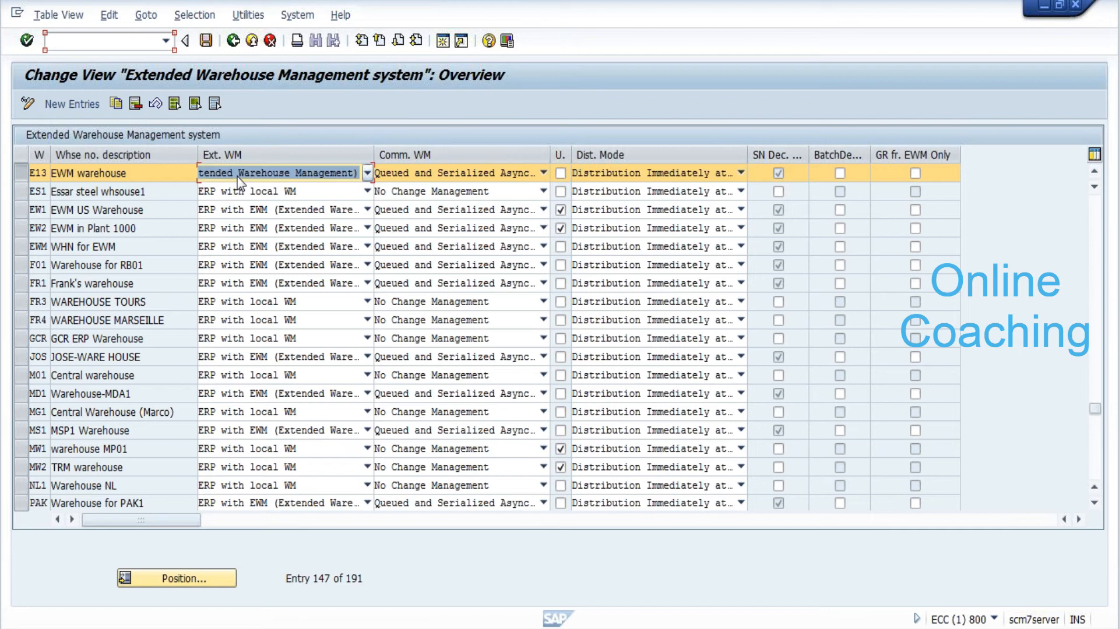
pyautogui.click(265, 100)
pyautogui.click(232, 41)
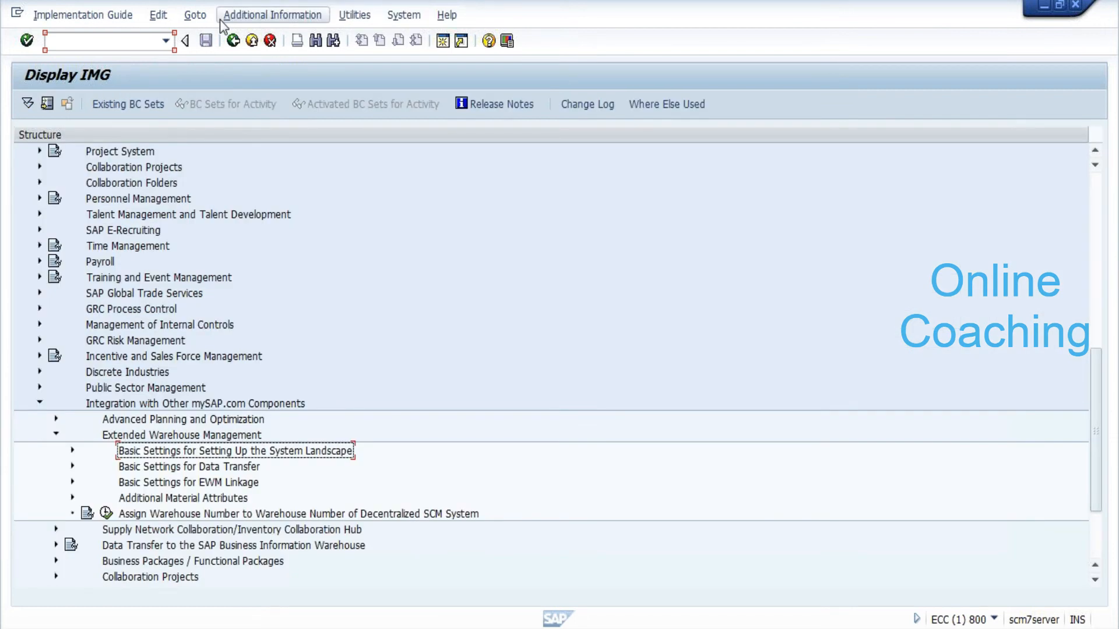
# - Expand Basic Settings for Setting Up the System Landscape under Extended Warehouse Management and look over its activities
pyautogui.press('Right')
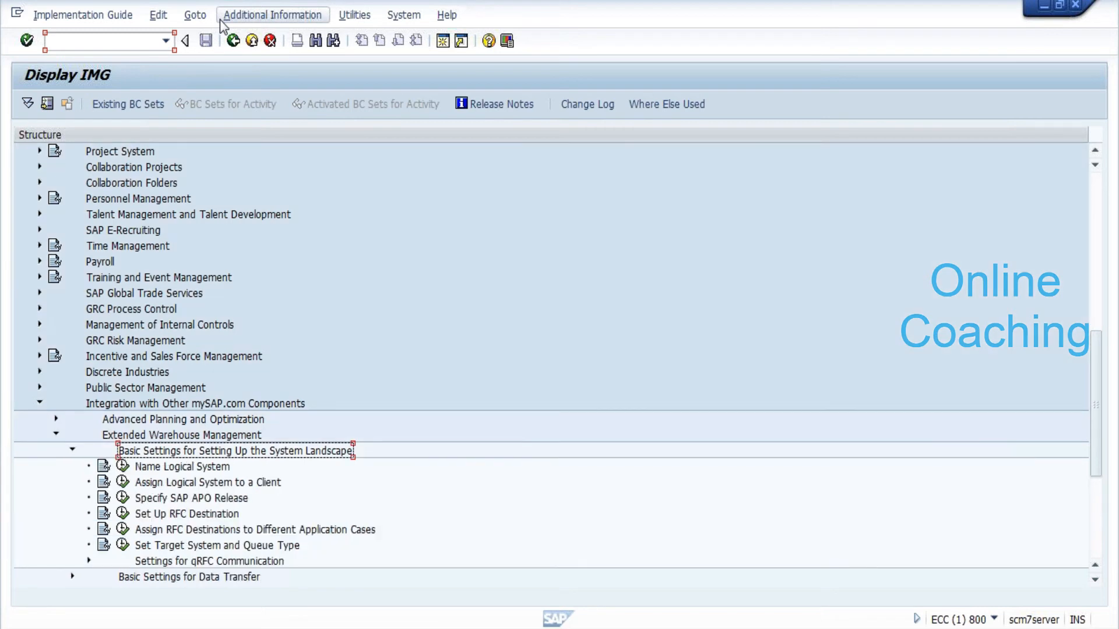
pyautogui.press('Down')
pyautogui.press('Down')
pyautogui.press('Up')
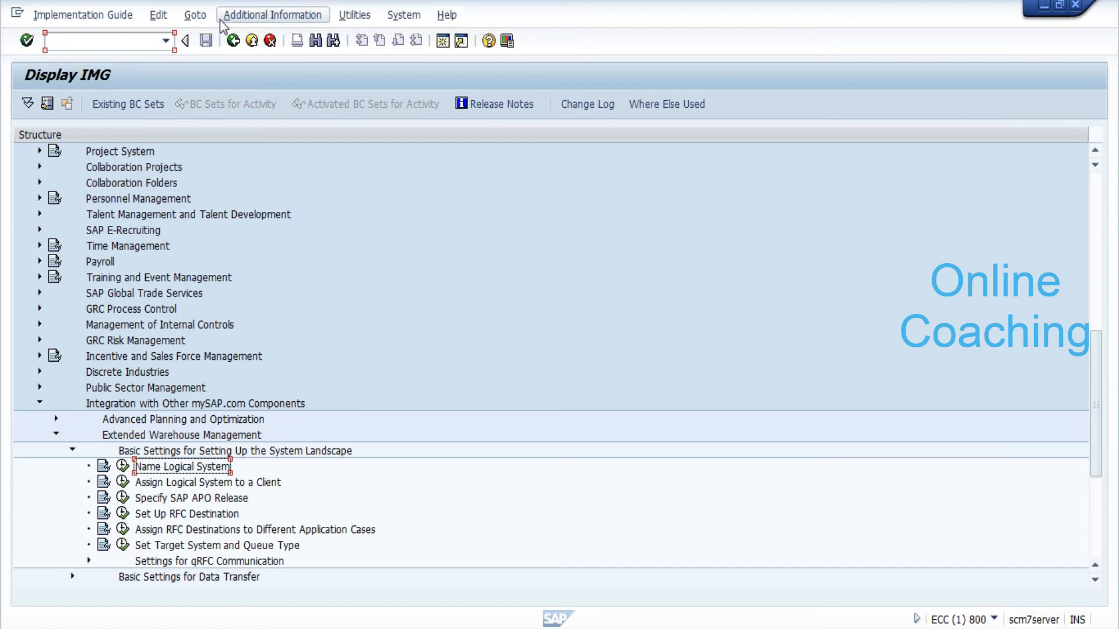
pyautogui.press('Up')
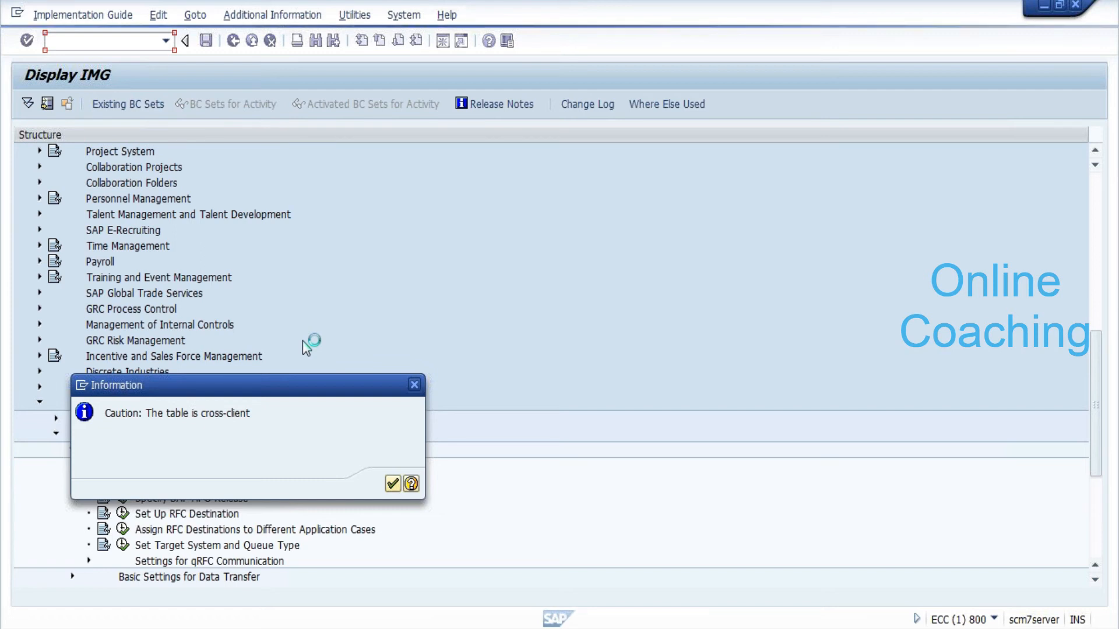
# - Open the cross-client logical systems list, check the EWMCLNT890 entry and return to the IMG
pyautogui.press('Return')
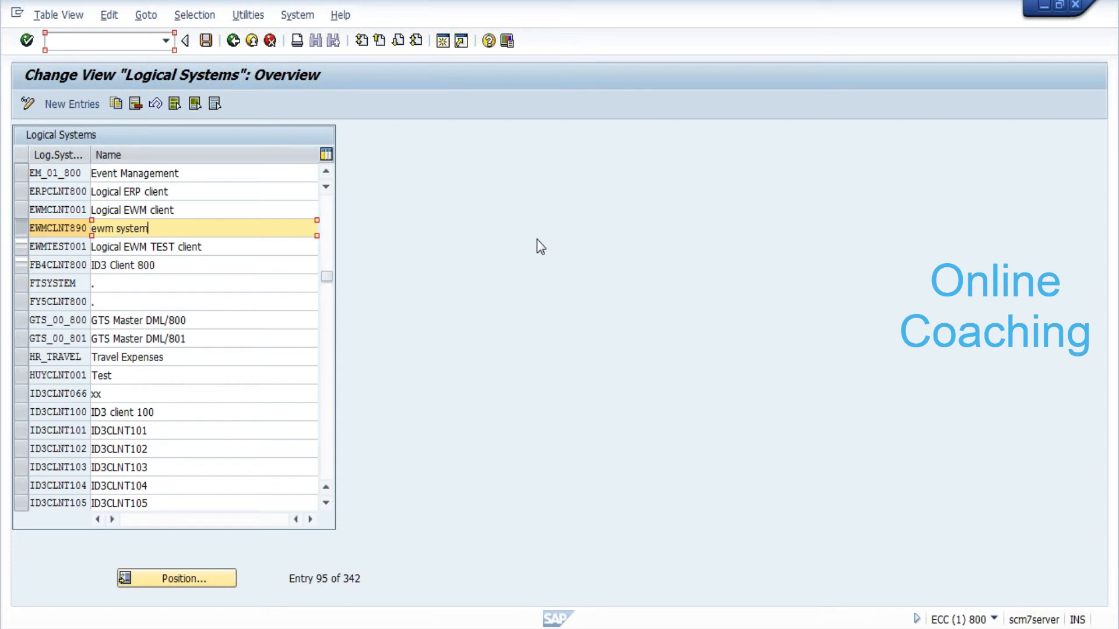
pyautogui.press('Return')
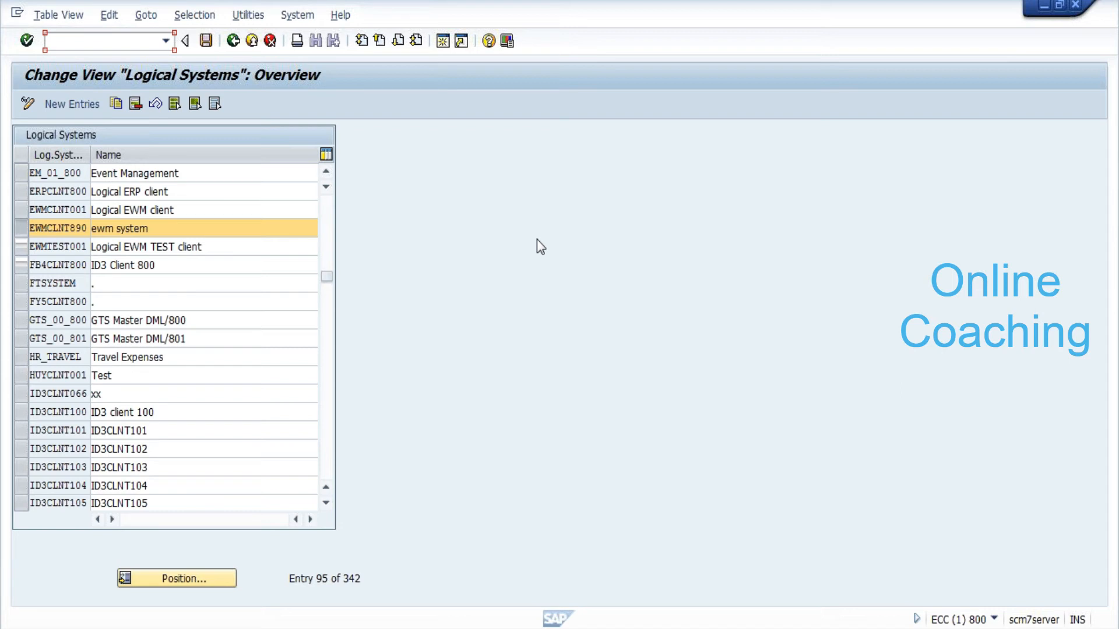
pyautogui.press('F3')
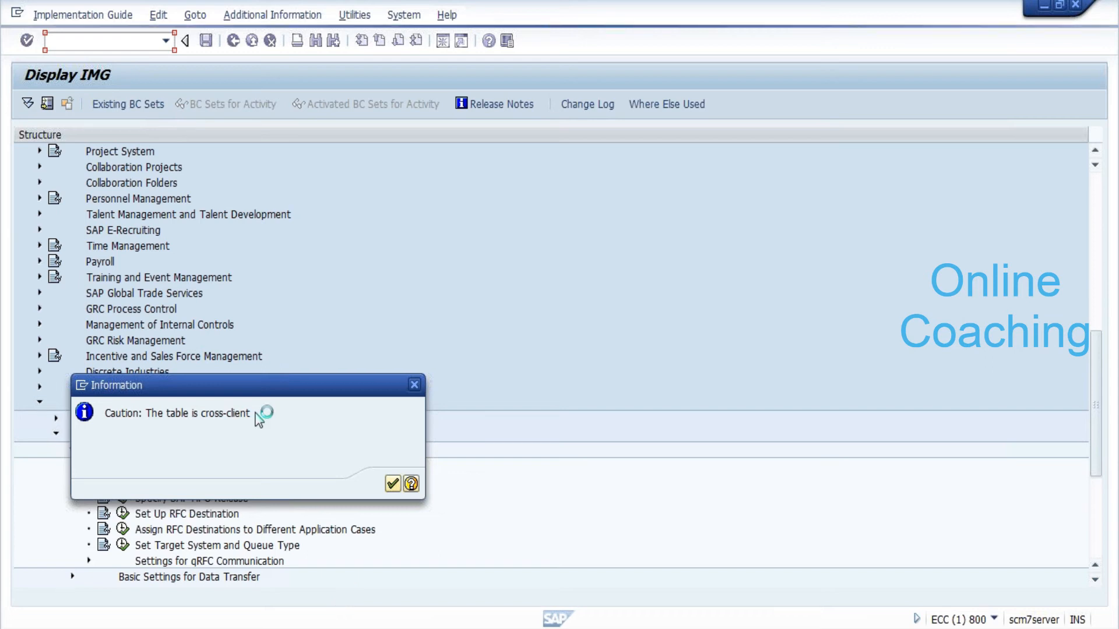
# - Open the cross-client client list and display the details of client EWM
pyautogui.press('Return')
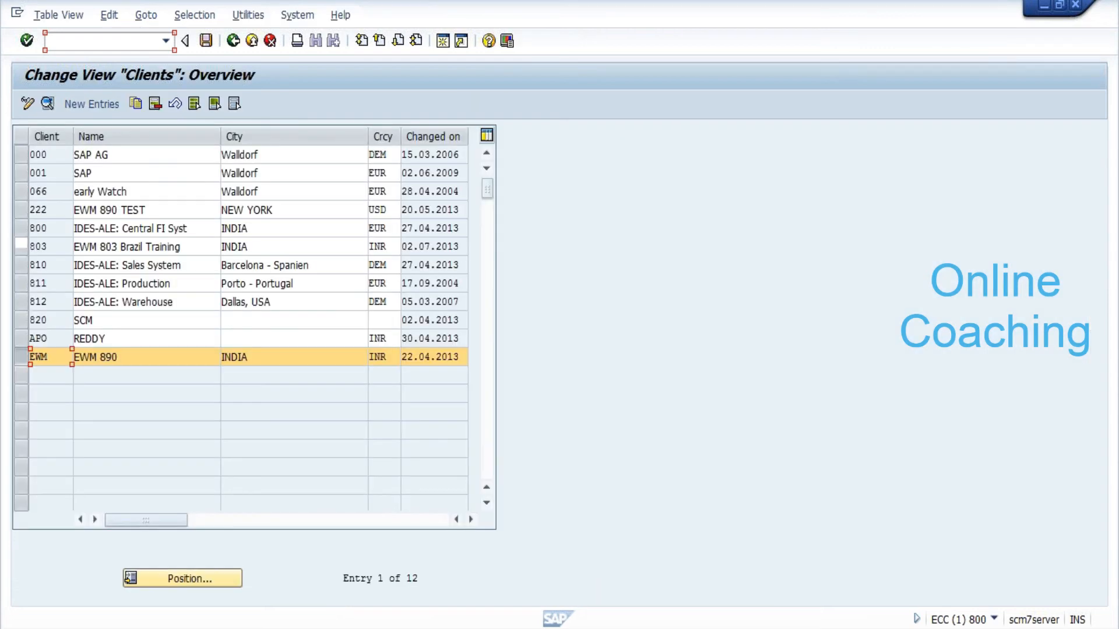
pyautogui.click(50, 106)
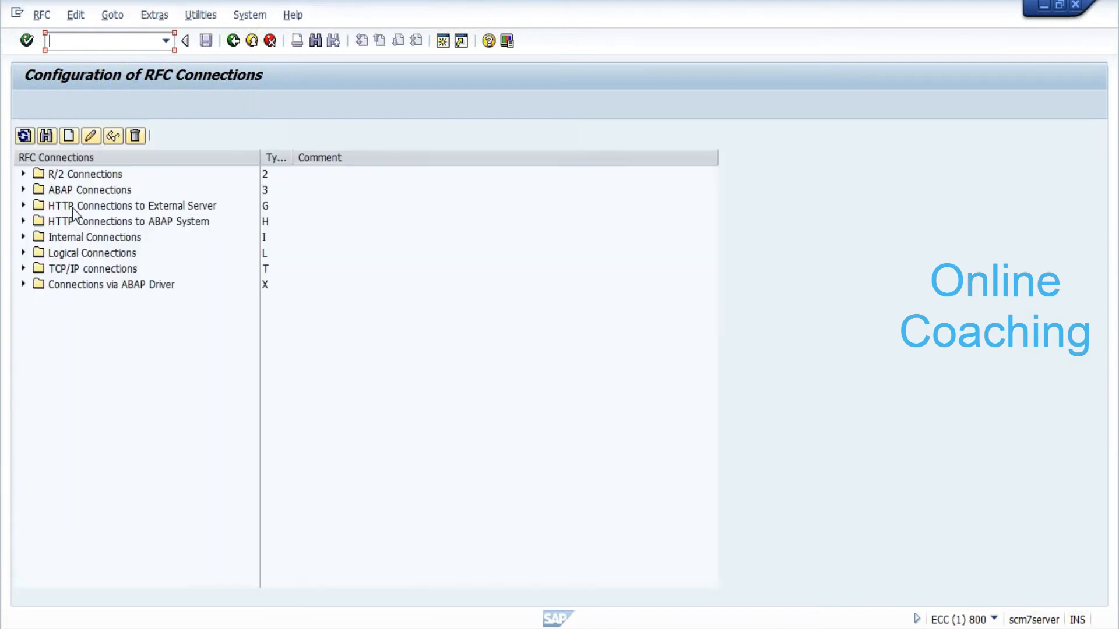
# - Expand the ABAP connections in the RFC configuration, find the EWMCLNT890 destination and open it
pyautogui.doubleClick(82, 190)
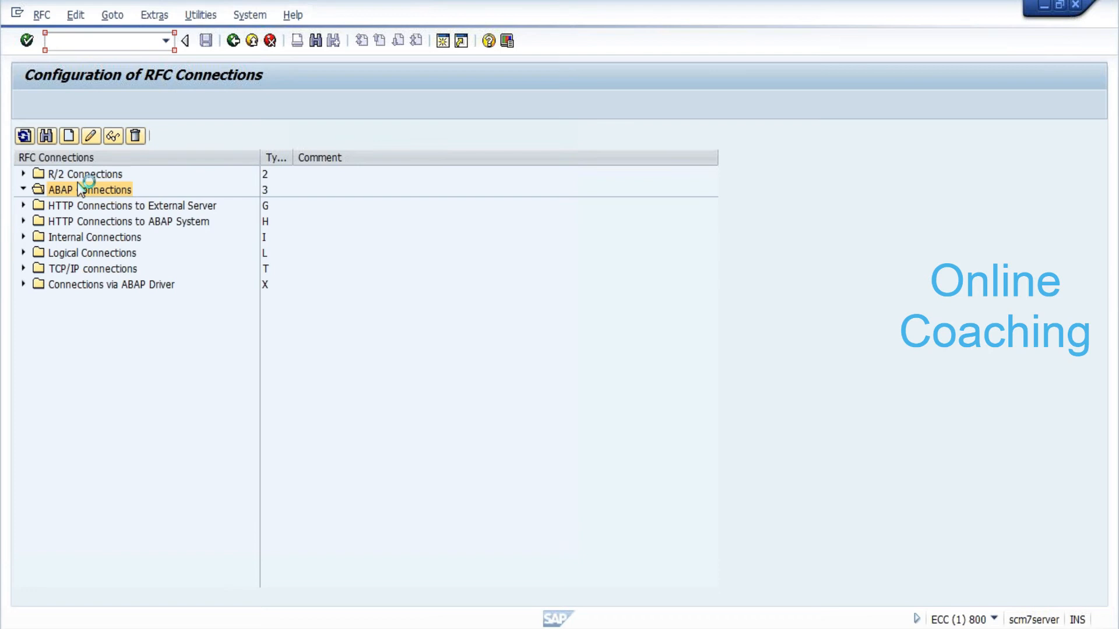
pyautogui.press('Down')
pyautogui.press('Down')
pyautogui.press('Down')
pyautogui.press('Down')
pyautogui.press('Down')
pyautogui.press('Down')
pyautogui.press('Down')
pyautogui.press('Down')
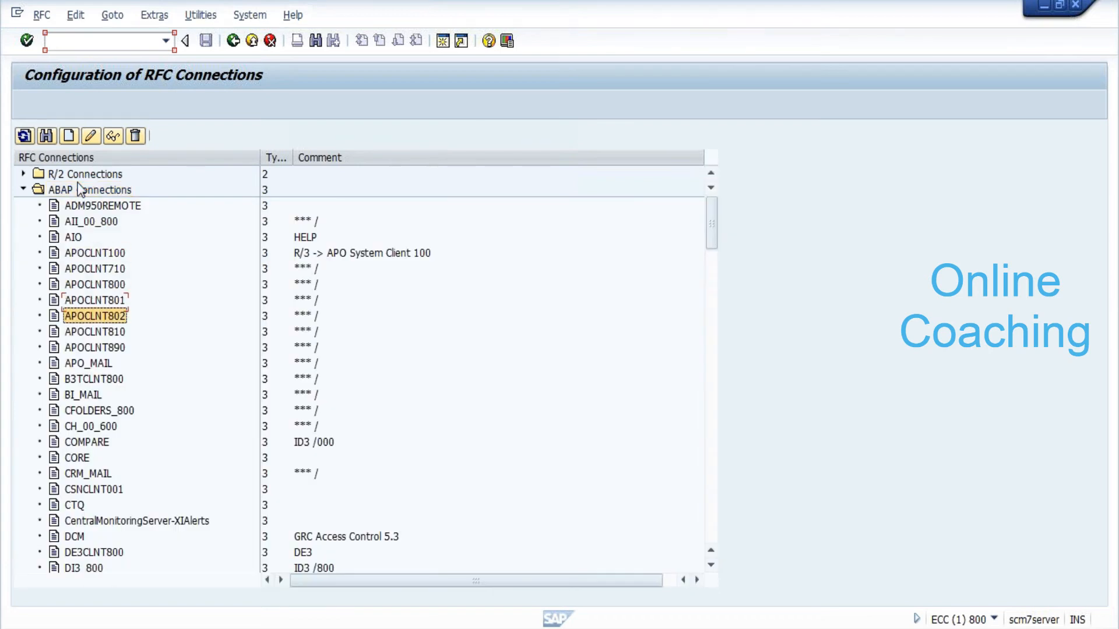
pyautogui.press('Down')
pyautogui.press('Down')
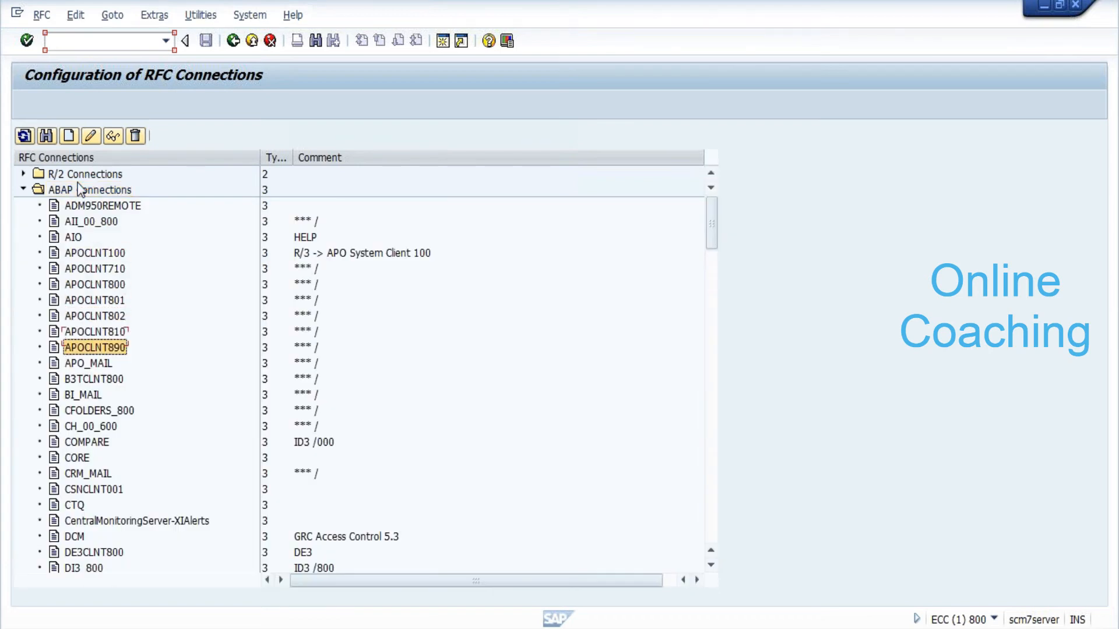
pyautogui.press('Down')
pyautogui.press('Down')
pyautogui.press('Down')
pyautogui.press('Down')
pyautogui.press('Down')
pyautogui.press('Down')
pyautogui.press('Down')
pyautogui.press('Down')
pyautogui.press('Down')
pyautogui.press('Down')
pyautogui.press('Down')
pyautogui.press('Down')
pyautogui.press('Down')
pyautogui.press('Down')
pyautogui.press('Down')
pyautogui.press('Down')
pyautogui.press('Down')
pyautogui.press('Down')
pyautogui.press('Down')
pyautogui.press('Down')
pyautogui.press('Down')
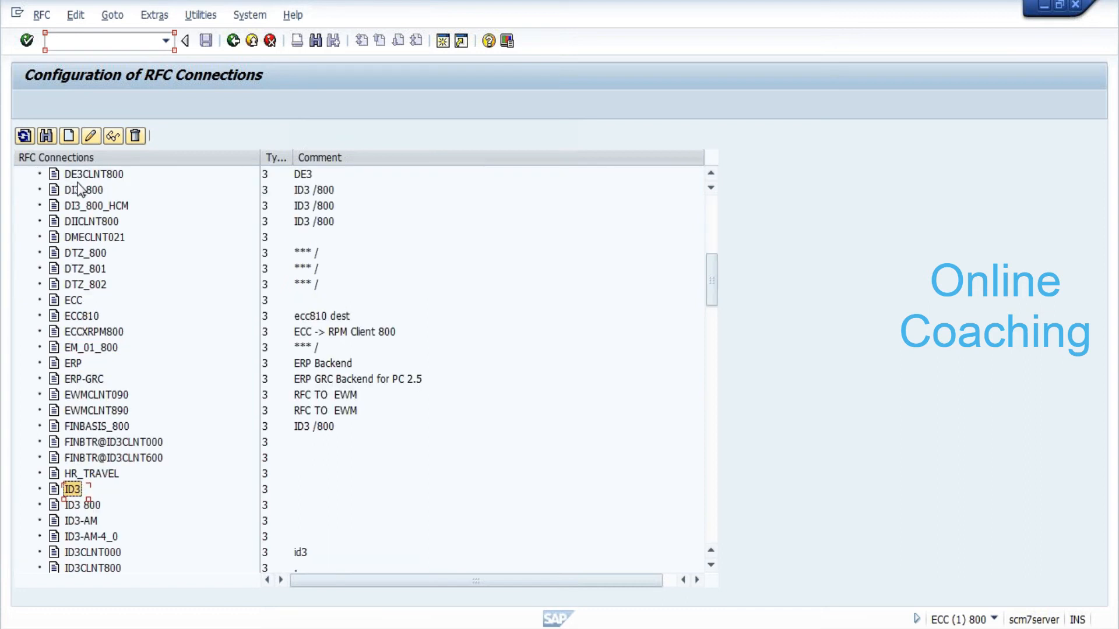
pyautogui.click(92, 411)
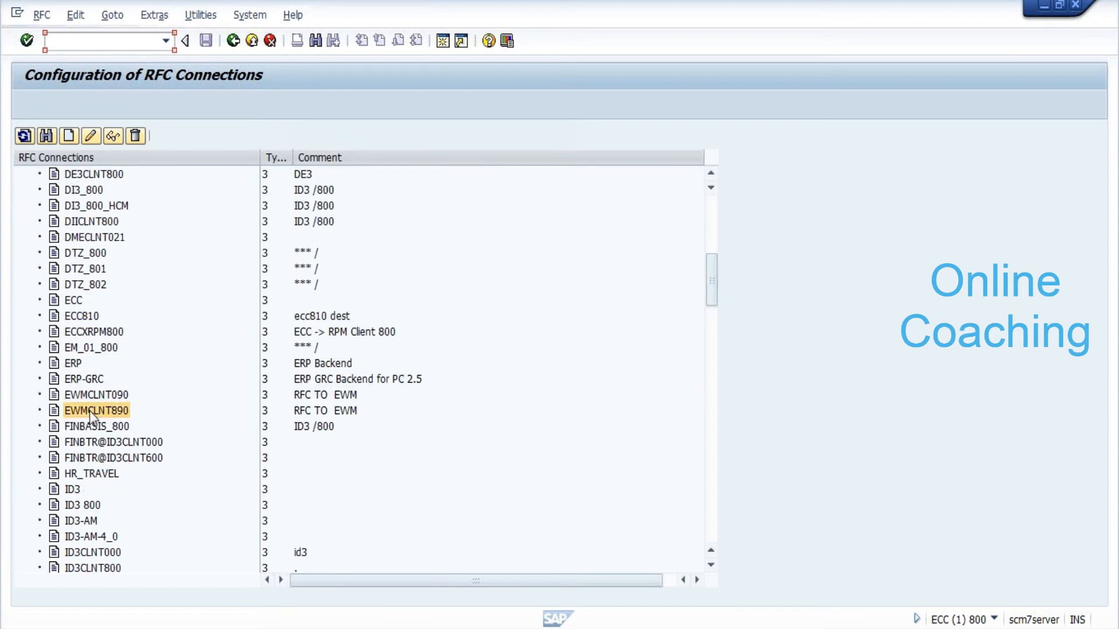
pyautogui.doubleClick(89, 411)
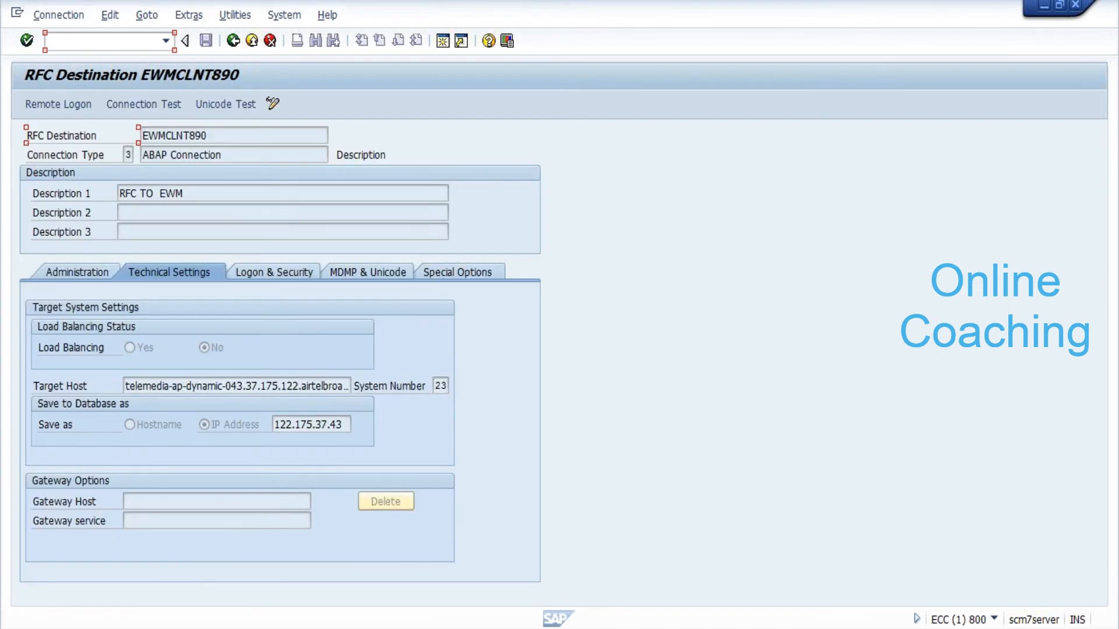
# - Check the destination name, target host and IP address of RFC destination EWMCLNT890, and leave the RFC configuration
pyautogui.click(175, 135)
pyautogui.moveTo(207, 135); pyautogui.dragTo(141, 136)
pyautogui.click(140, 137)
pyautogui.click(193, 386)
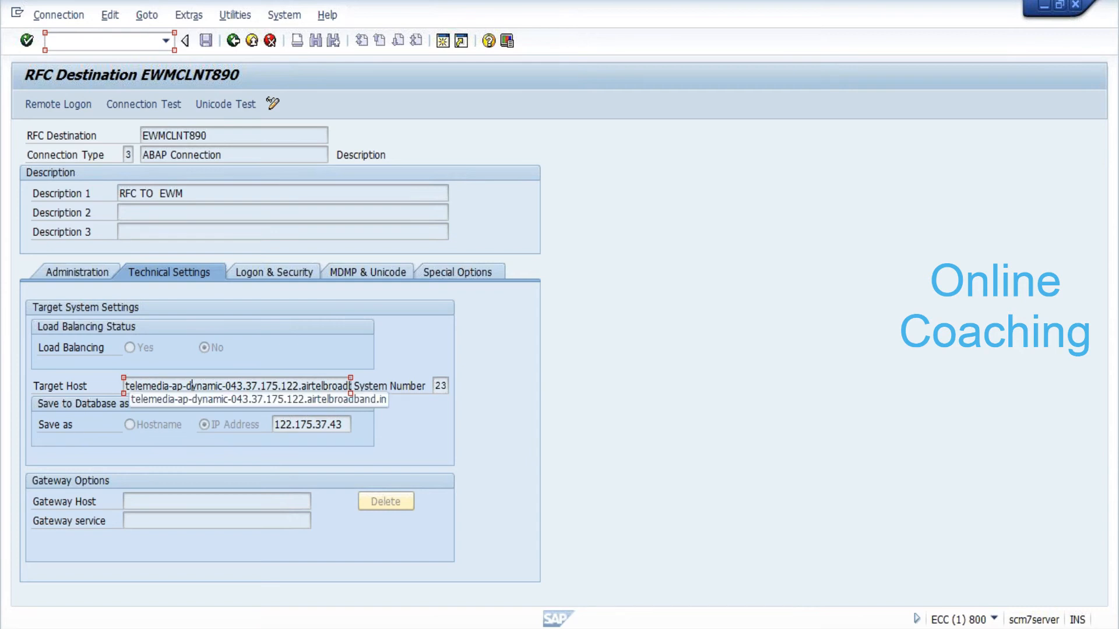
pyautogui.click(316, 424)
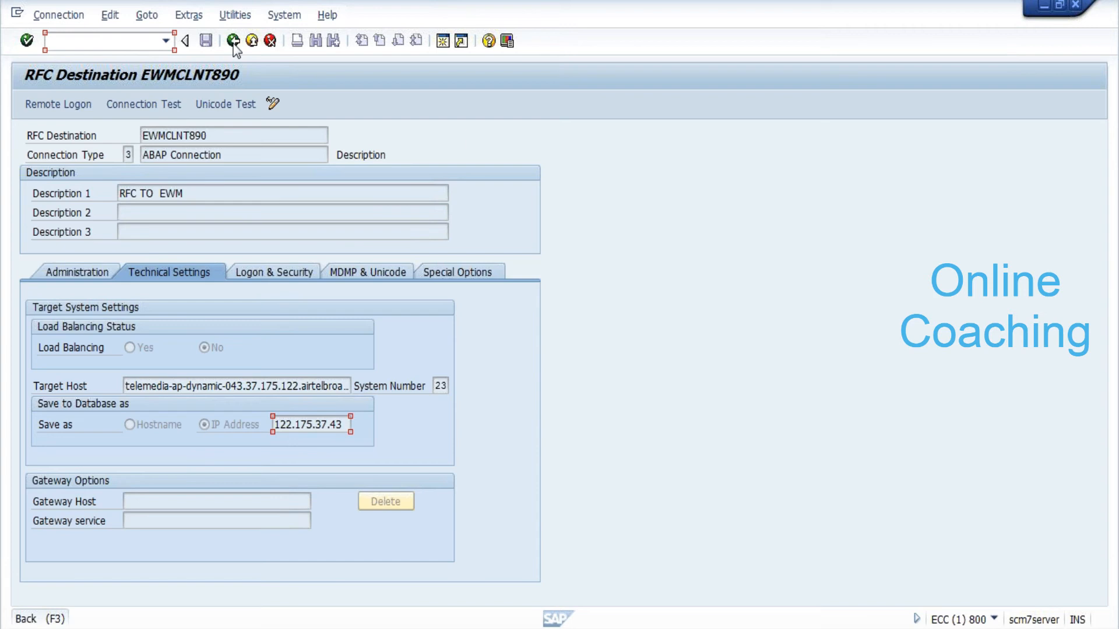
pyautogui.click(233, 41)
# - Collapse the system landscape settings and look over the activities under Basic Settings for EWM Linkage
pyautogui.doubleClick(342, 454)
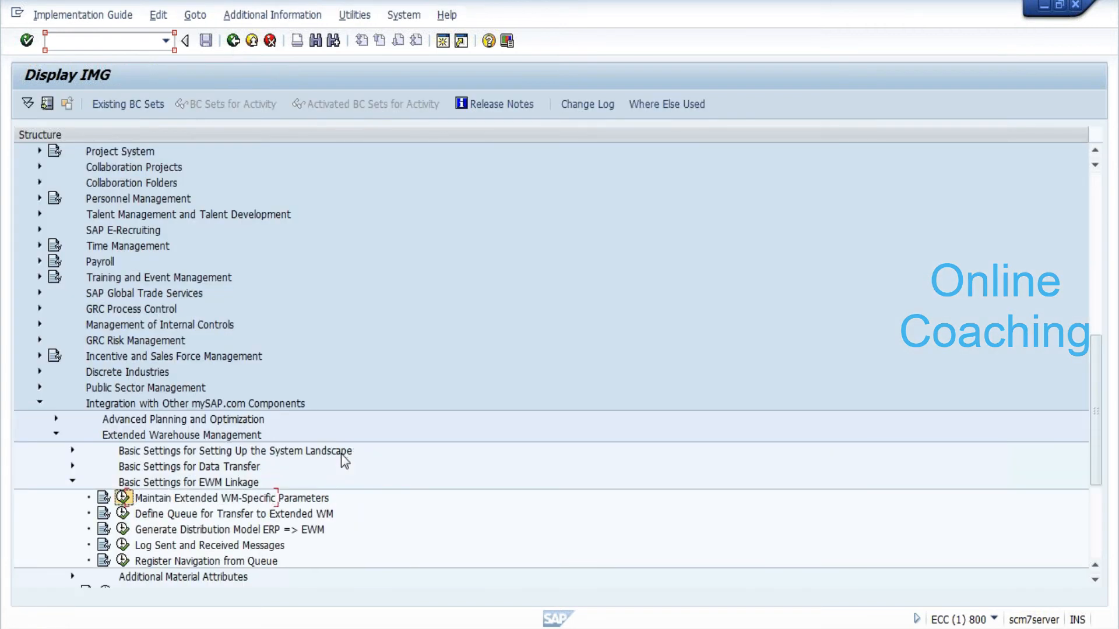
pyautogui.press('Down')
pyautogui.press('Down')
pyautogui.press('Down')
pyautogui.press('Up')
pyautogui.press('Up')
pyautogui.press('Up')
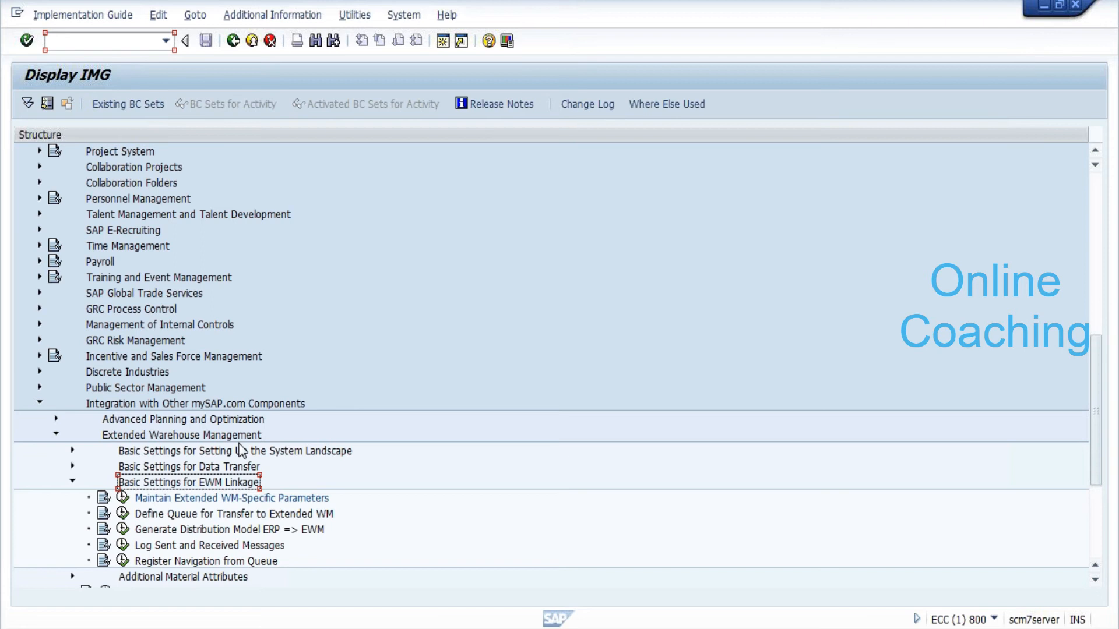
# - Switch to the SCM system and log on to client 890 with the account password
pyautogui.hotkey('alt', 'Tab')
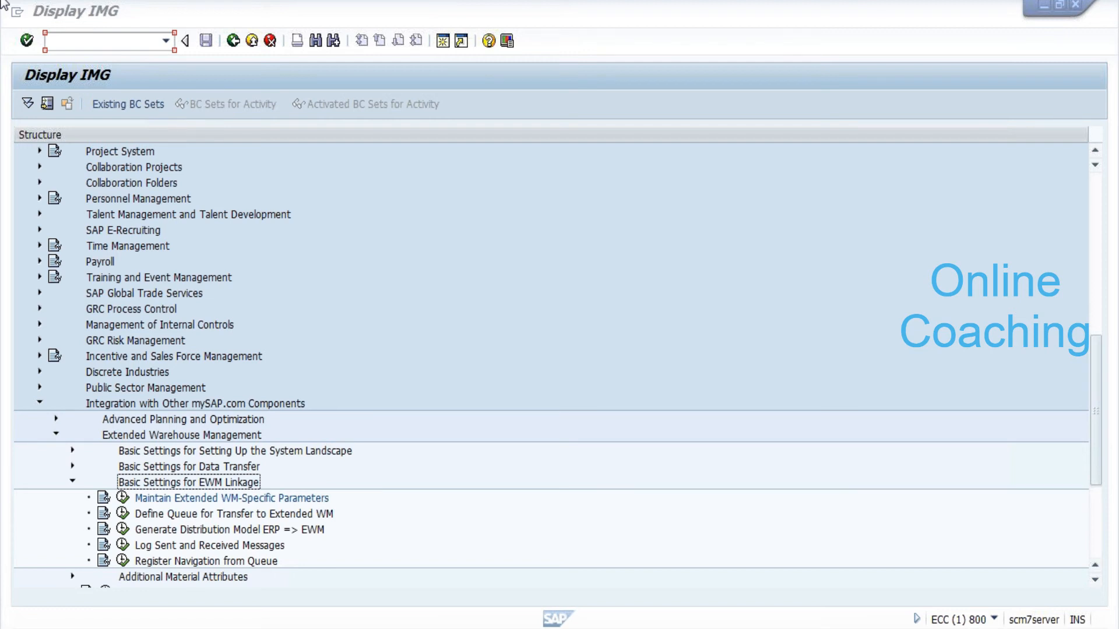
pyautogui.write('SP')
pyautogui.press('Return')
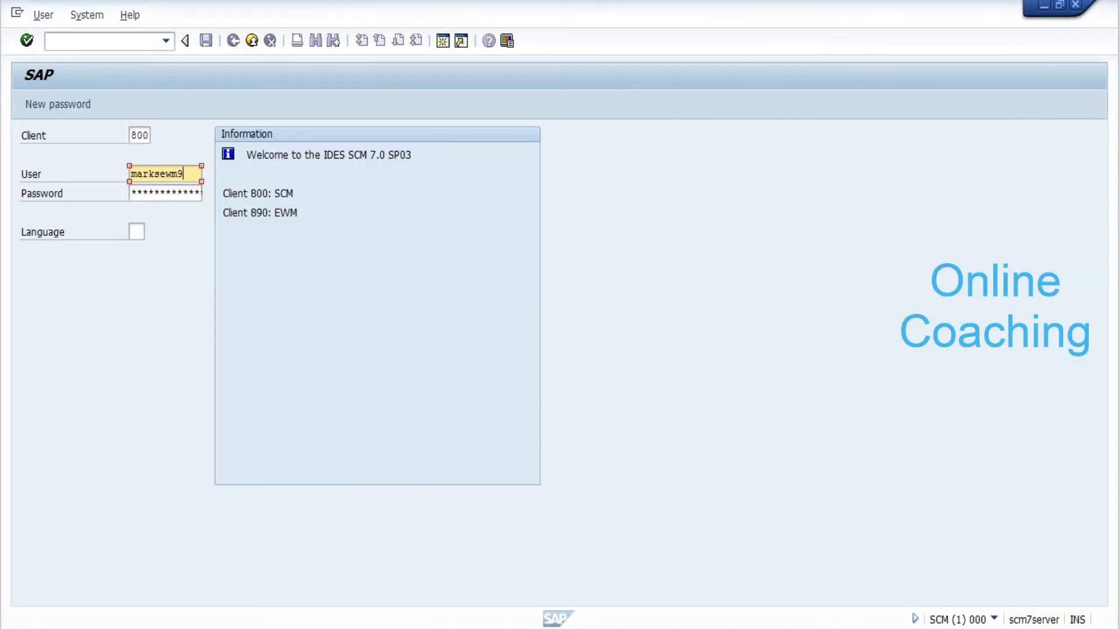
pyautogui.click(139, 135)
pyautogui.write('90')
pyautogui.click(132, 193)
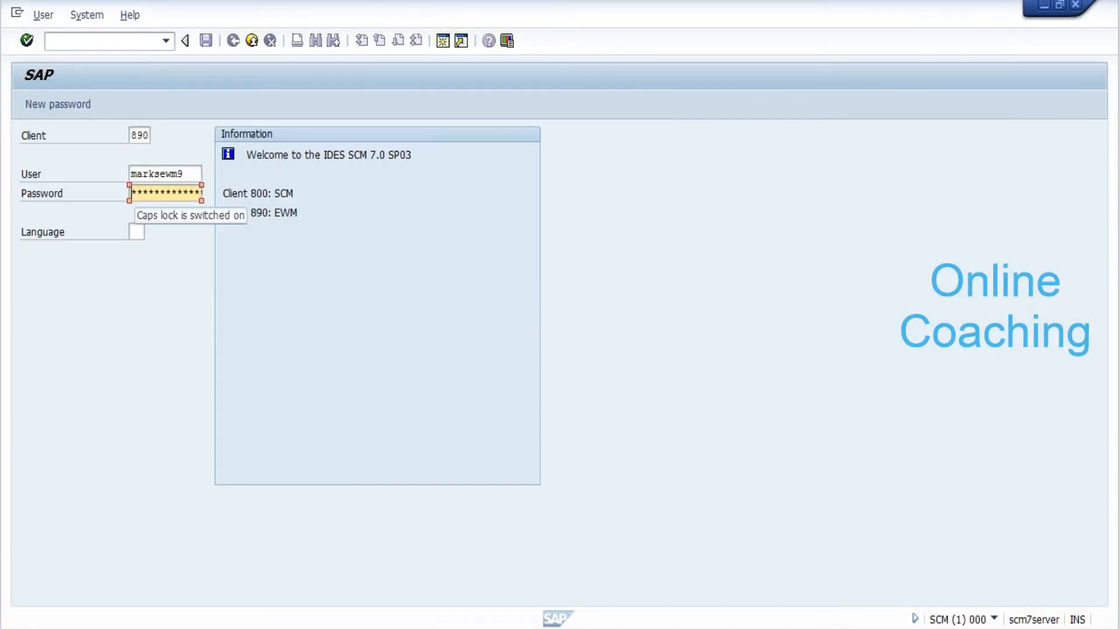
pyautogui.press('capslock')
pyautogui.write('********')
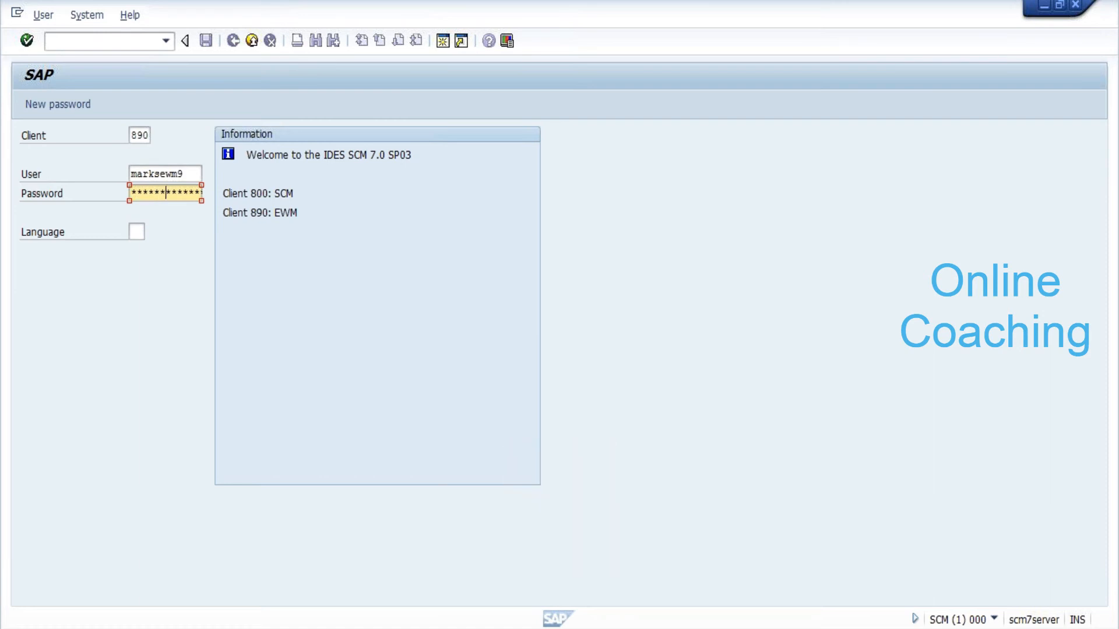
pyautogui.press('Return')
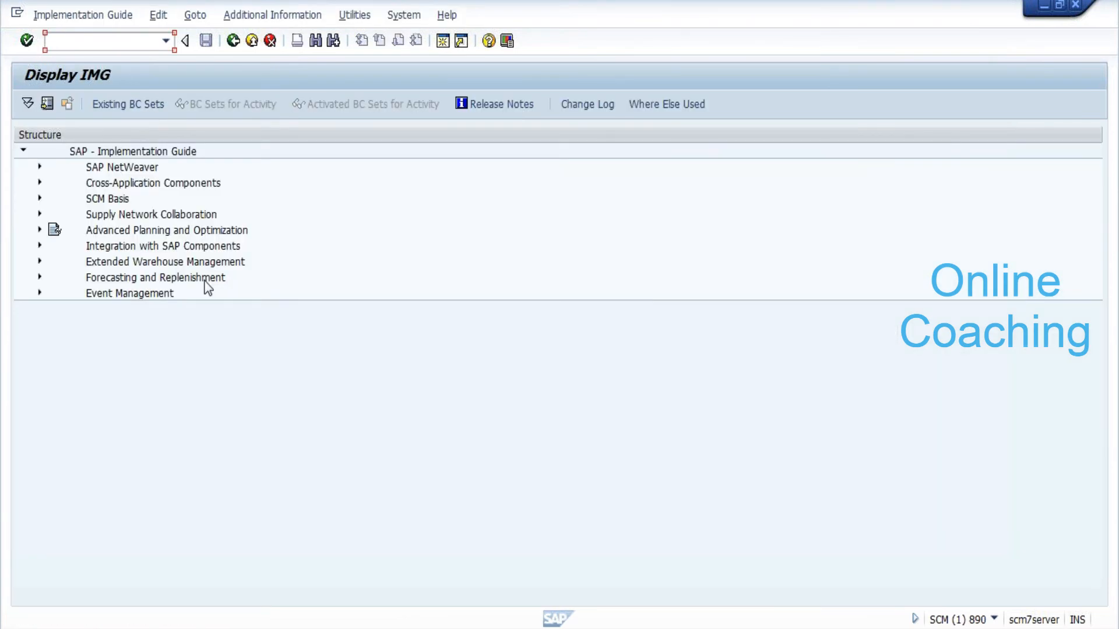
# - Expand Extended Warehouse Management down to the General Settings of ERP Integration and open Define Own Business System
pyautogui.doubleClick(174, 262)
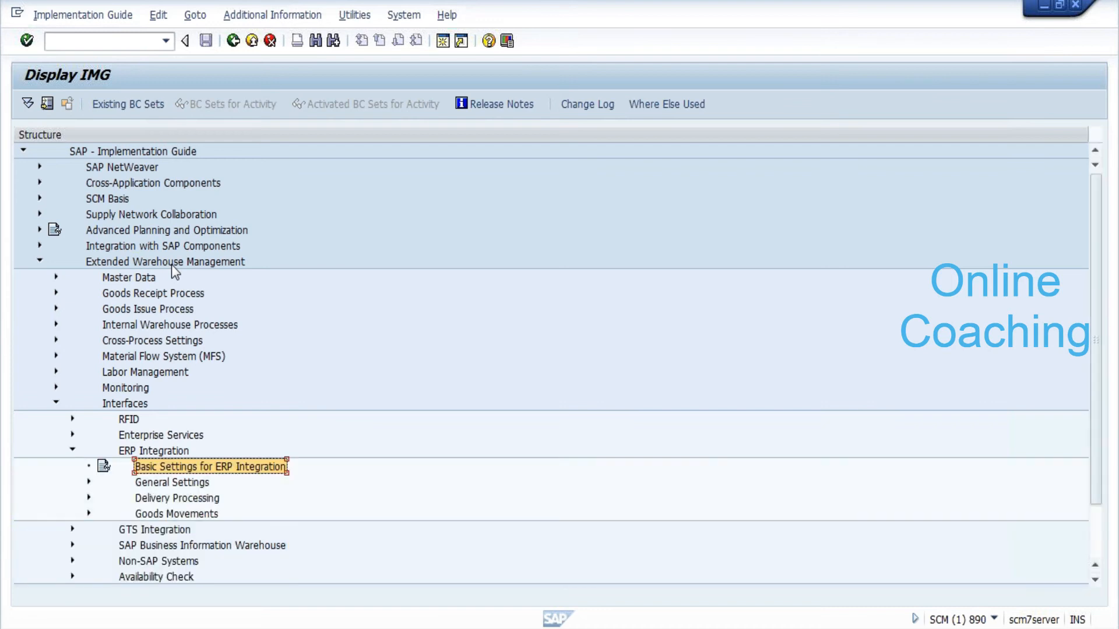
pyautogui.press('Down')
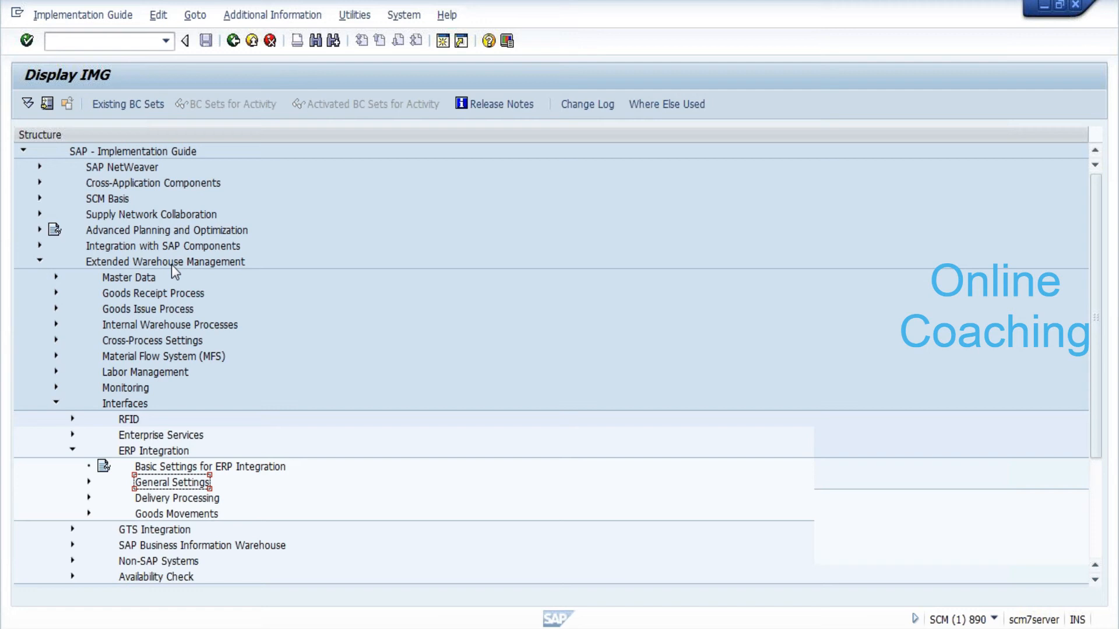
pyautogui.press('Right')
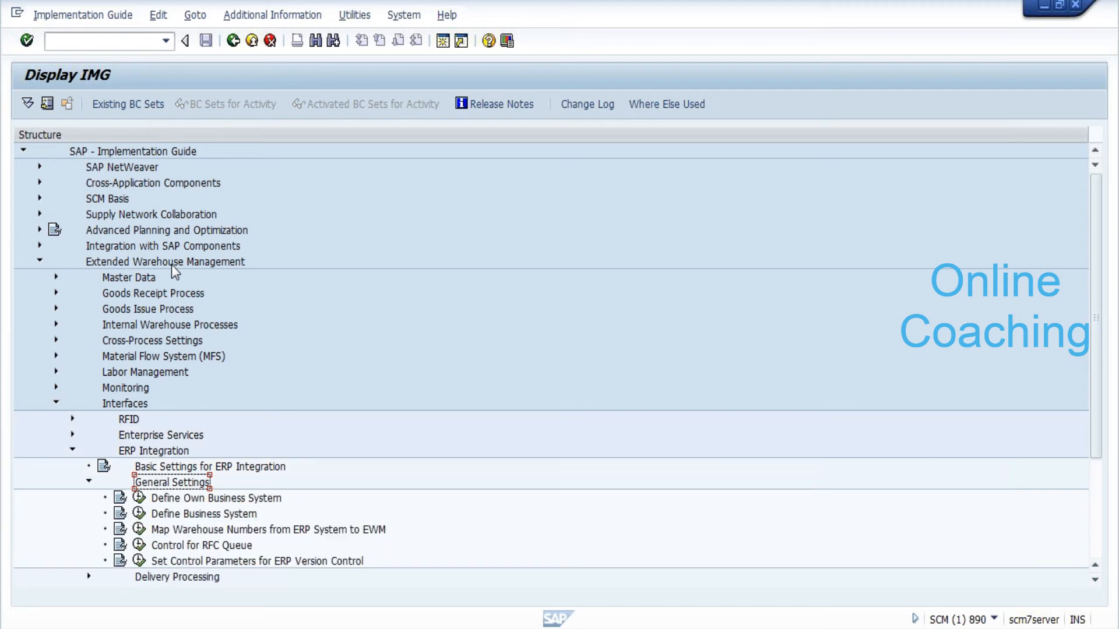
pyautogui.press('Down')
pyautogui.press('Return')
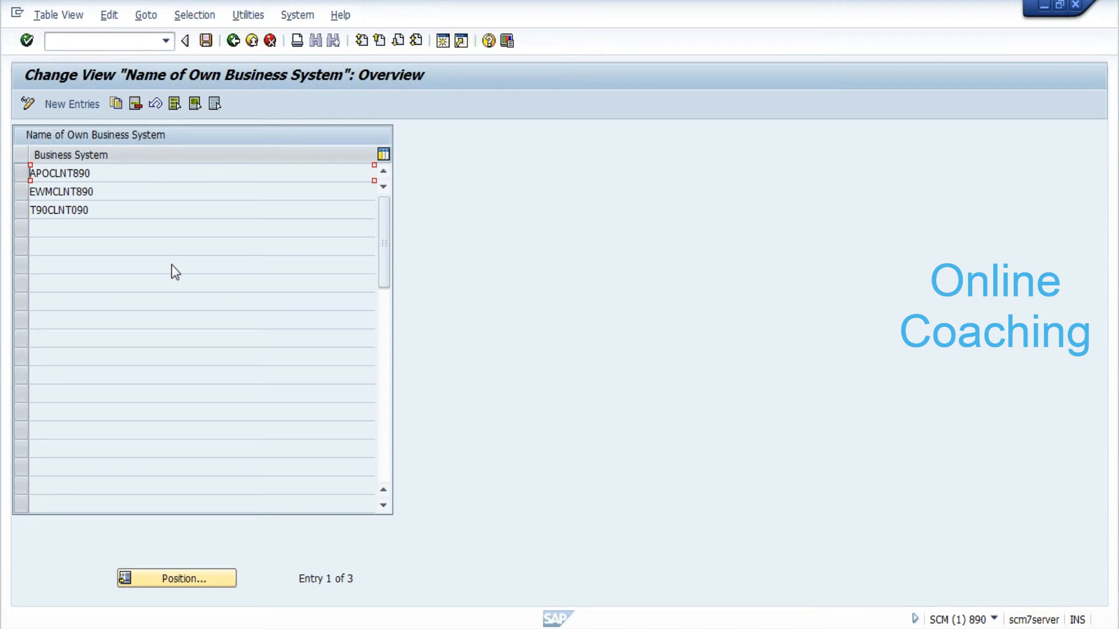
# - Check the logical system assigned to business system EWMCLNT890 and switch to the ECC system
pyautogui.click(19, 193)
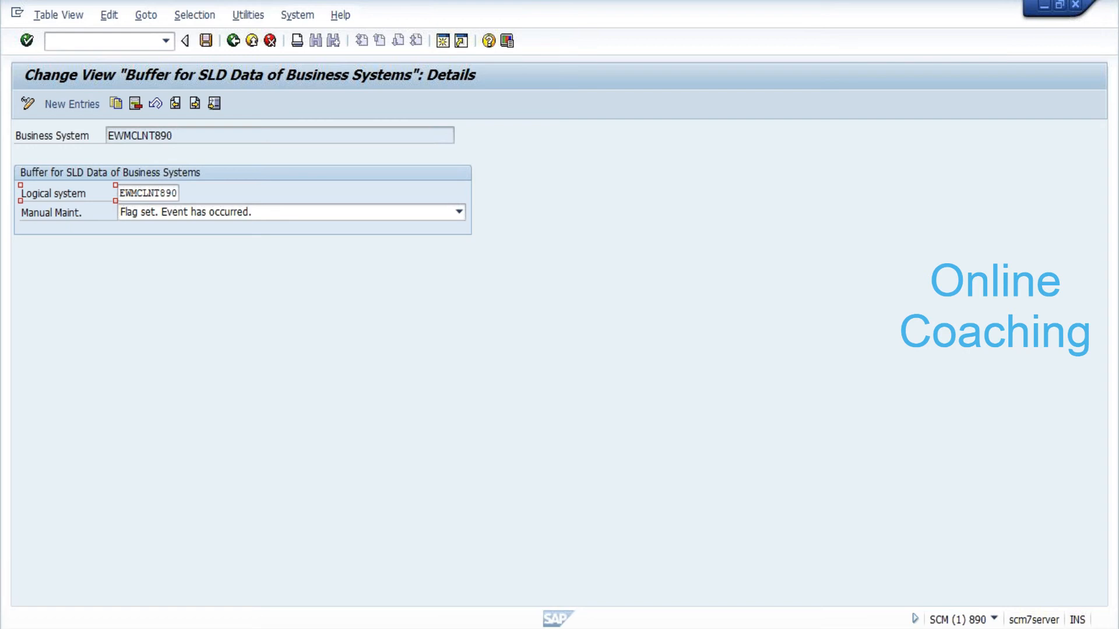
pyautogui.hotkey('alt', 'Tab')
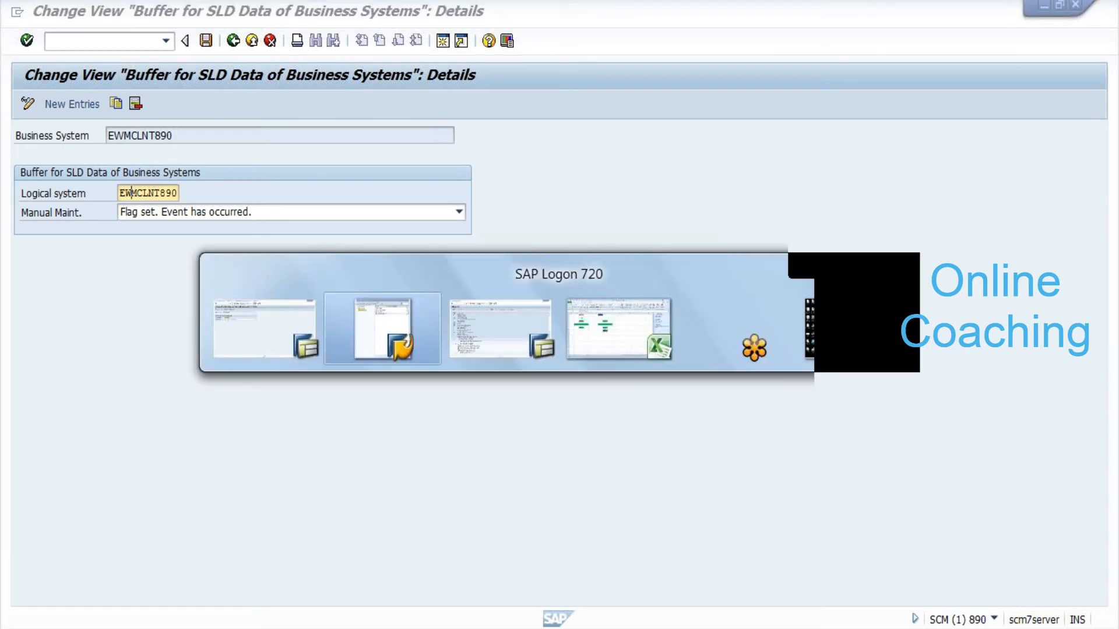
pyautogui.hotkey('alt', 'Tab')
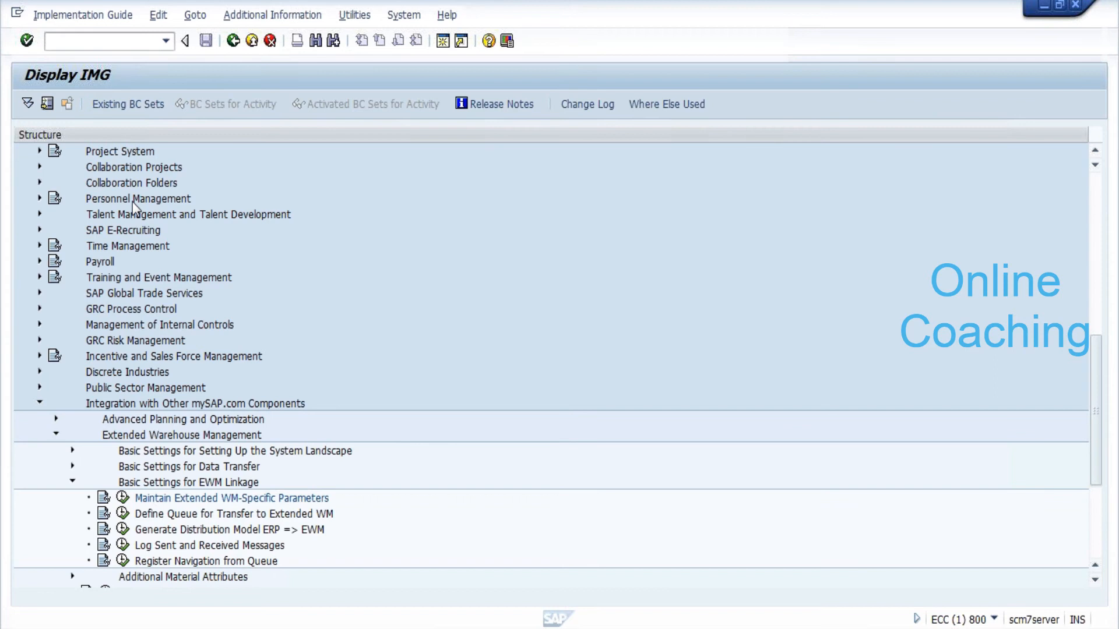
# - Expand Basic Settings for Setting Up the System Landscape, open Name Logical System and select the EWMCLNT890 entry
pyautogui.click(148, 484)
pyautogui.press('Up')
pyautogui.press('Up')
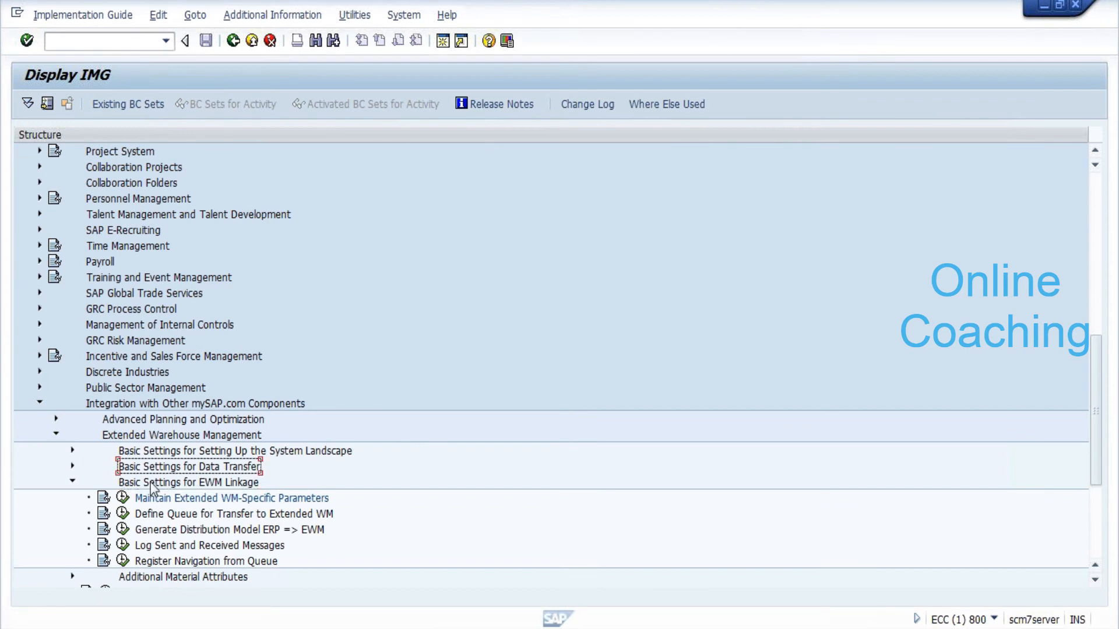
pyautogui.press('Right')
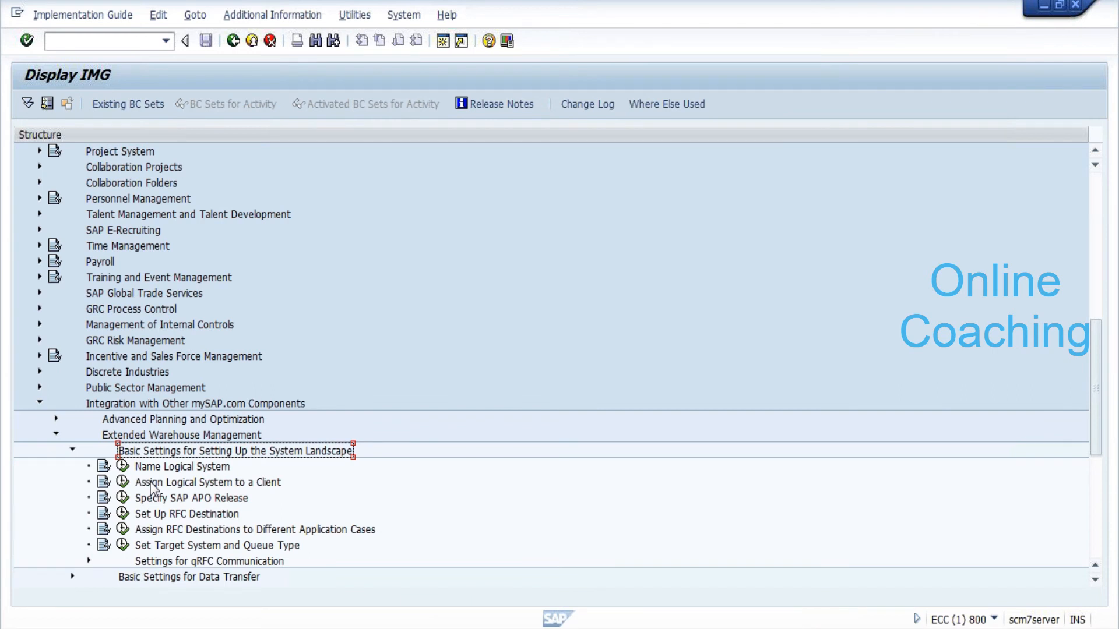
pyautogui.press('Down')
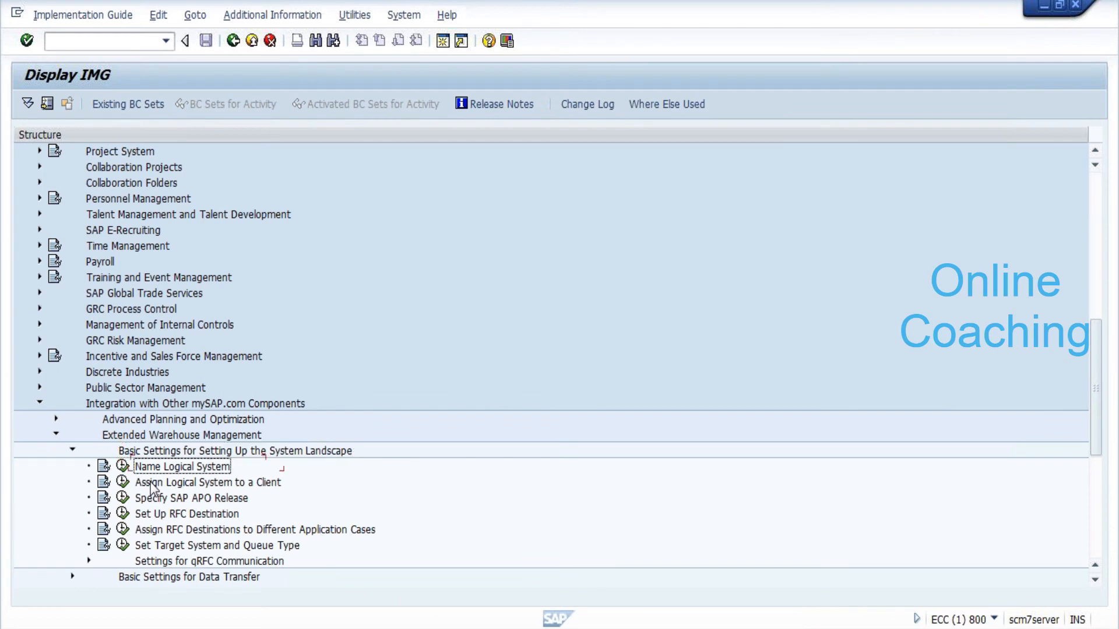
pyautogui.click(122, 466)
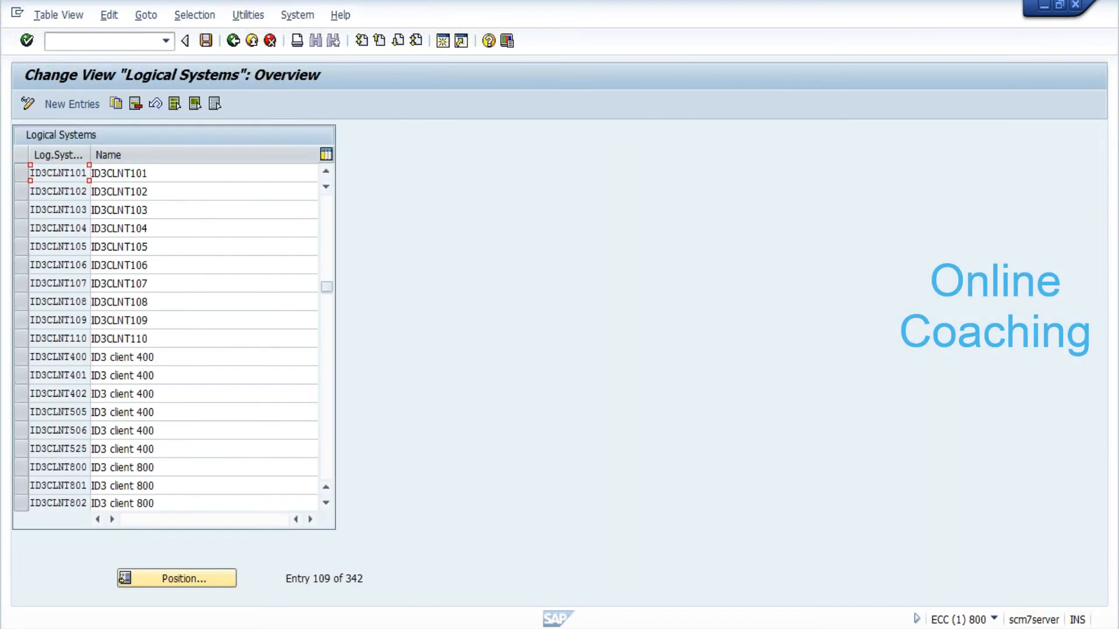
pyautogui.press('pageup')
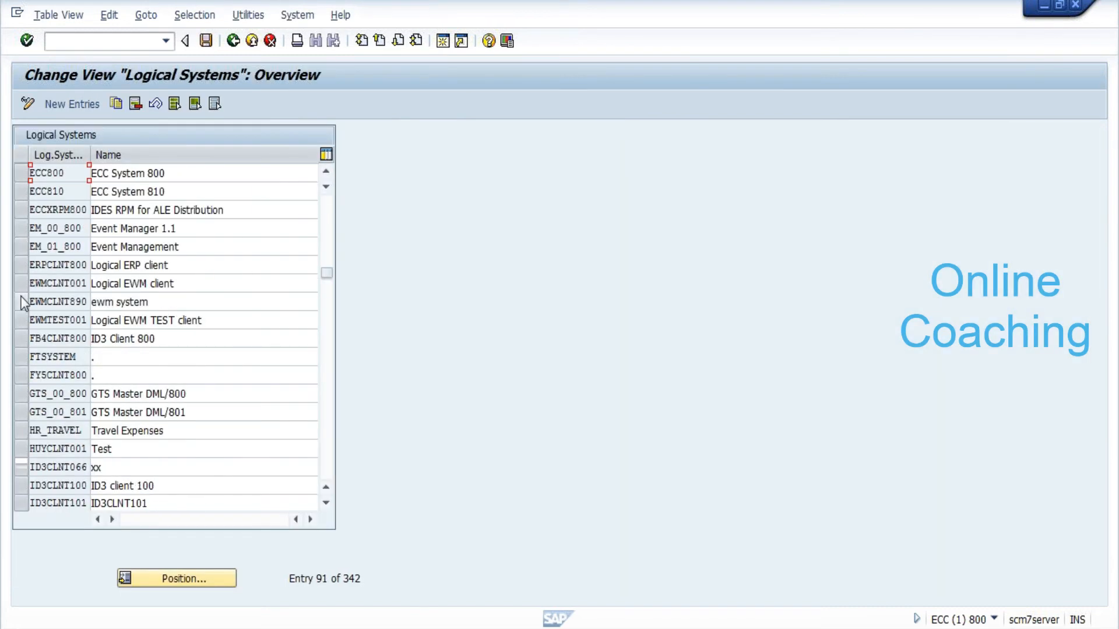
pyautogui.click(22, 302)
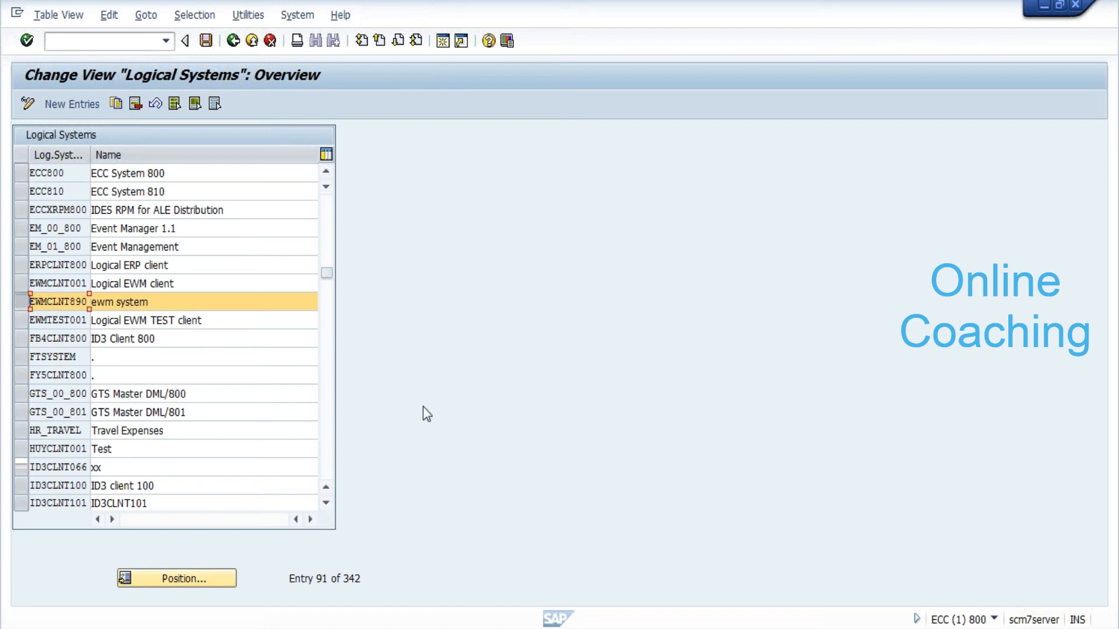
# - Switch back to the SCM system, leave Define Business System and open Map Warehouse Numbers from ERP System to EWM
pyautogui.hotkey('alt', 'Tab')
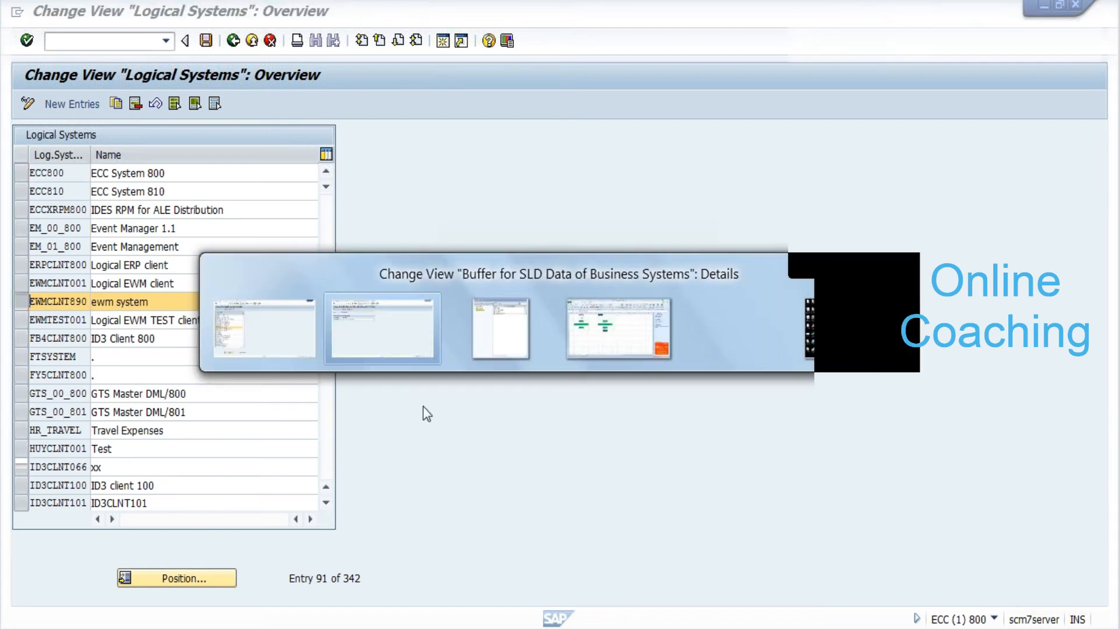
pyautogui.click(235, 43)
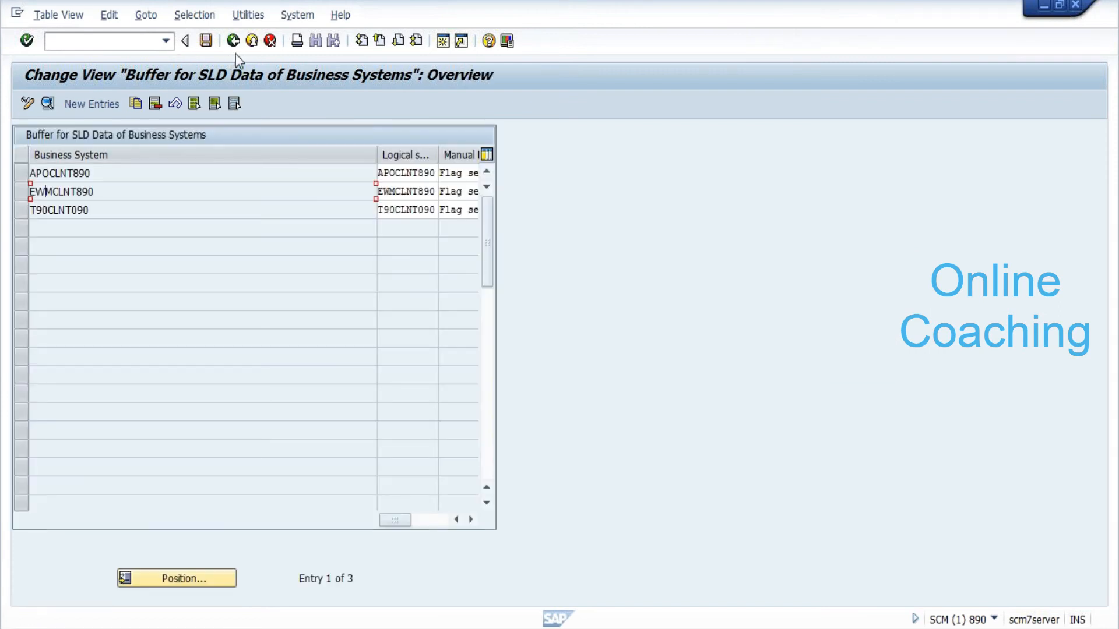
pyautogui.click(233, 42)
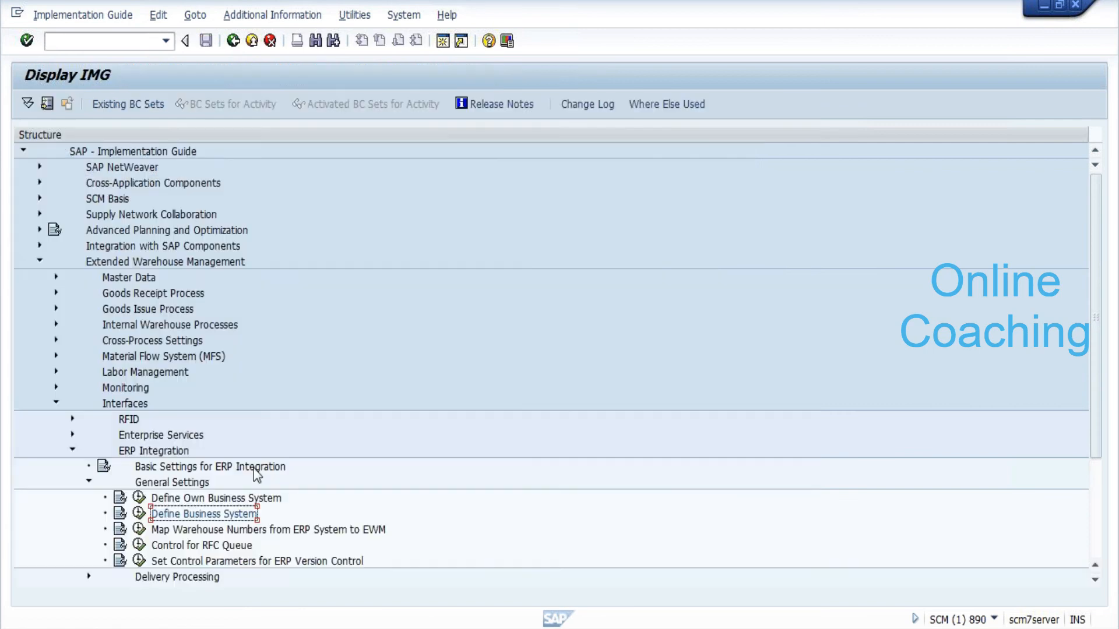
pyautogui.scroll(-2, 256, 475)
pyautogui.scroll(-1, 256, 475)
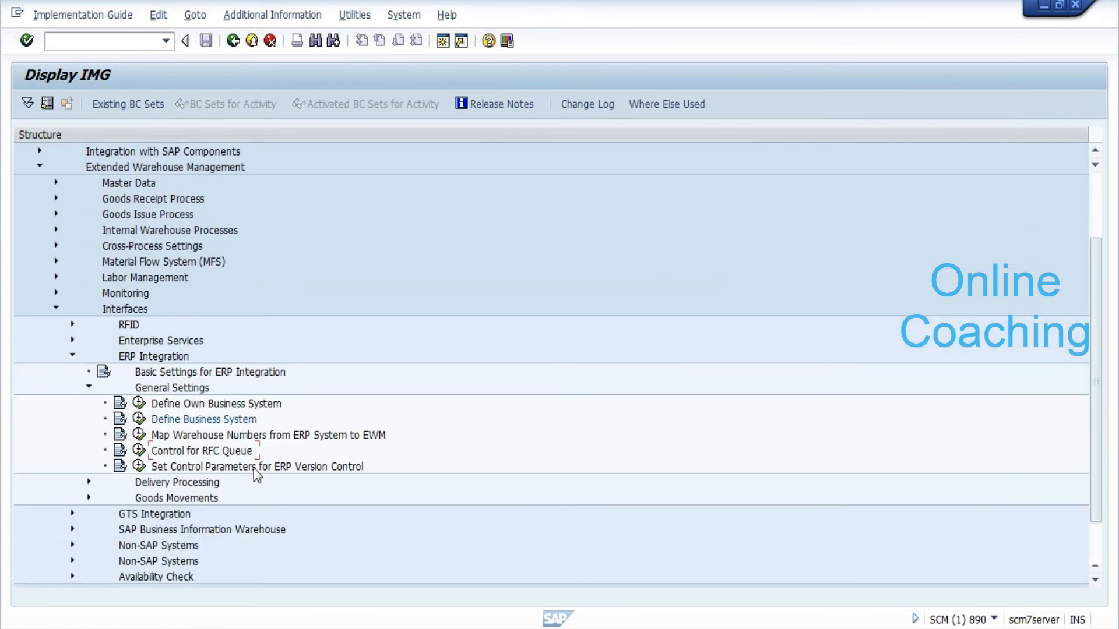
pyautogui.scroll(-1, 256, 475)
pyautogui.click(139, 388)
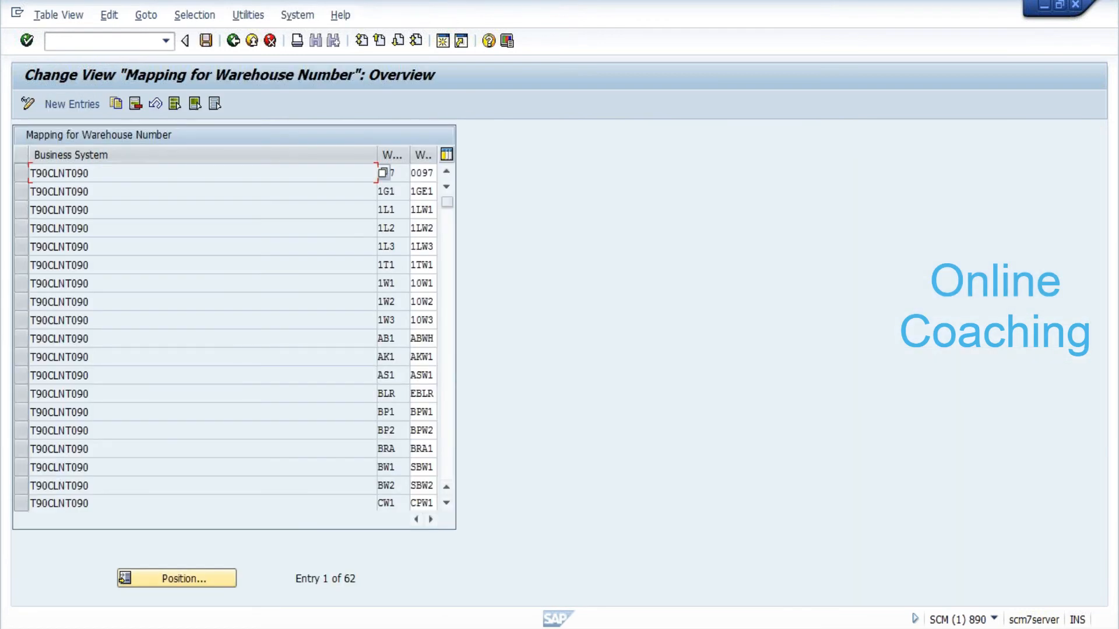
# - Look through the warehouse number mapping and select the entry that maps ERP warehouse E13
pyautogui.scroll(-6, 344, 267)
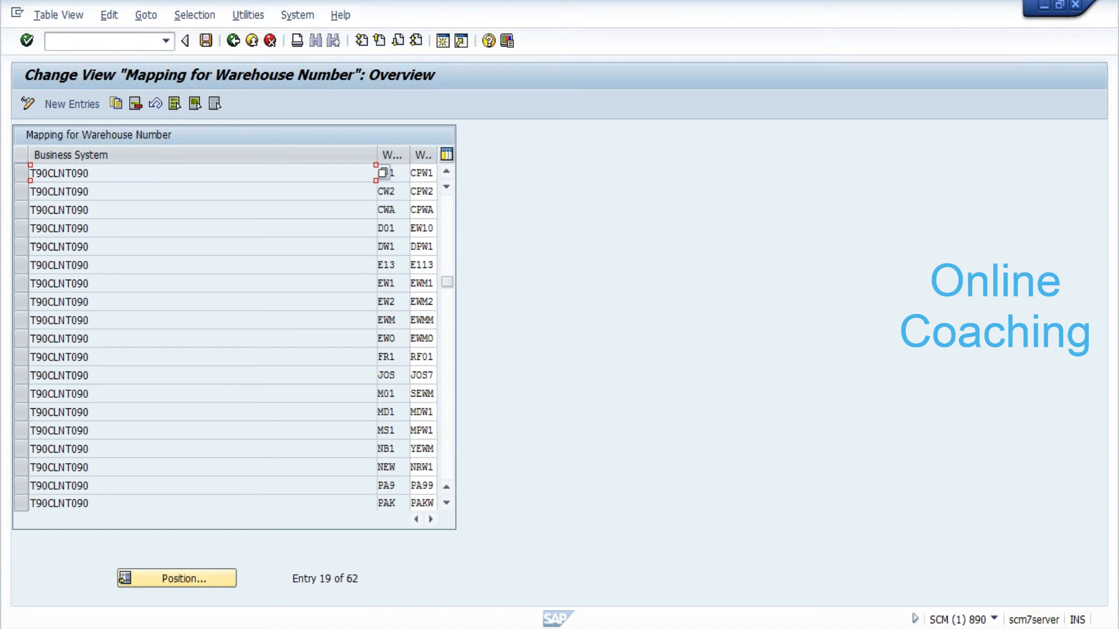
pyautogui.scroll(-6, 382, 173)
pyautogui.scroll(-6, 387, 170)
pyautogui.scroll(6, 344, 267)
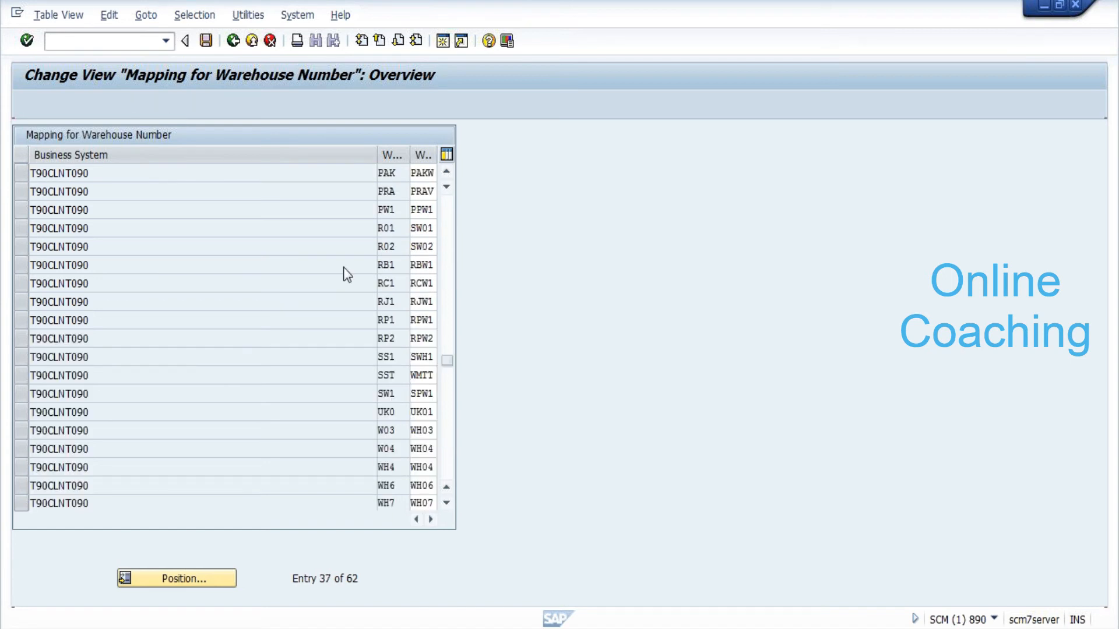
pyautogui.scroll(12, 344, 267)
pyautogui.scroll(-1, 323, 316)
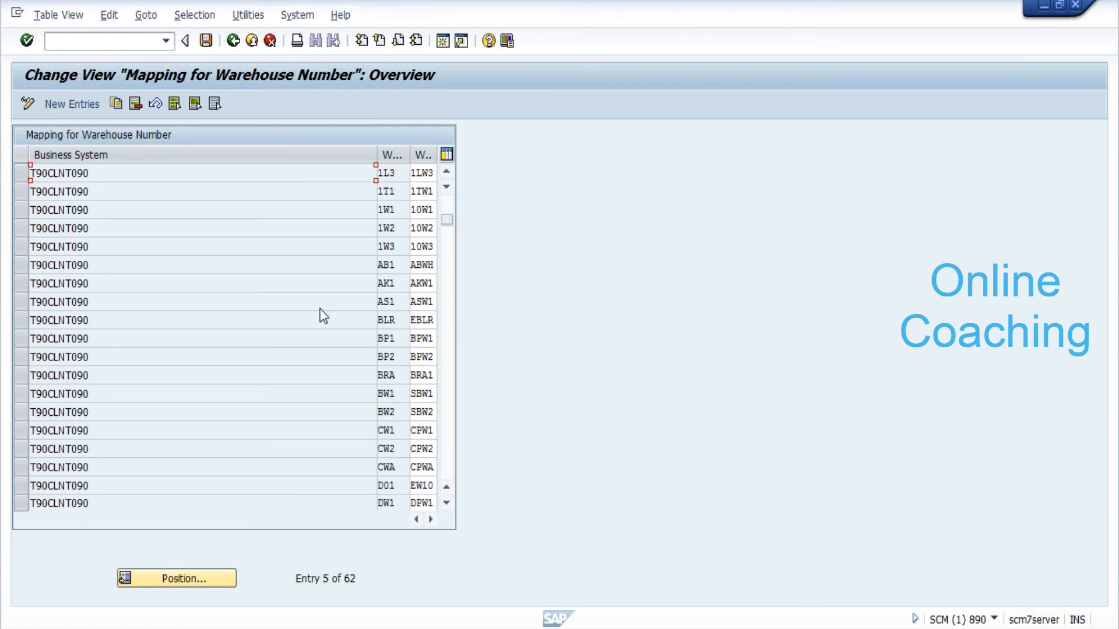
pyautogui.scroll(-1, 322, 314)
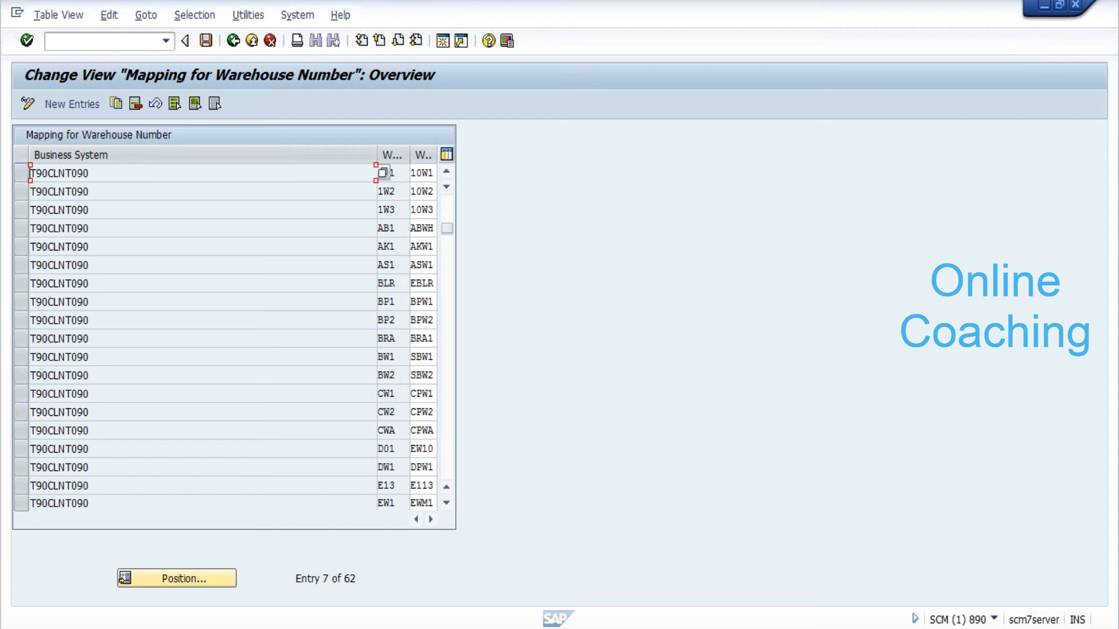
pyautogui.click(21, 485)
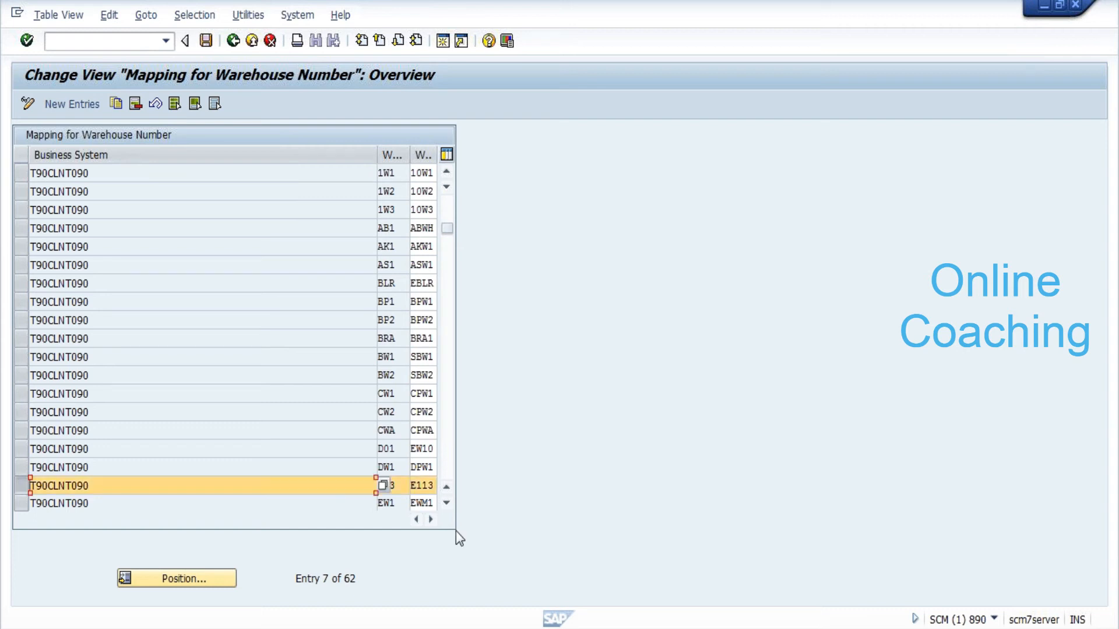
# - Narrow the Business System column so the headings of both warehouse number columns can be read
pyautogui.press('Down')
pyautogui.press('Up')
pyautogui.click(383, 484)
pyautogui.moveTo(377, 155); pyautogui.dragTo(114, 155)
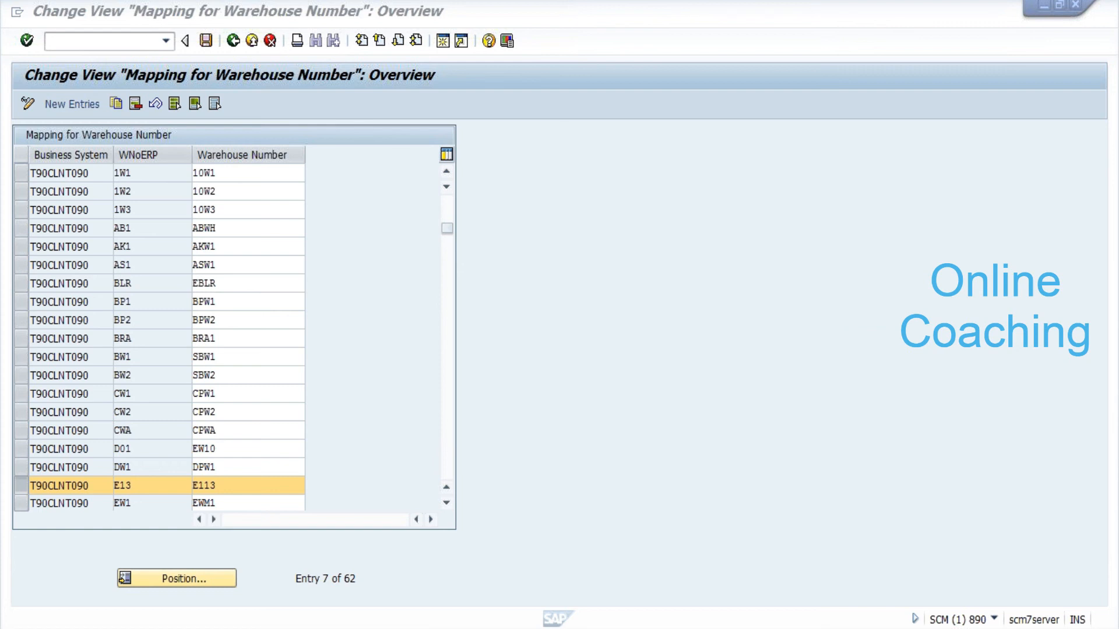
# - Go over the business system, ERP warehouse number and EWM warehouse number of the E13 entry, and leave the mapping
pyautogui.click(152, 485)
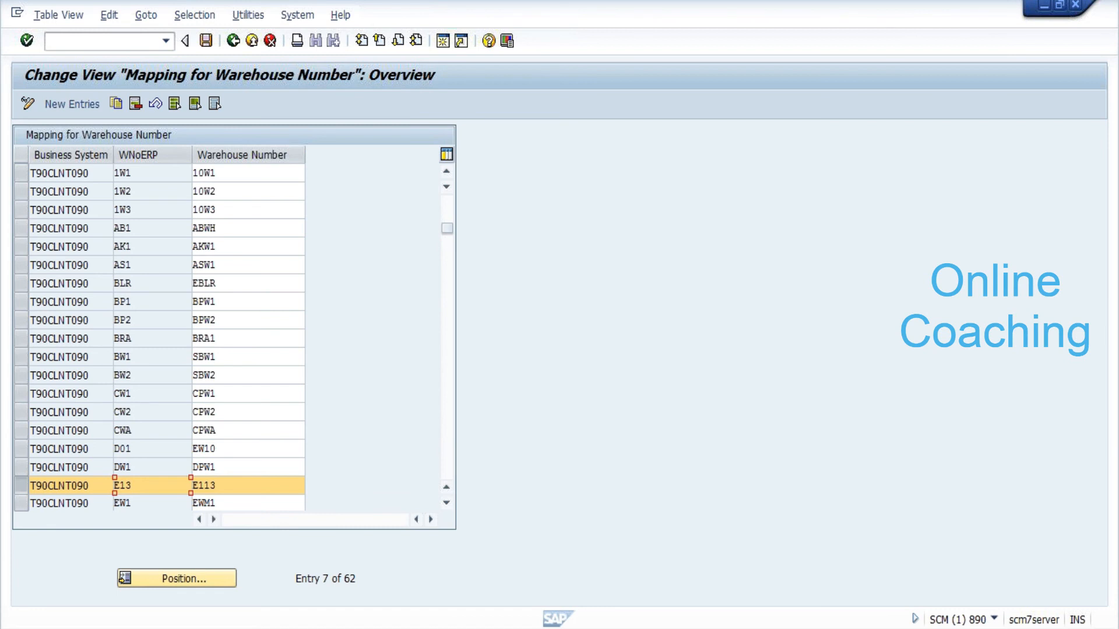
pyautogui.click(248, 485)
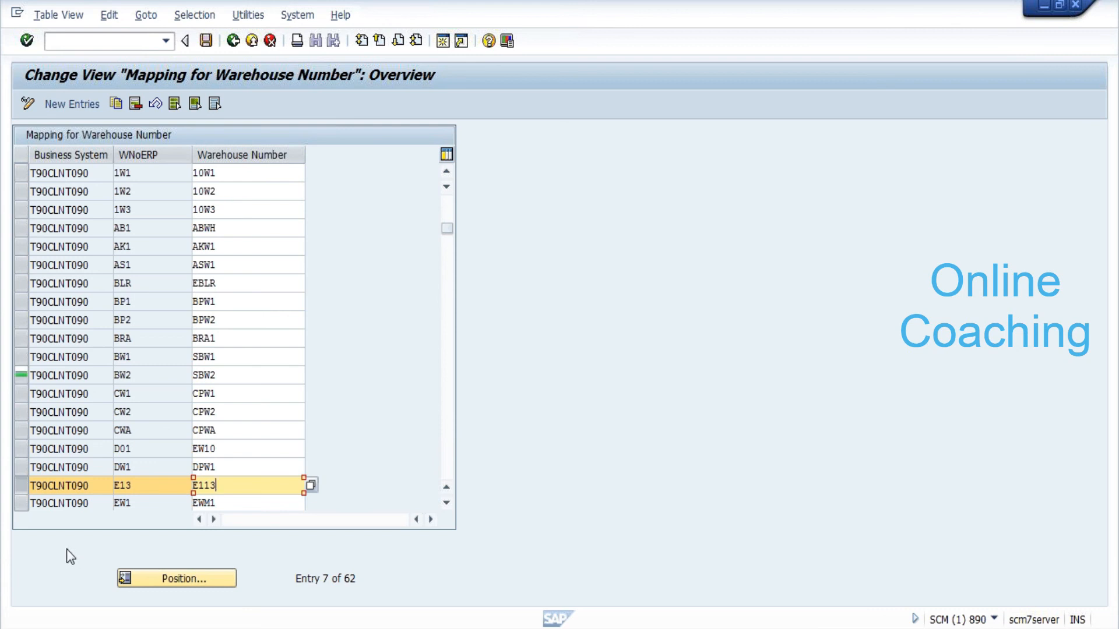
pyautogui.click(118, 485)
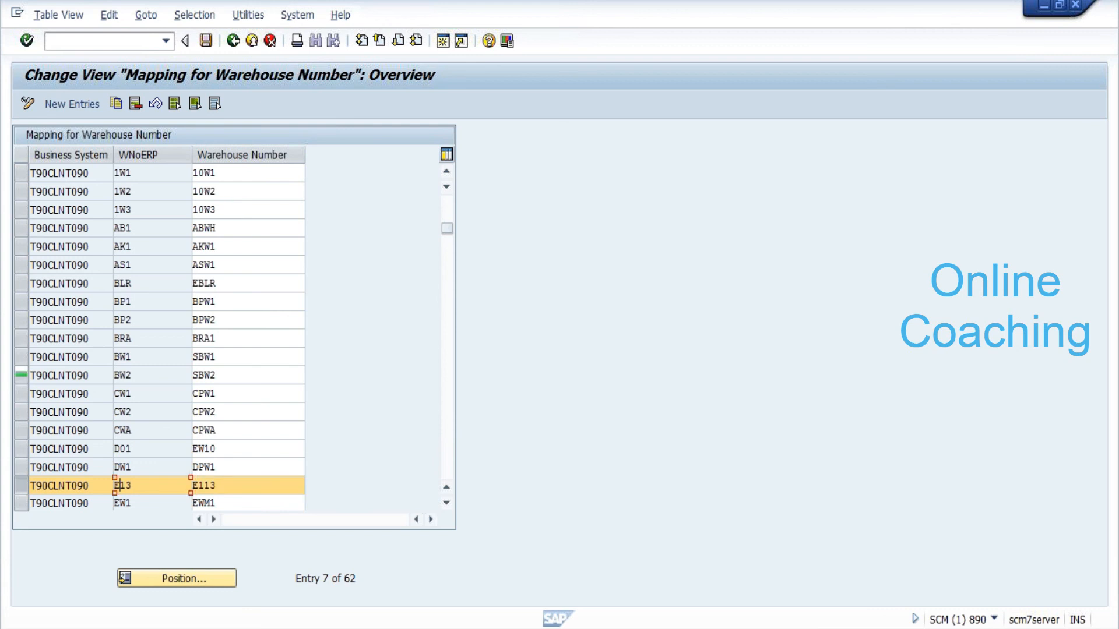
pyautogui.click(57, 485)
pyautogui.click(132, 485)
pyautogui.click(204, 485)
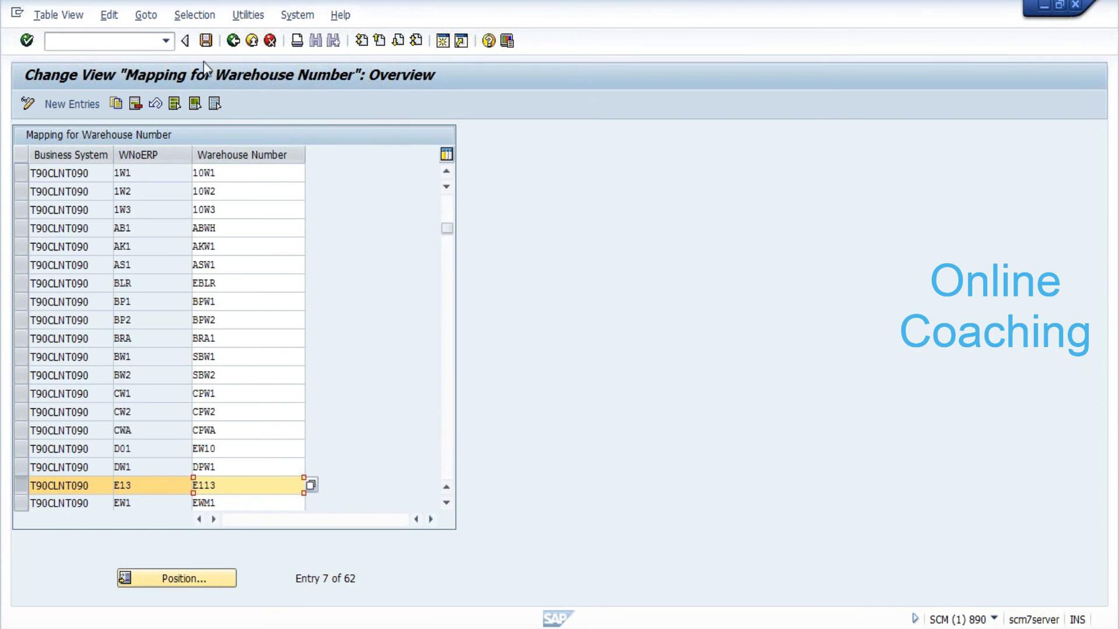
pyautogui.click(233, 42)
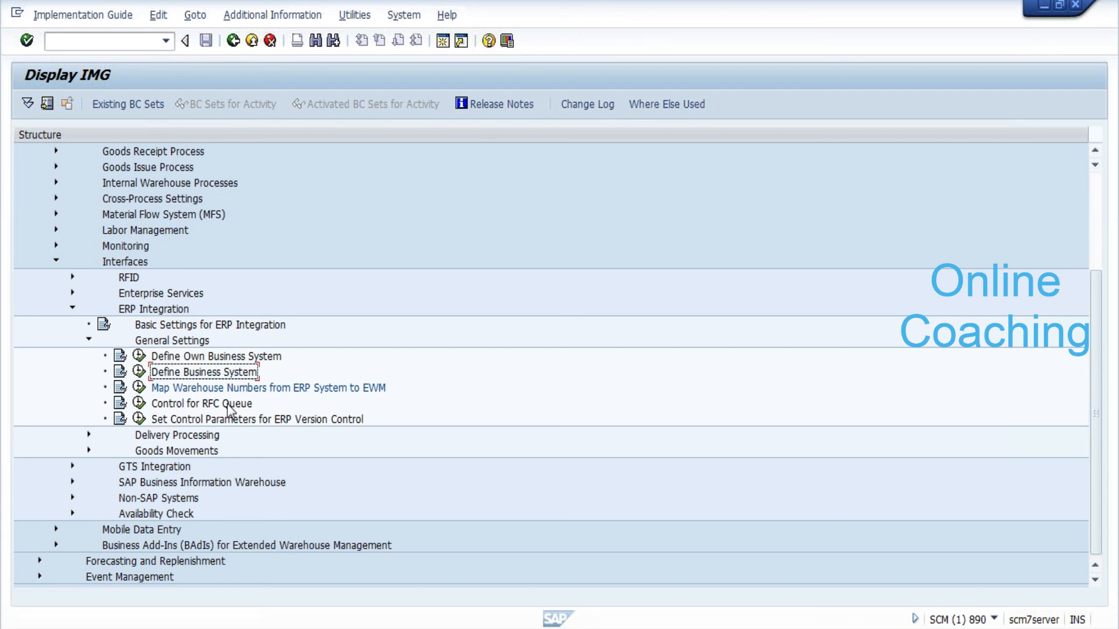
# - Check warehouse E113 in the Define Warehouse Number activity and return to the implementation guide
pyautogui.press('Up')
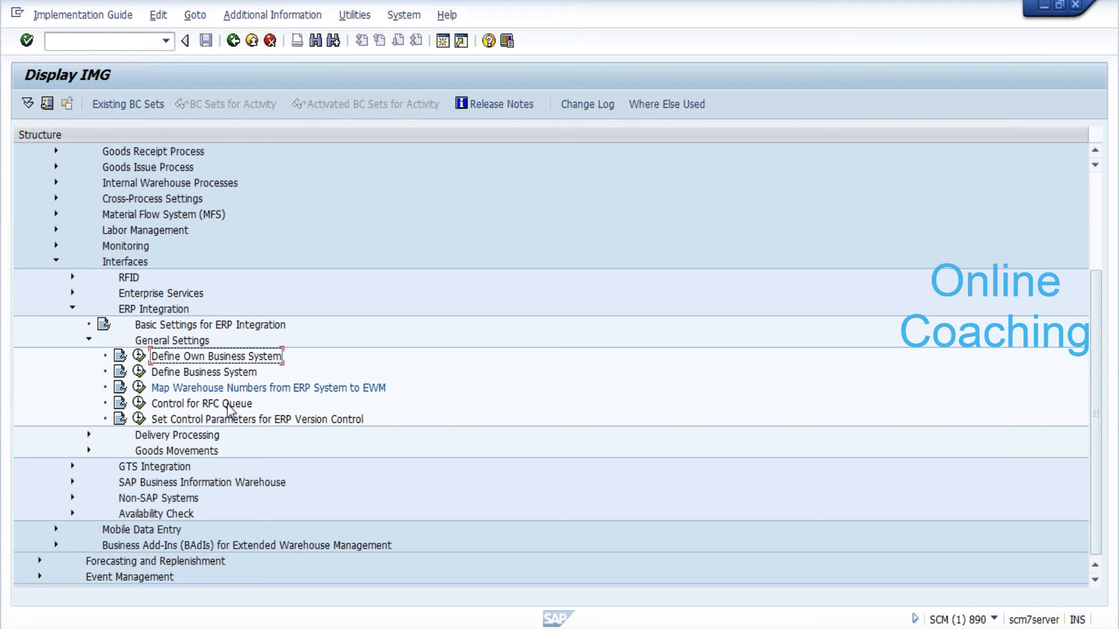
pyautogui.press('Up')
pyautogui.press('Up')
pyautogui.press('Up')
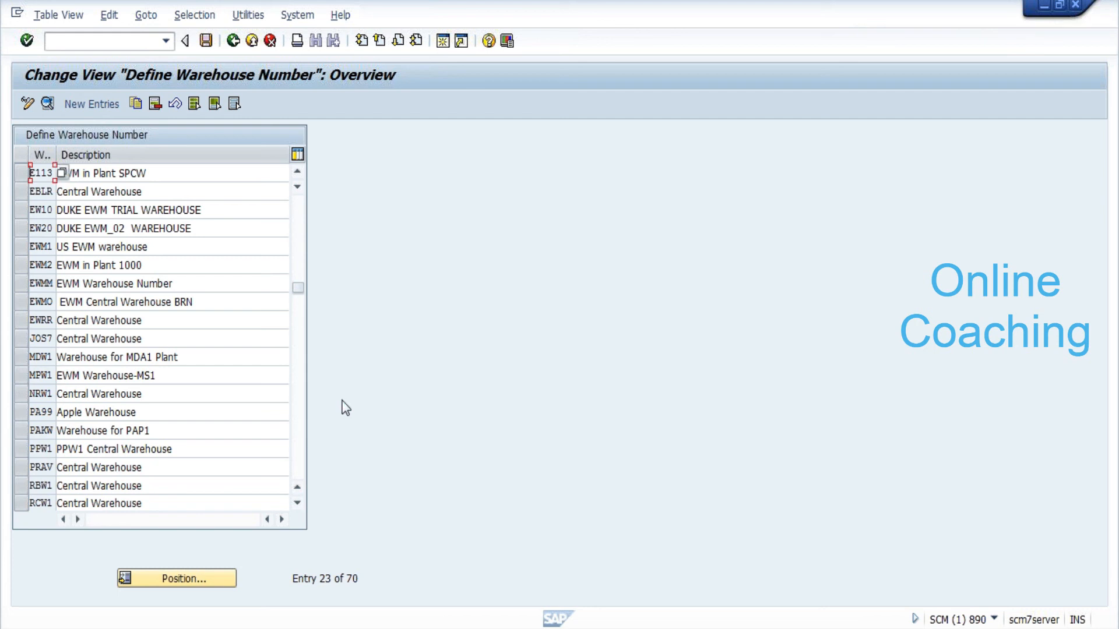
pyautogui.press('F3')
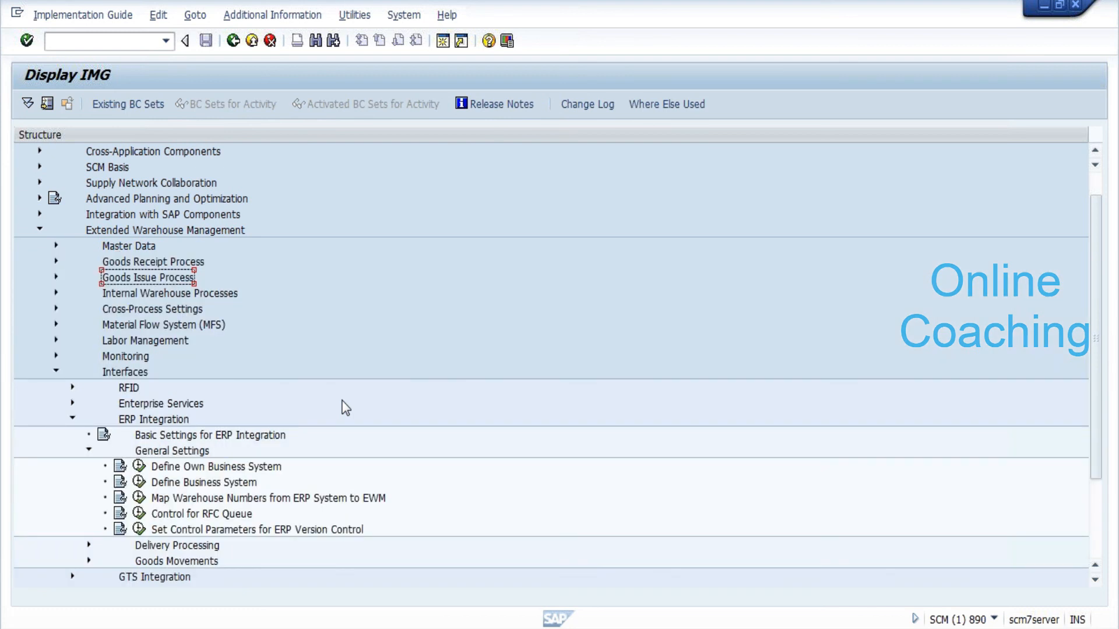
# - Reopen Map Warehouse Numbers from ERP System to EWM under the General Settings of ERP Integration
pyautogui.press('Down')
pyautogui.press('Down')
pyautogui.press('Down')
pyautogui.press('Down')
pyautogui.press('Down')
pyautogui.press('Down')
pyautogui.press('Down')
pyautogui.press('Down')
pyautogui.press('Down')
pyautogui.press('Down')
pyautogui.press('Down')
pyautogui.press('Down')
pyautogui.press('Down')
pyautogui.press('Down')
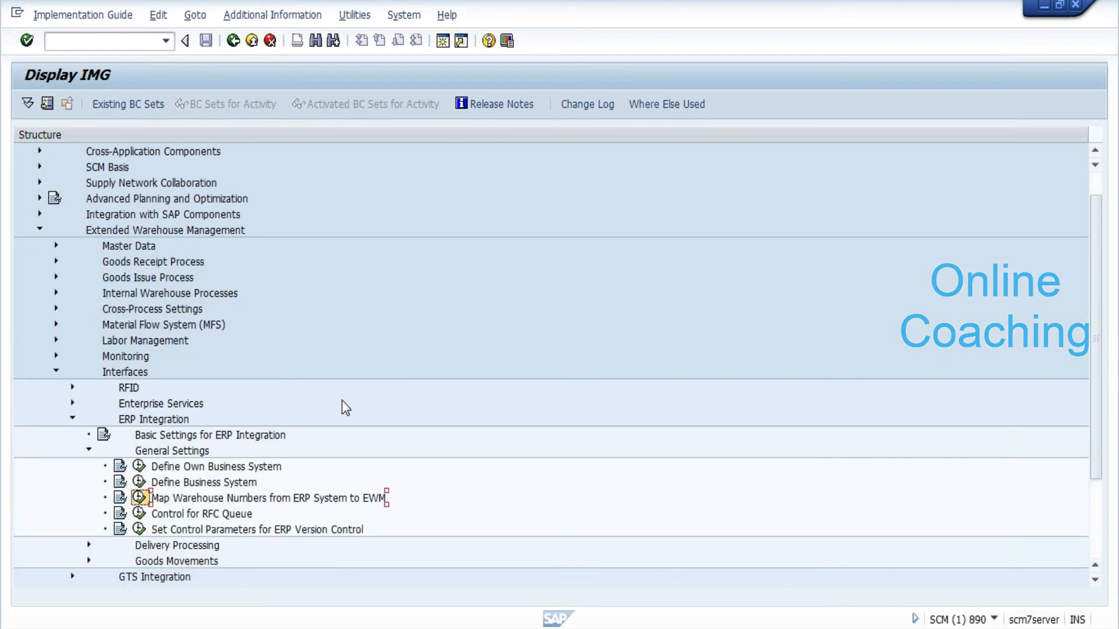
pyautogui.press('Return')
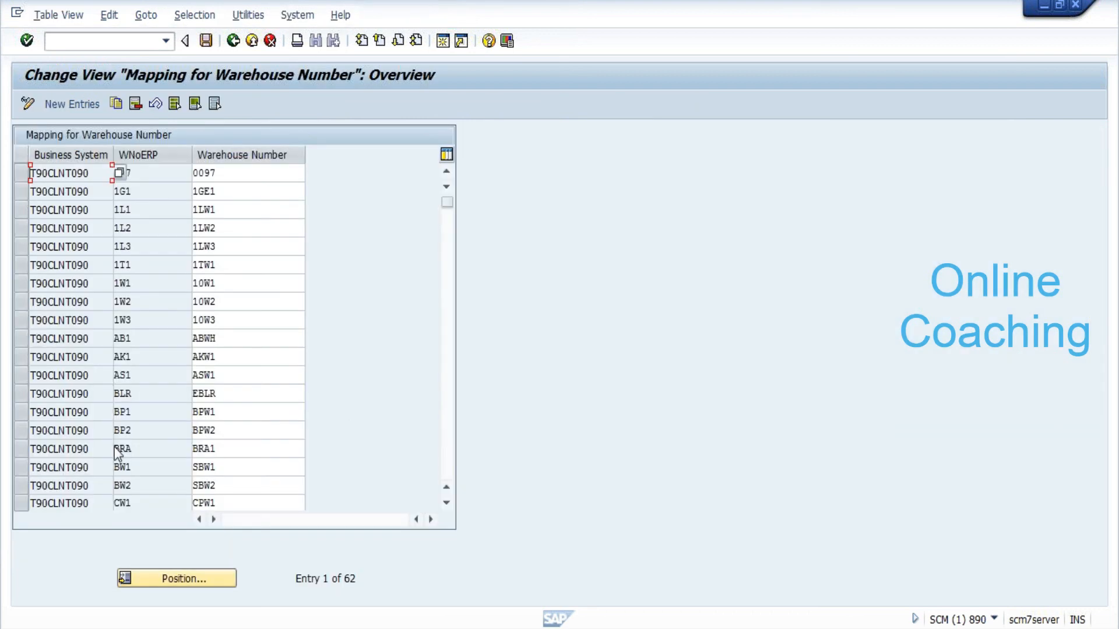
# - Find and select the entry mapping ERP warehouse E13 to EWM warehouse E113, and leave the mapping table
pyautogui.scroll(-1, 116, 454)
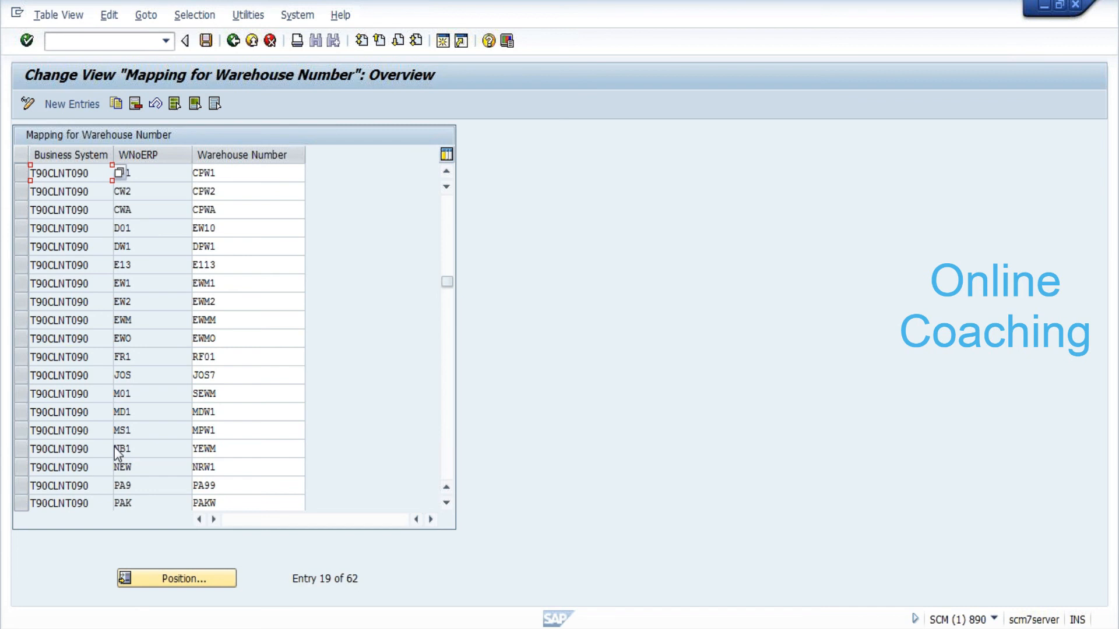
pyautogui.scroll(-1, 117, 455)
pyautogui.scroll(1, 117, 454)
pyautogui.click(19, 265)
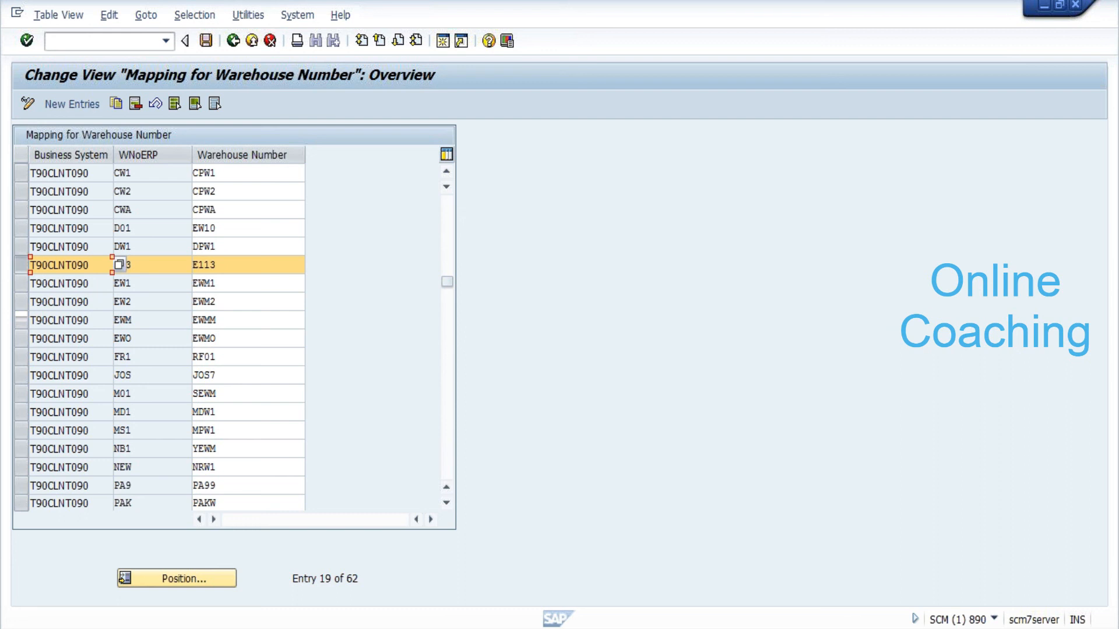
pyautogui.press('Tab')
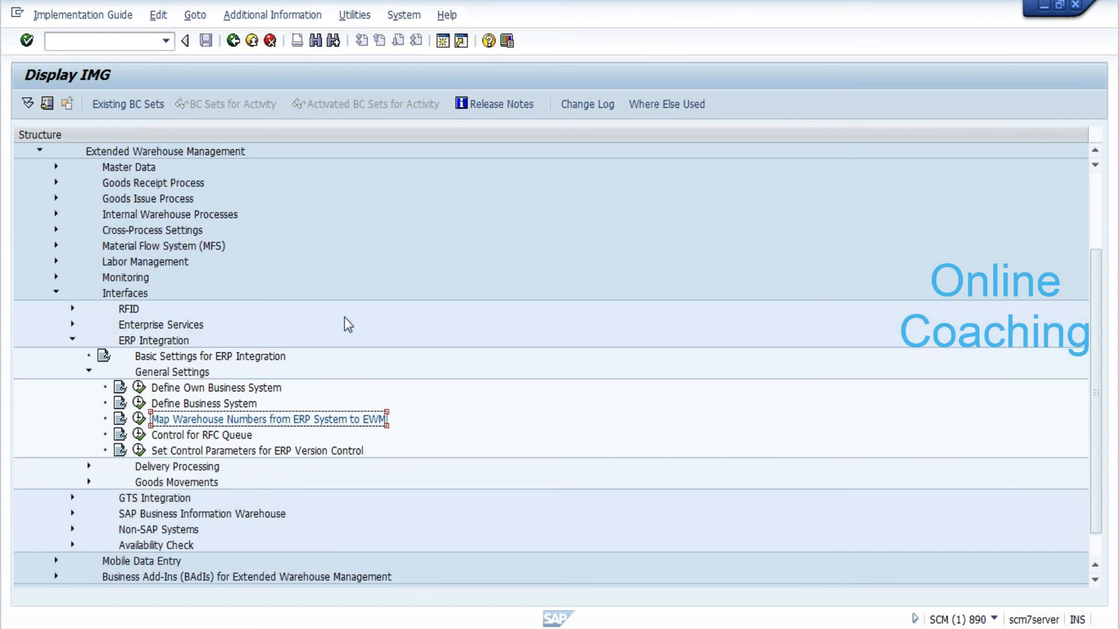
# - Open Set Control Parameters for ERP Version Control and display the details of business system T90CLNT090
pyautogui.scroll(-1, 345, 317)
pyautogui.scroll(-1, 344, 317)
pyautogui.press('Down')
pyautogui.press('Down')
pyautogui.press('Up')
pyautogui.press('Left')
pyautogui.press('Down')
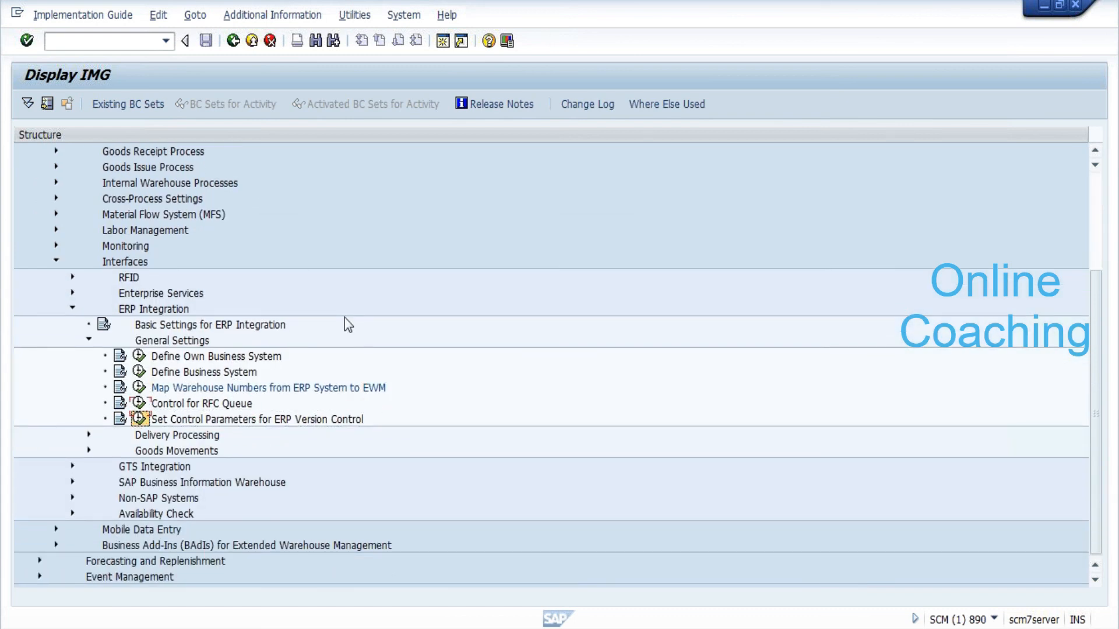
pyautogui.press('Return')
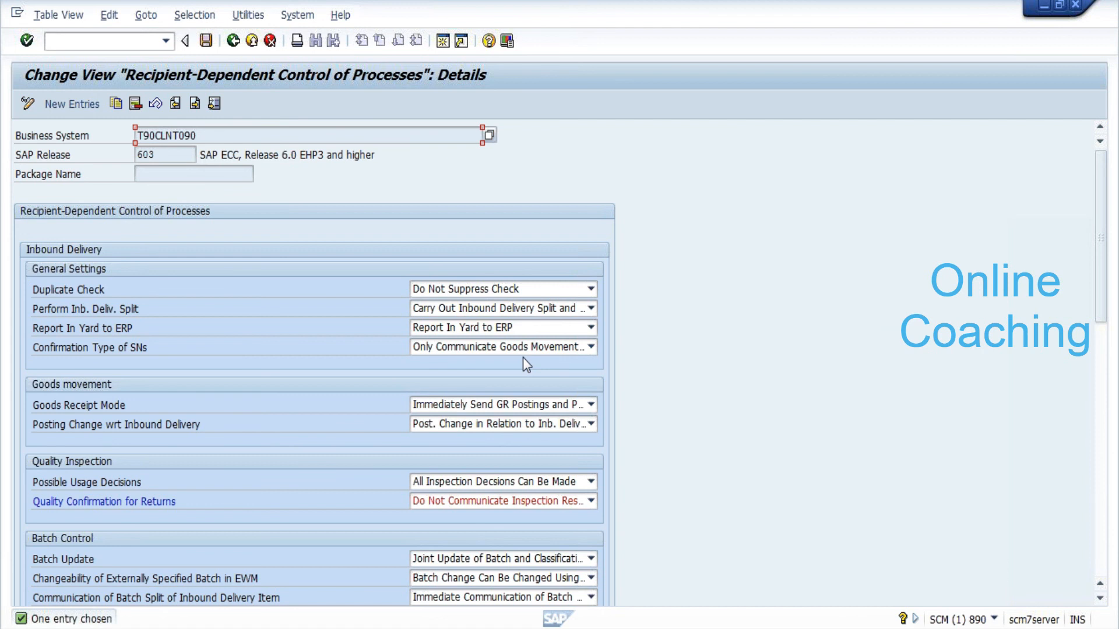
# - Check the ECC logical systems list, and review the available Goods Receipt Mode options for business system T90CLNT090 in EWM
pyautogui.hotkey('alt', 'Tab')
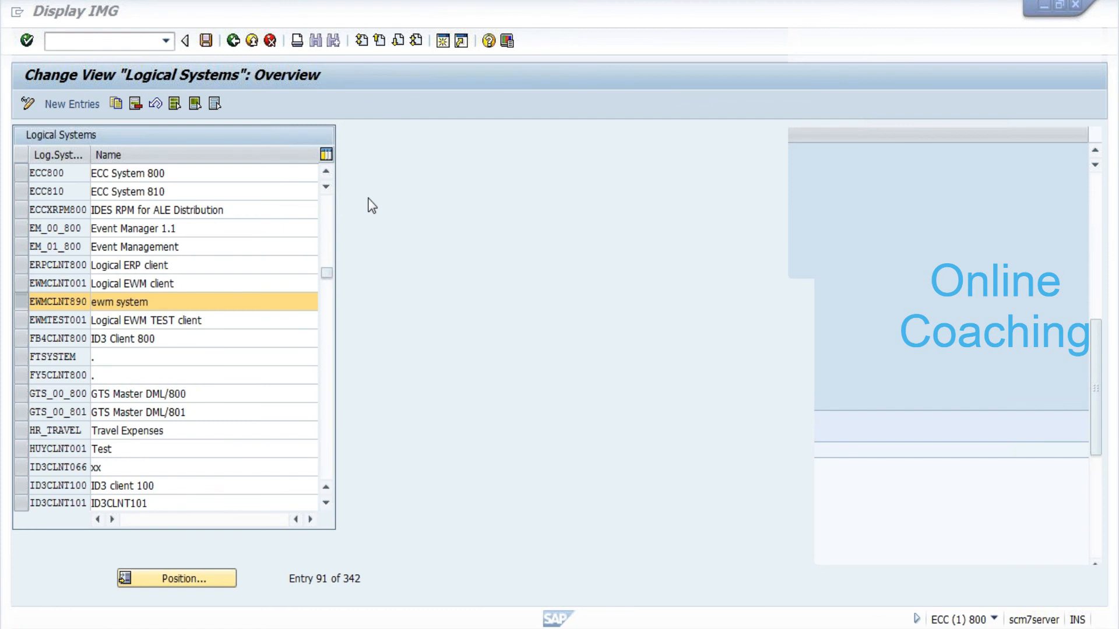
pyautogui.hotkey('alt', 'Tab')
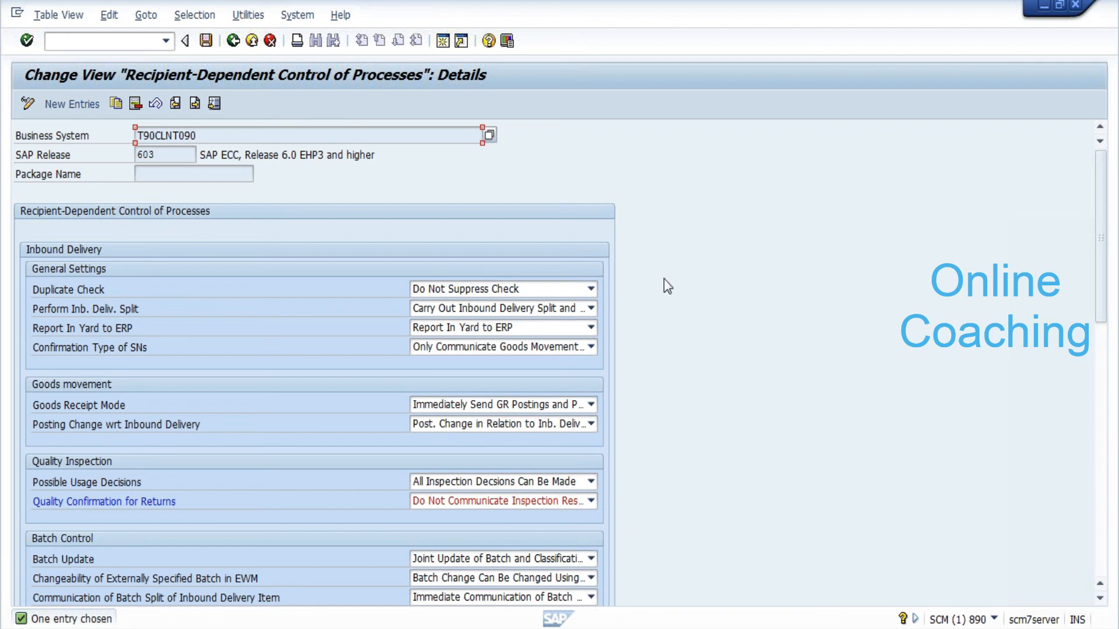
pyautogui.scroll(-1, 644, 427)
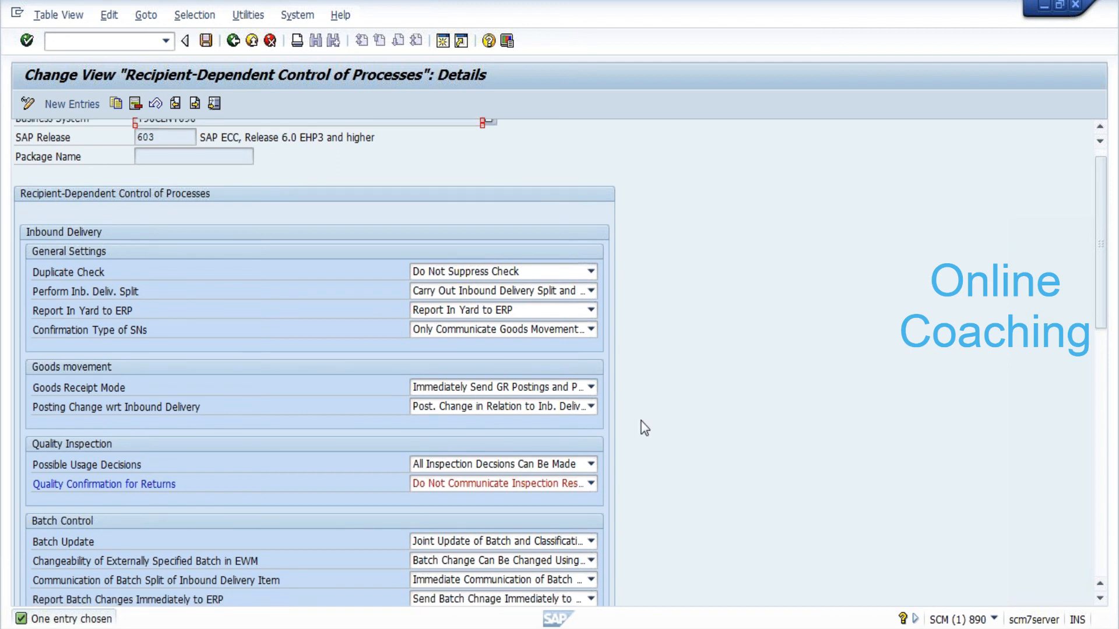
pyautogui.scroll(-10, 644, 427)
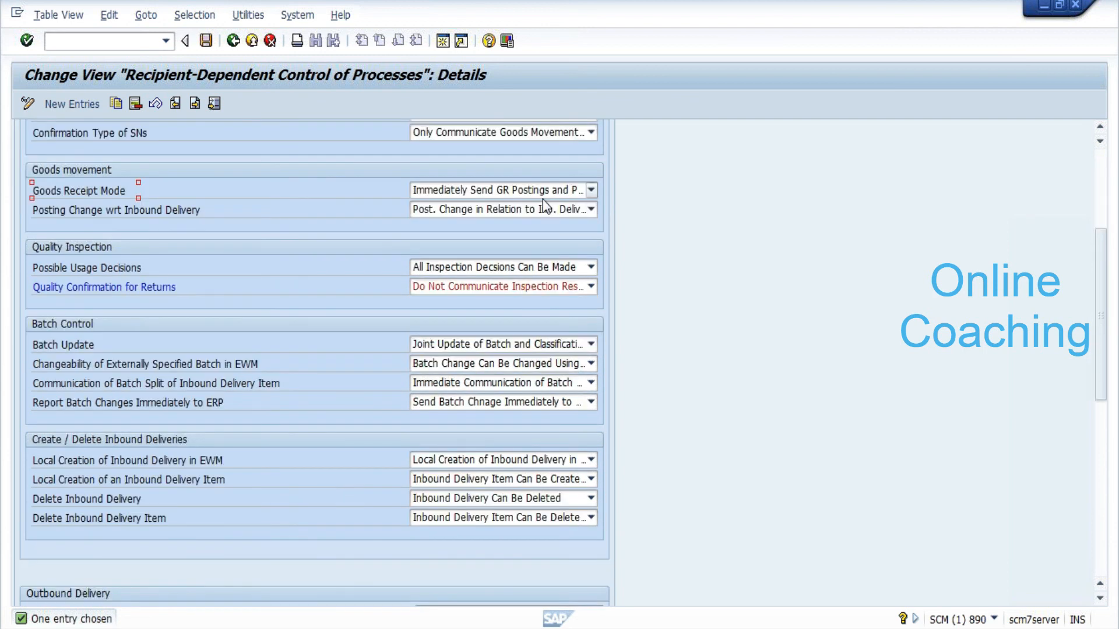
pyautogui.click(543, 190)
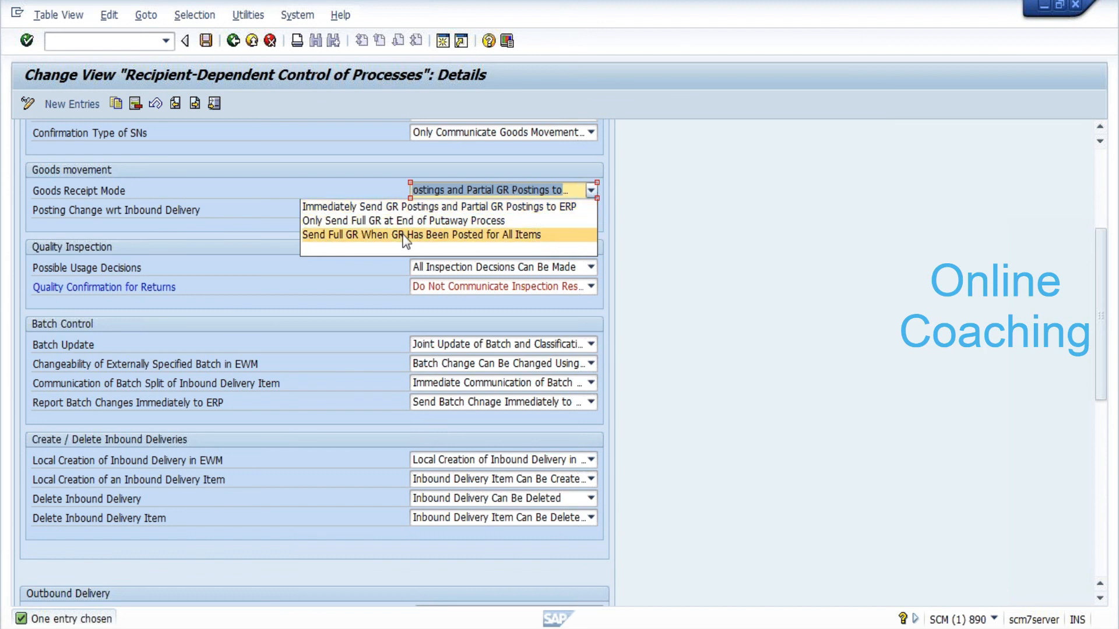
pyautogui.click(316, 296)
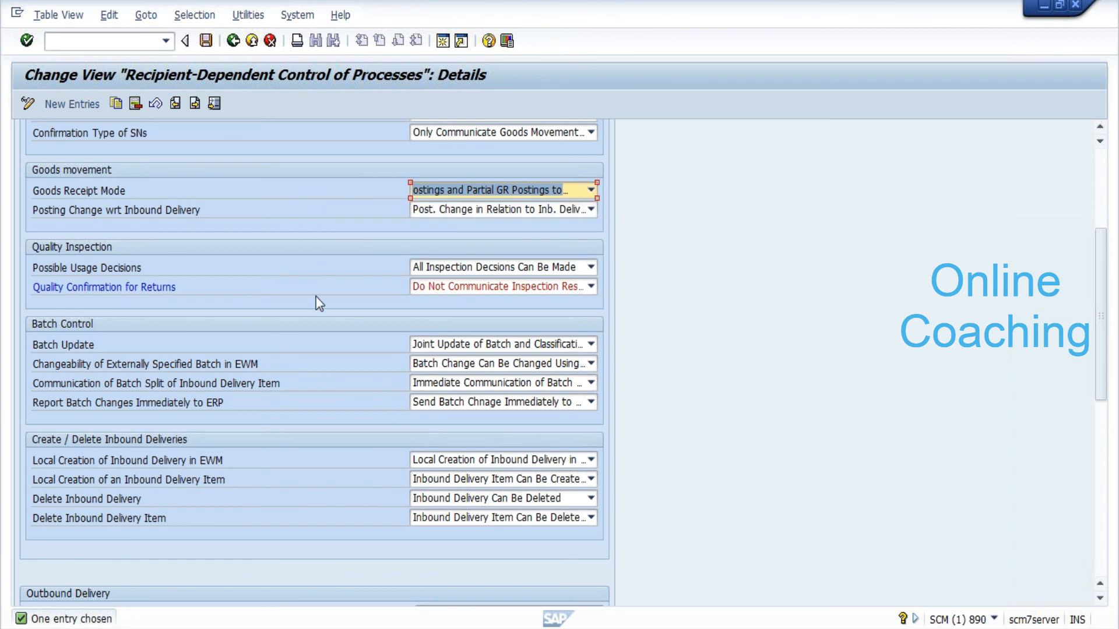
pyautogui.click(316, 296)
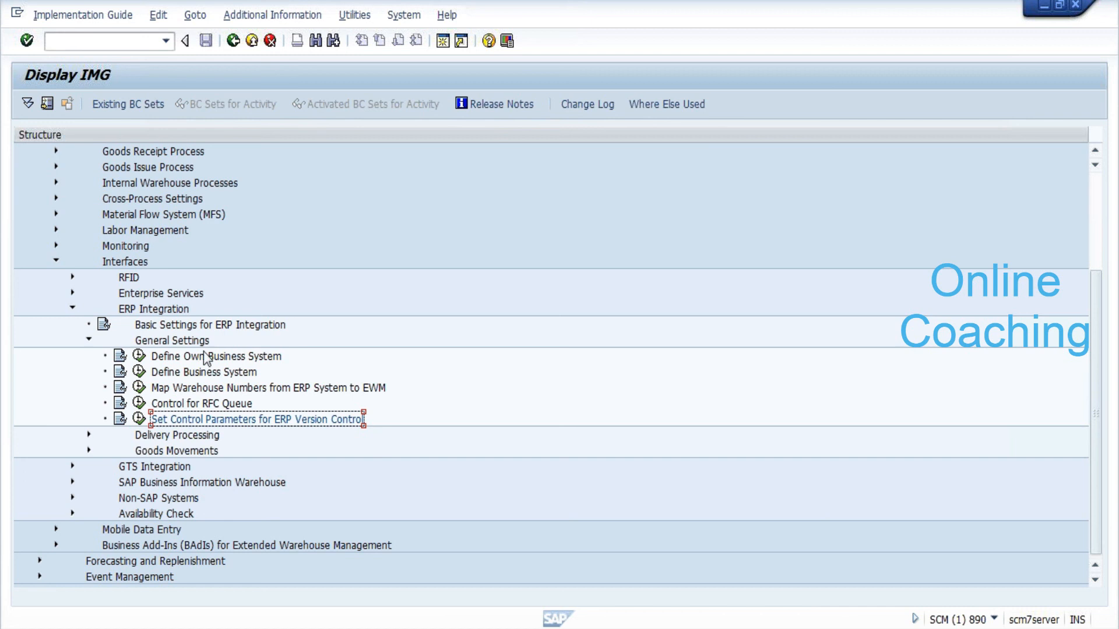
# - Review the General Settings activities under EWM's ERP Integration alongside the Extended Warehouse Management integration settings in the ECC implementation guide
pyautogui.click(197, 345)
pyautogui.click(199, 373)
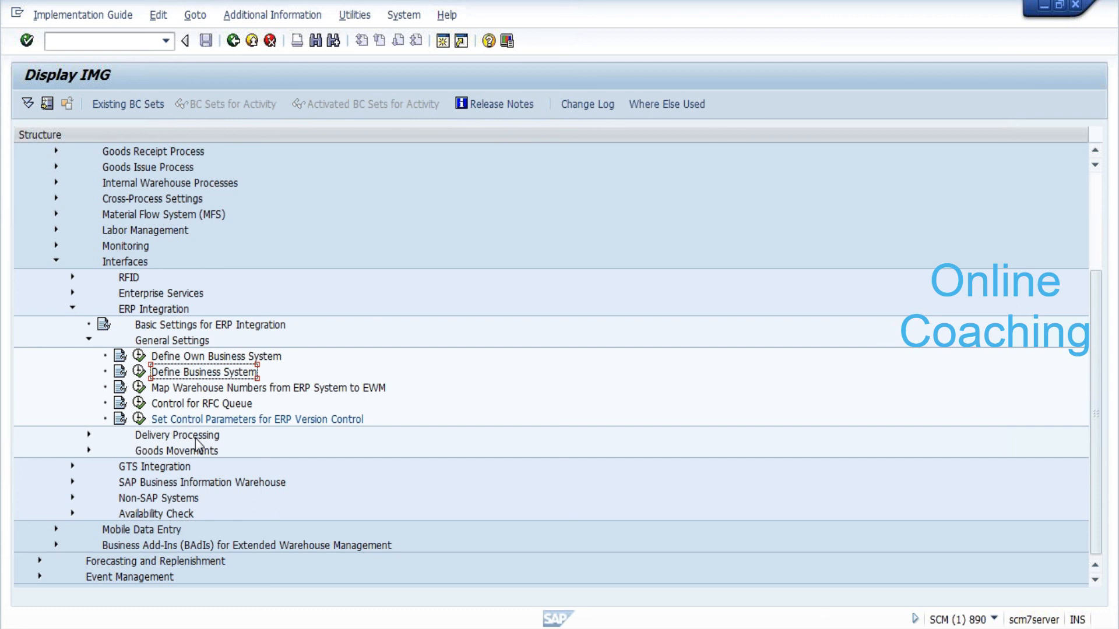
pyautogui.click(192, 419)
pyautogui.click(186, 358)
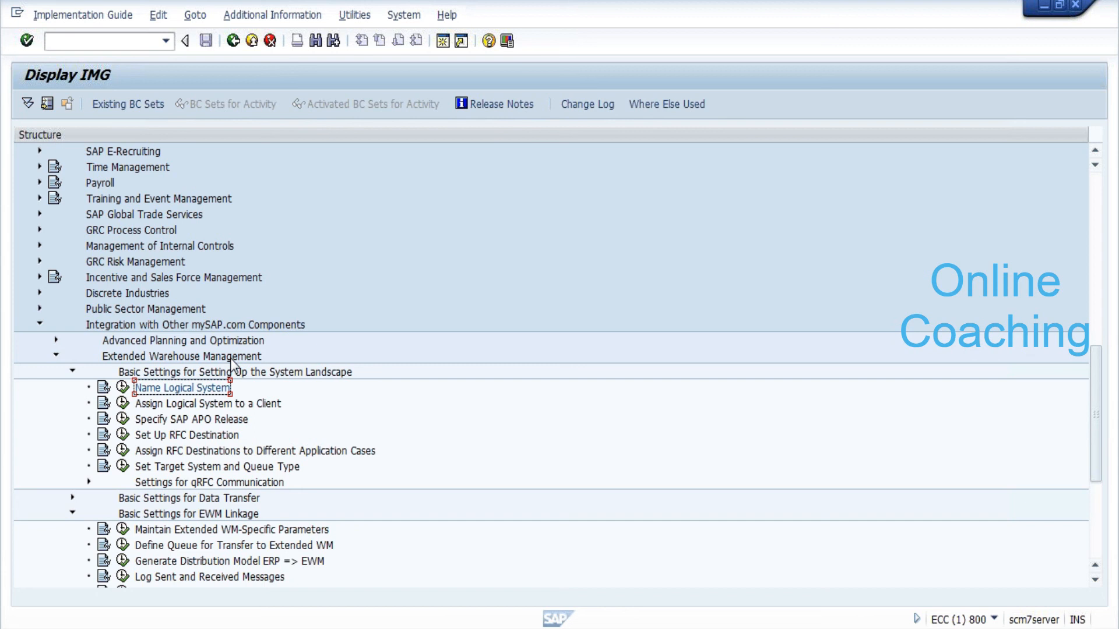
pyautogui.hotkey('alt', 'Tab')
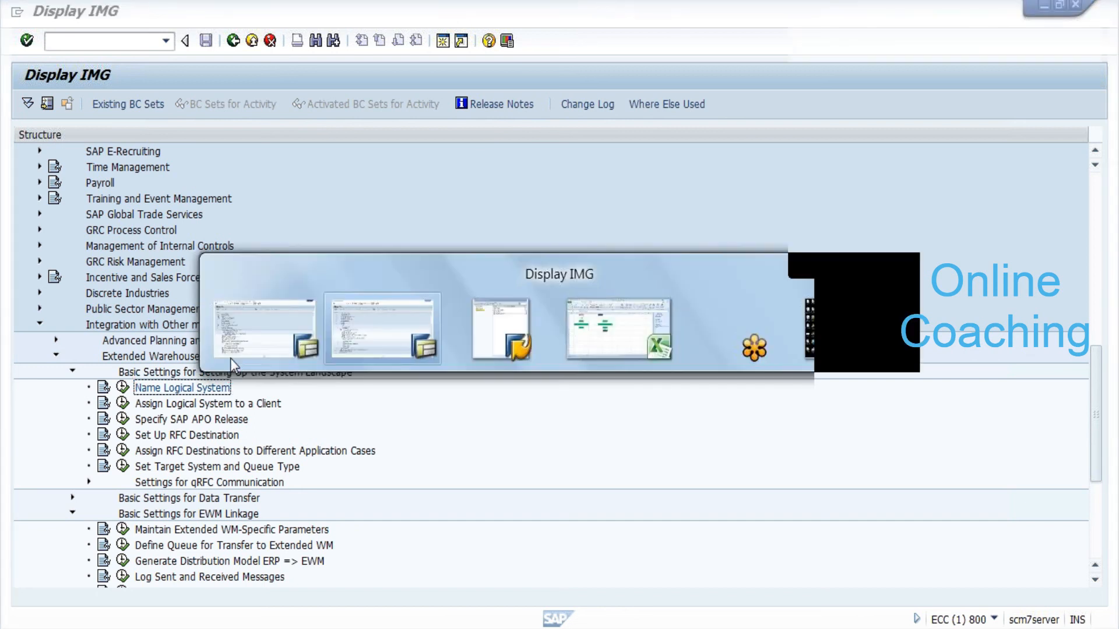